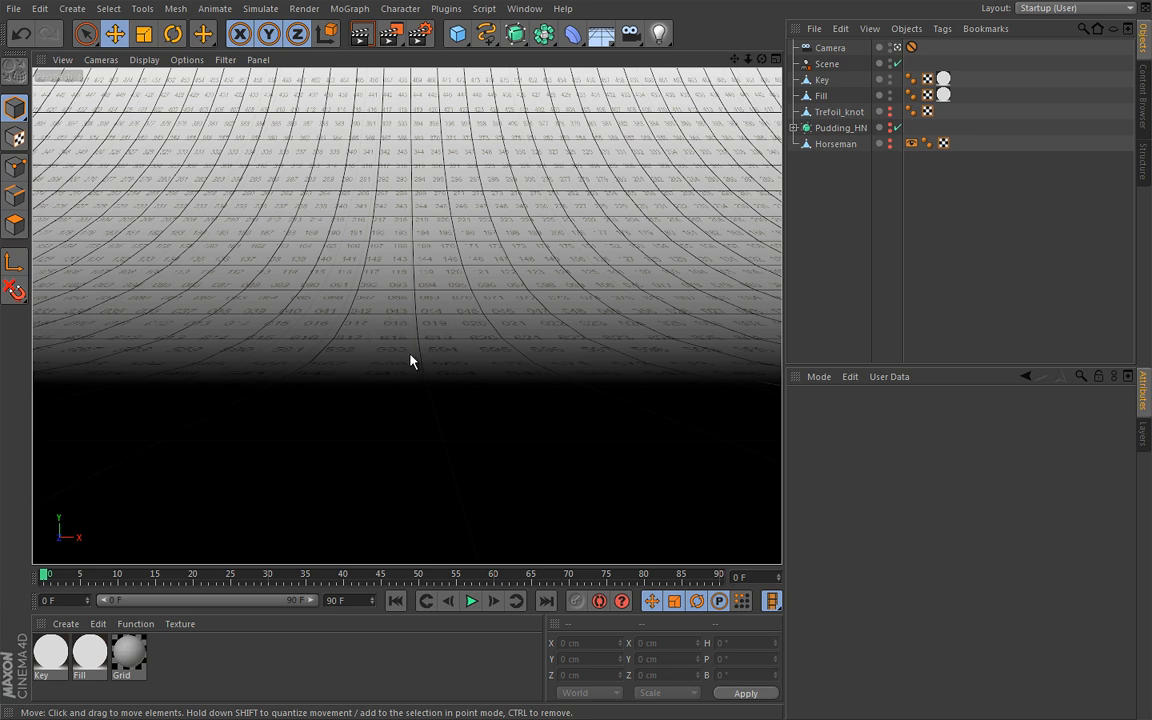
Activate the Doodle Paint tool and make the Trefoil_knot object visible in the viewport
key("v")
mouse_move(418, 279)
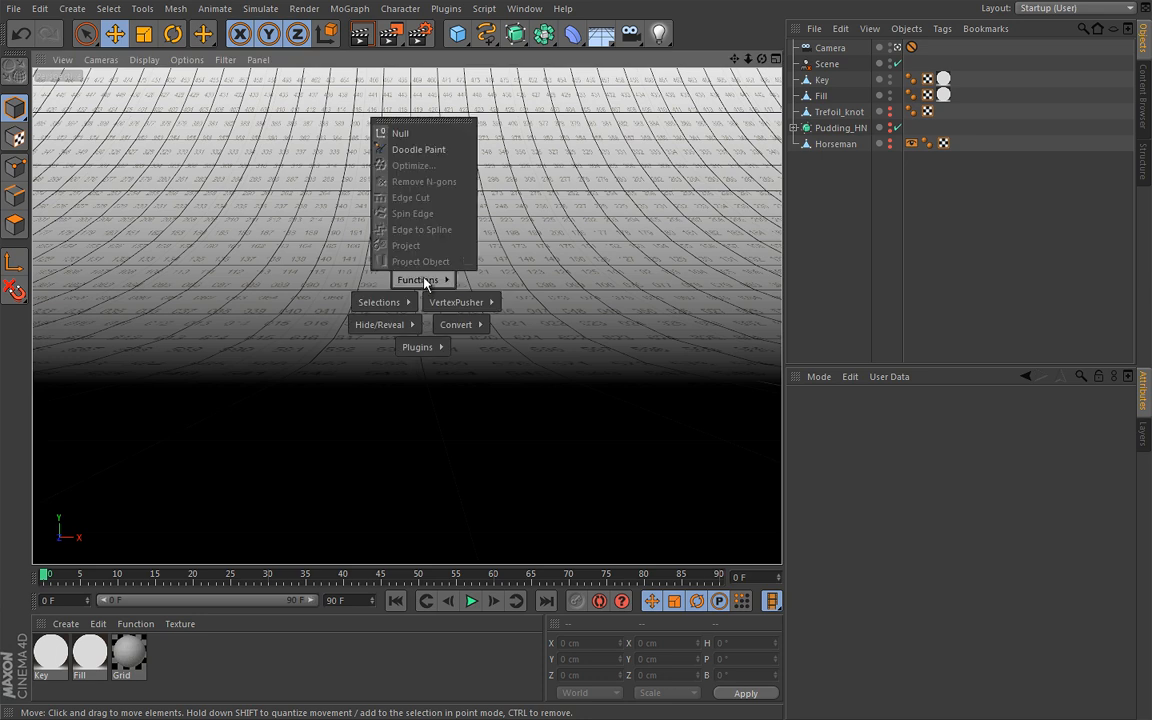
left_click(440, 153)
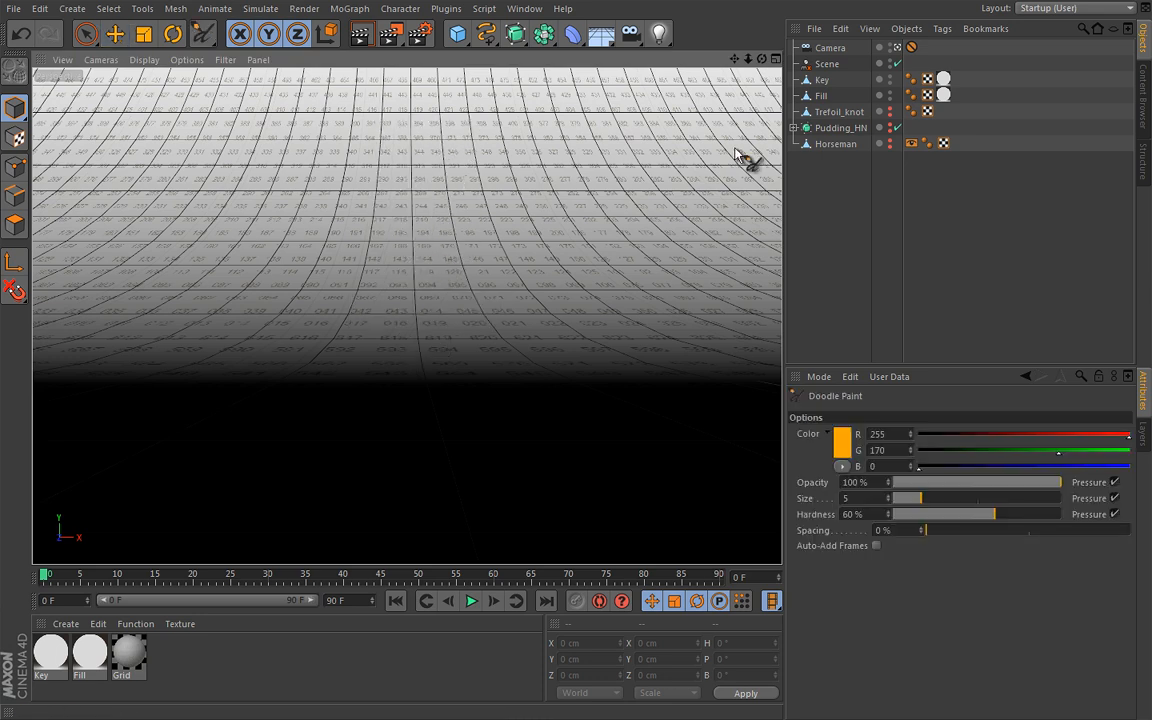
left_click(890, 111)
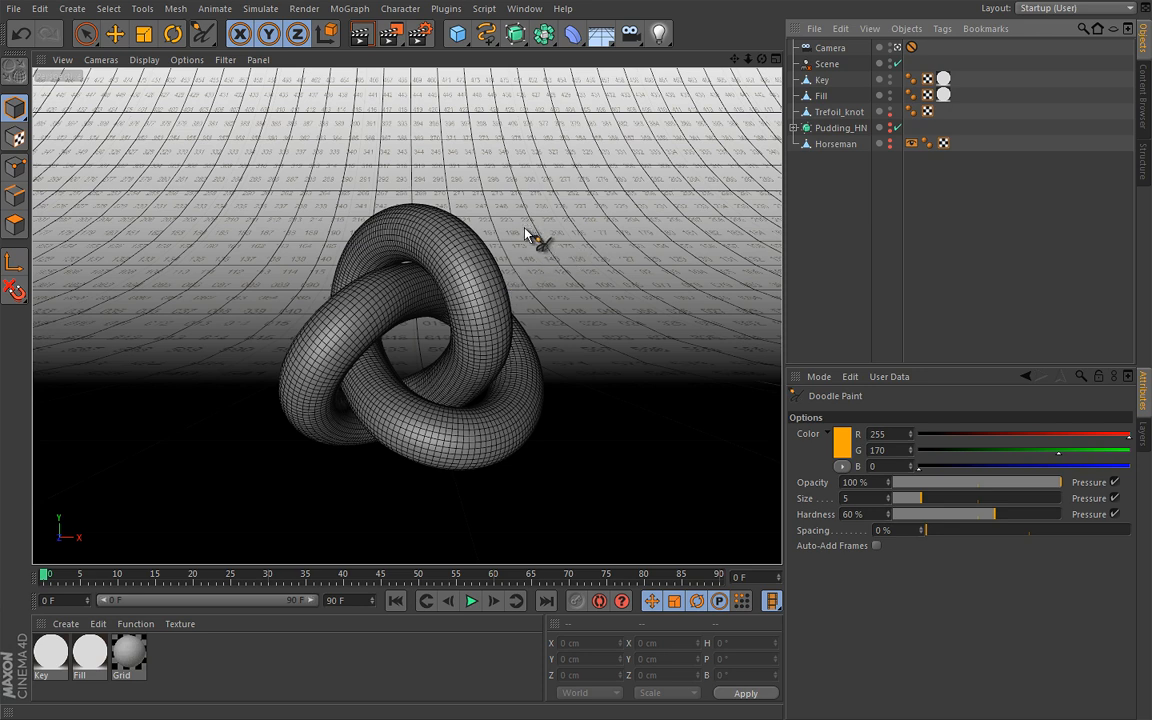
Doodle light-ray strokes hitting and entering the knot's upper part, and delete the doodle
mouse_move(571, 184)
left_mouse_down()
mouse_move(484, 241)
mouse_move(507, 241)
left_mouse_up()
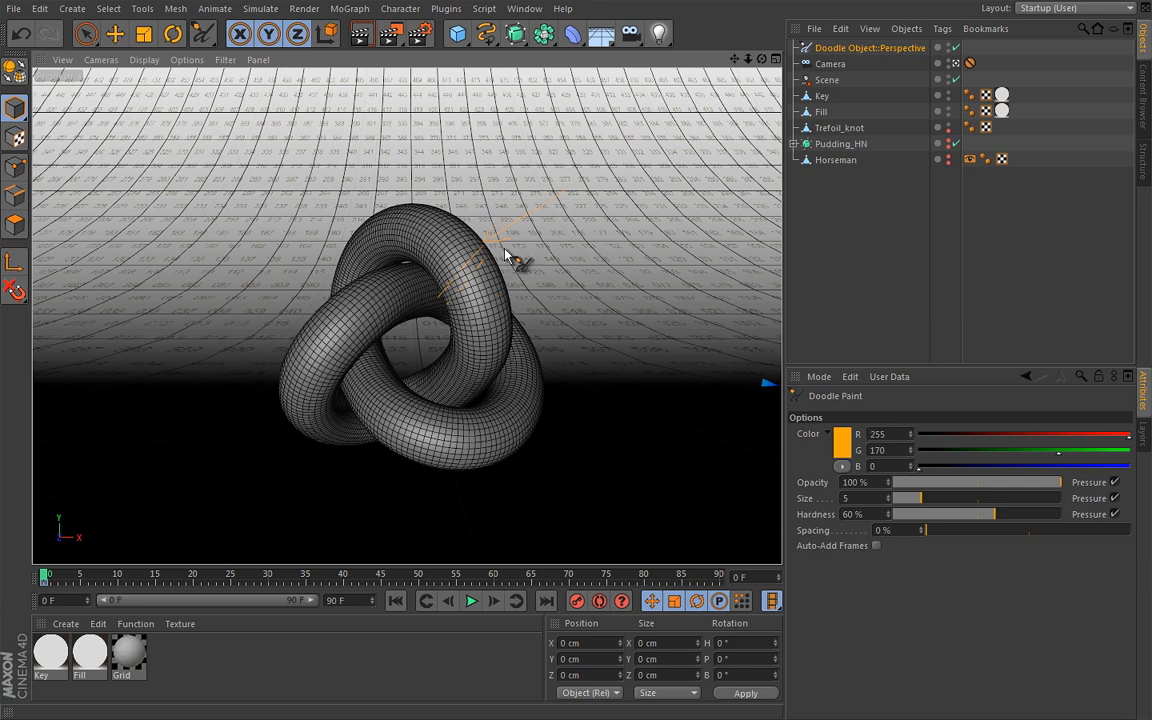
mouse_move(543, 283)
left_mouse_down()
mouse_move(553, 290)
mouse_move(558, 247)
mouse_move(572, 258)
left_mouse_up()
key("Delete")
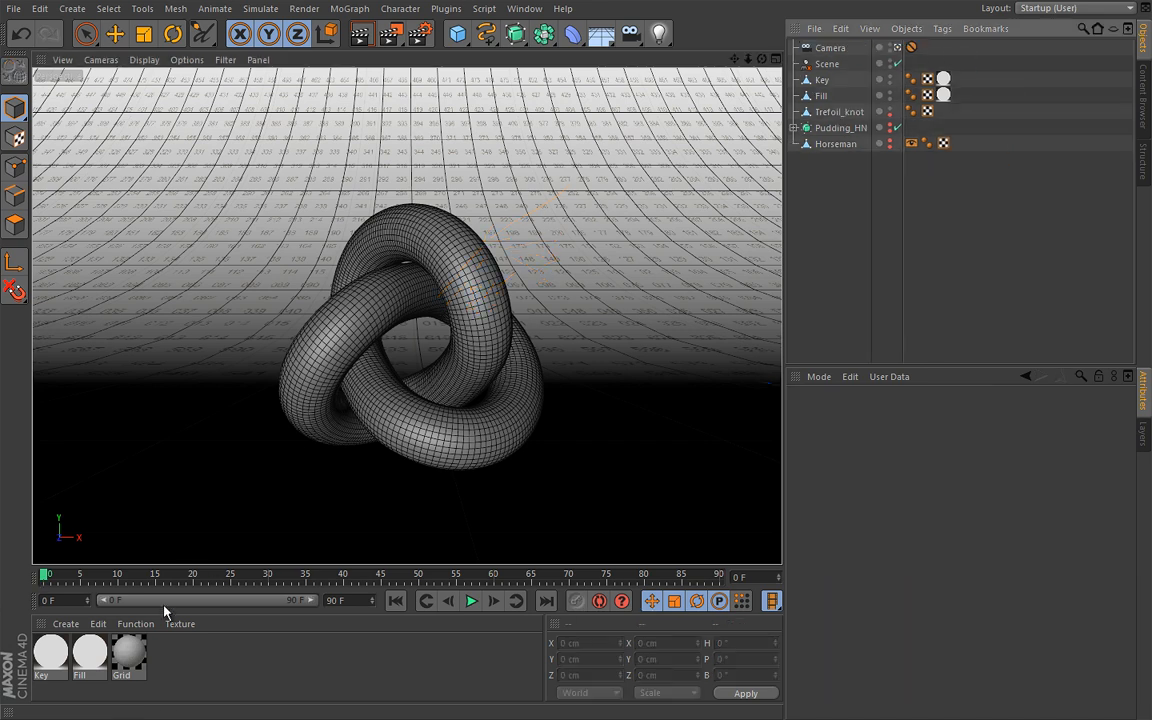
Open the Grid material in the Maxwell Material Editor, review its available wizards, and minimize the editor
double_click(128, 660)
left_click_drag(391, 175, 412, 113)
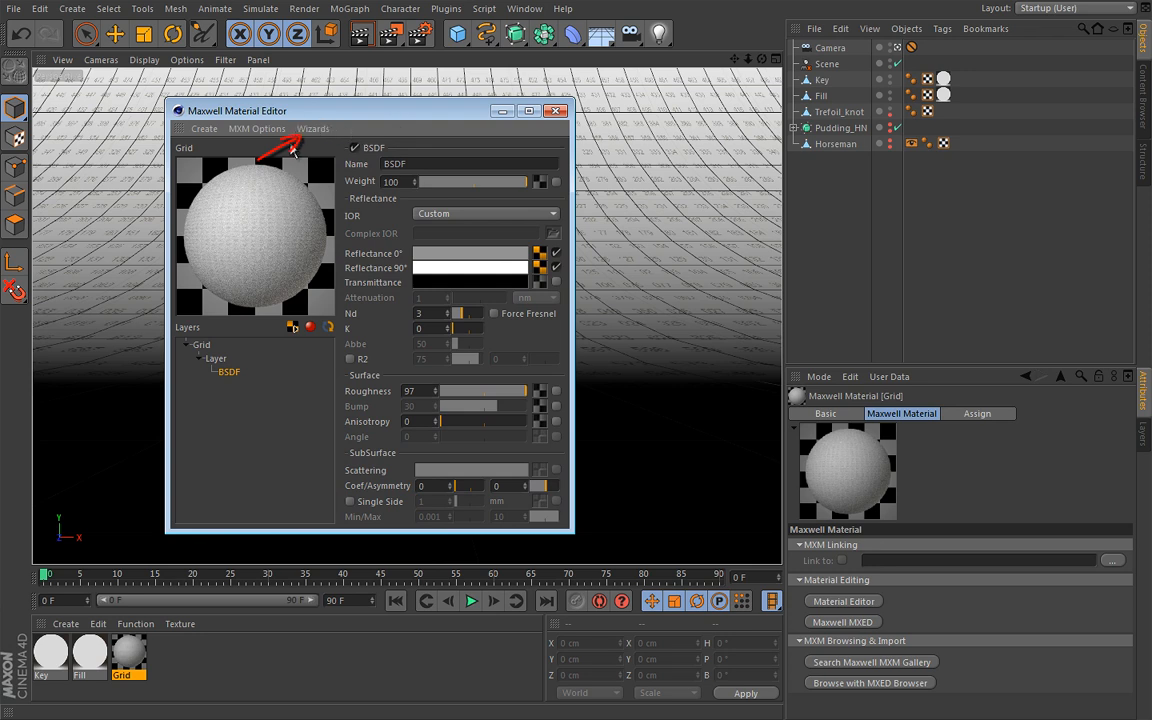
left_click(316, 131)
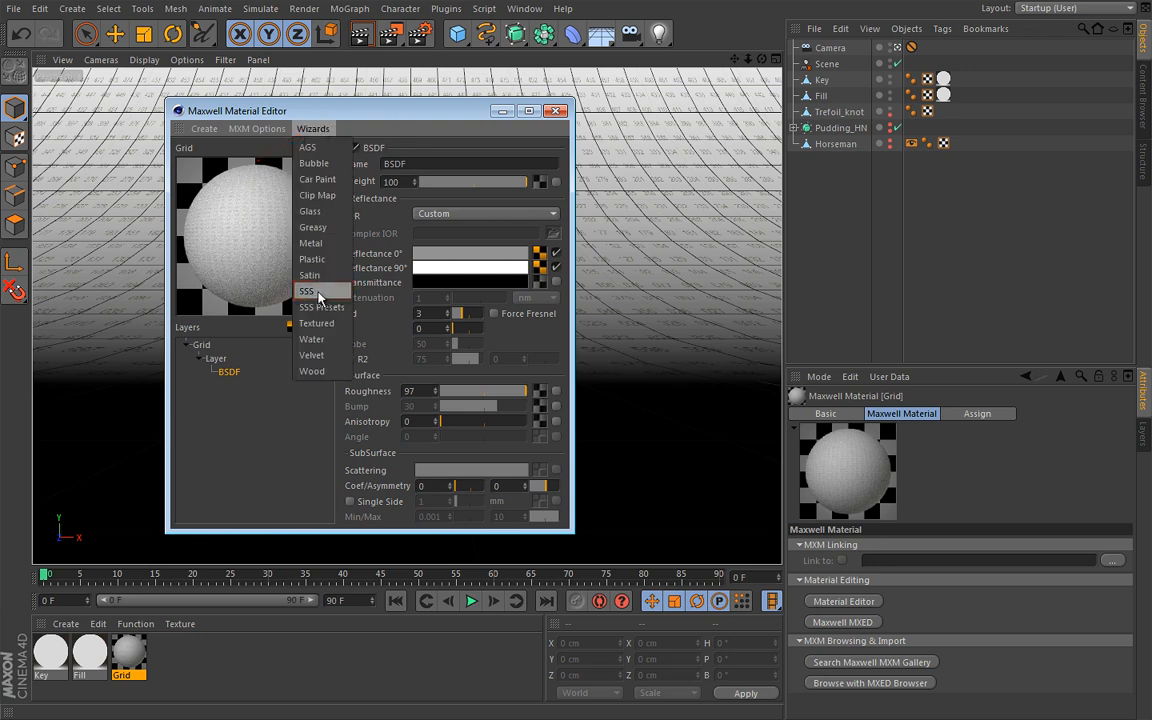
left_click(454, 112)
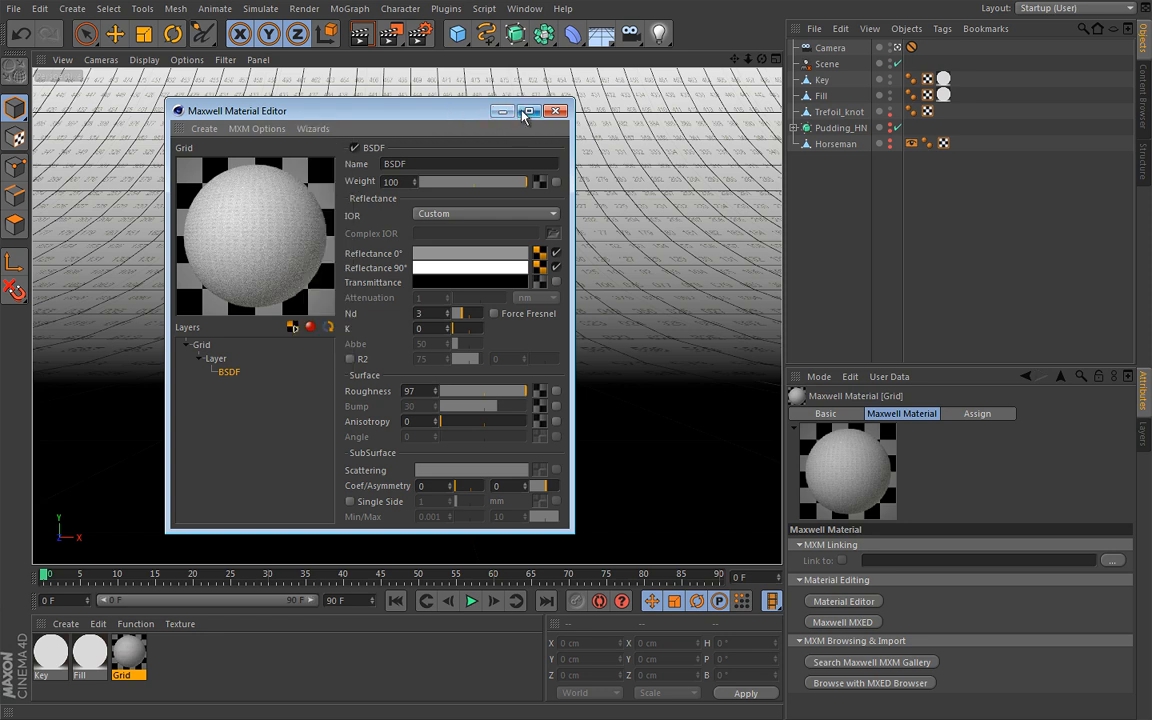
left_click(502, 111)
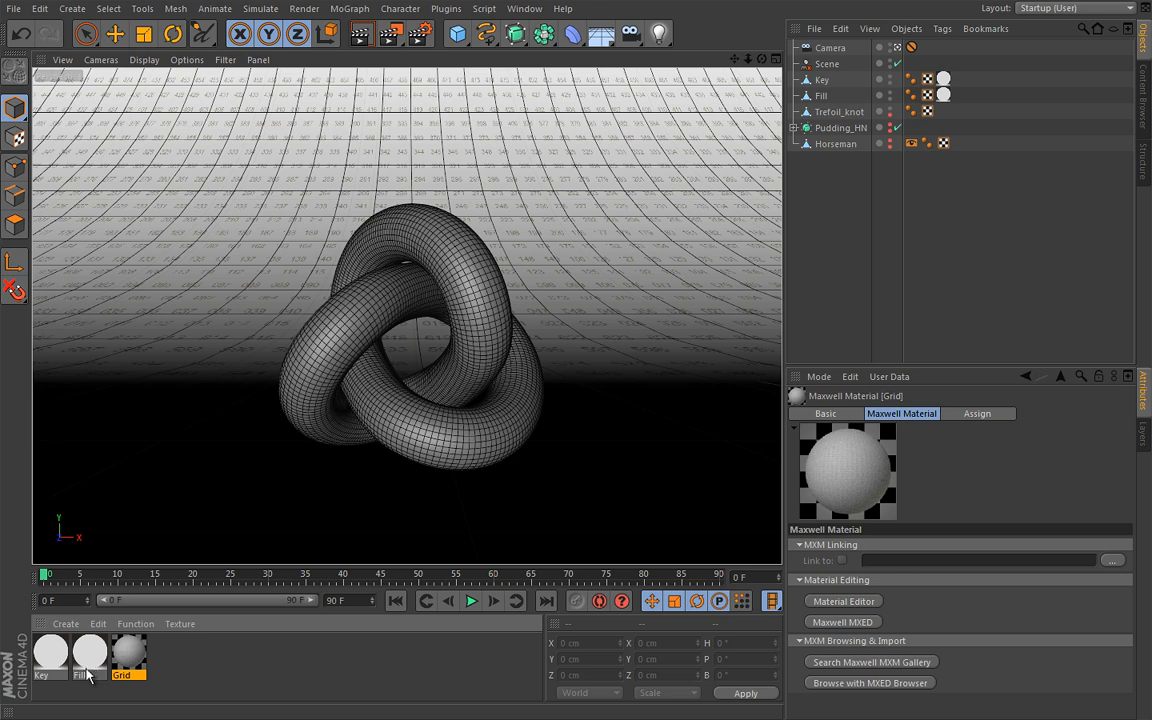
Review the environment type options of the Maxwell Scene object without changing the current type
left_click(827, 64)
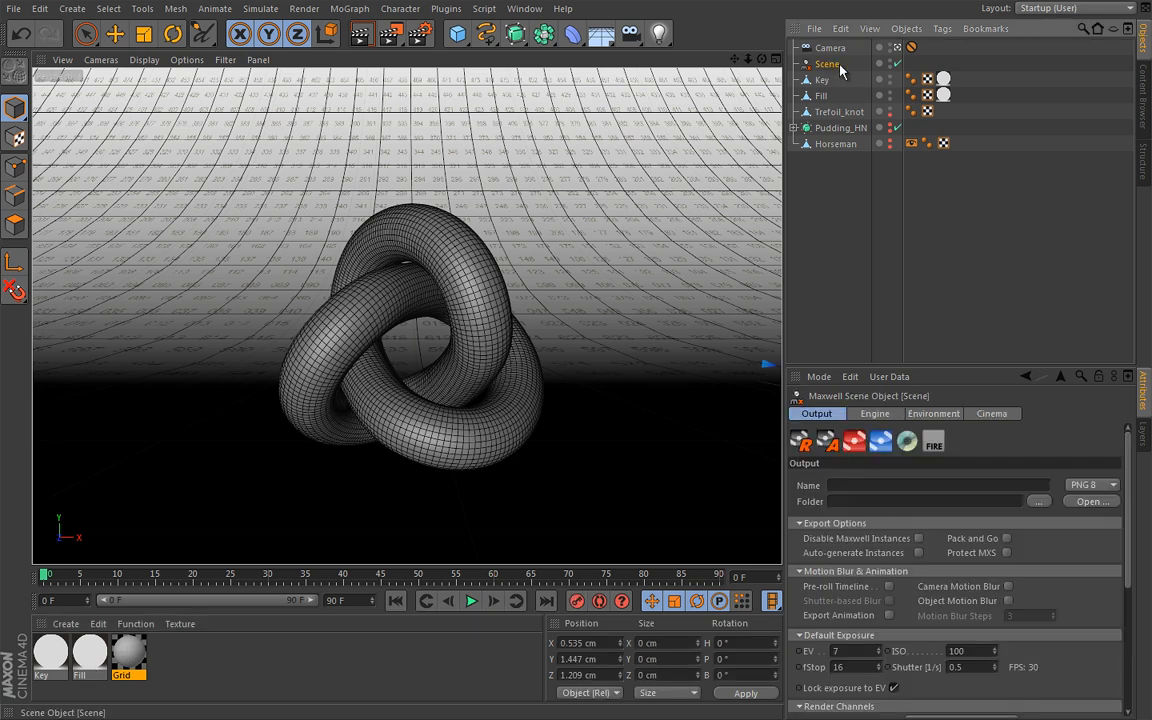
left_click(933, 414)
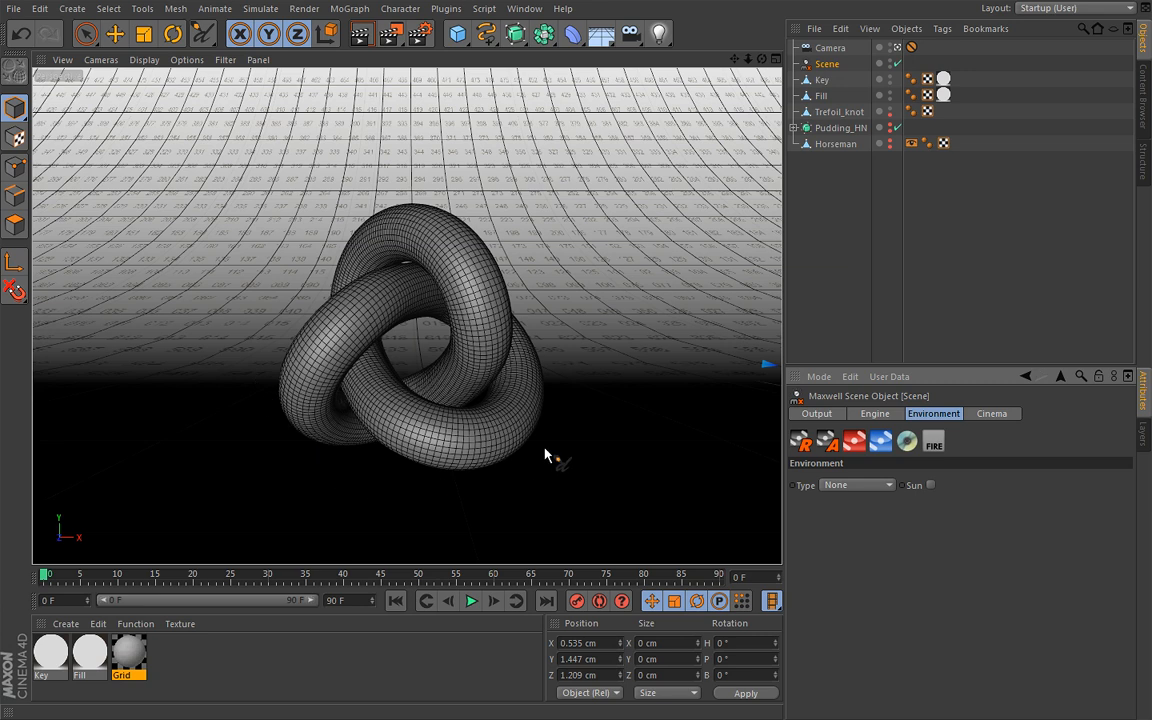
left_click(871, 490)
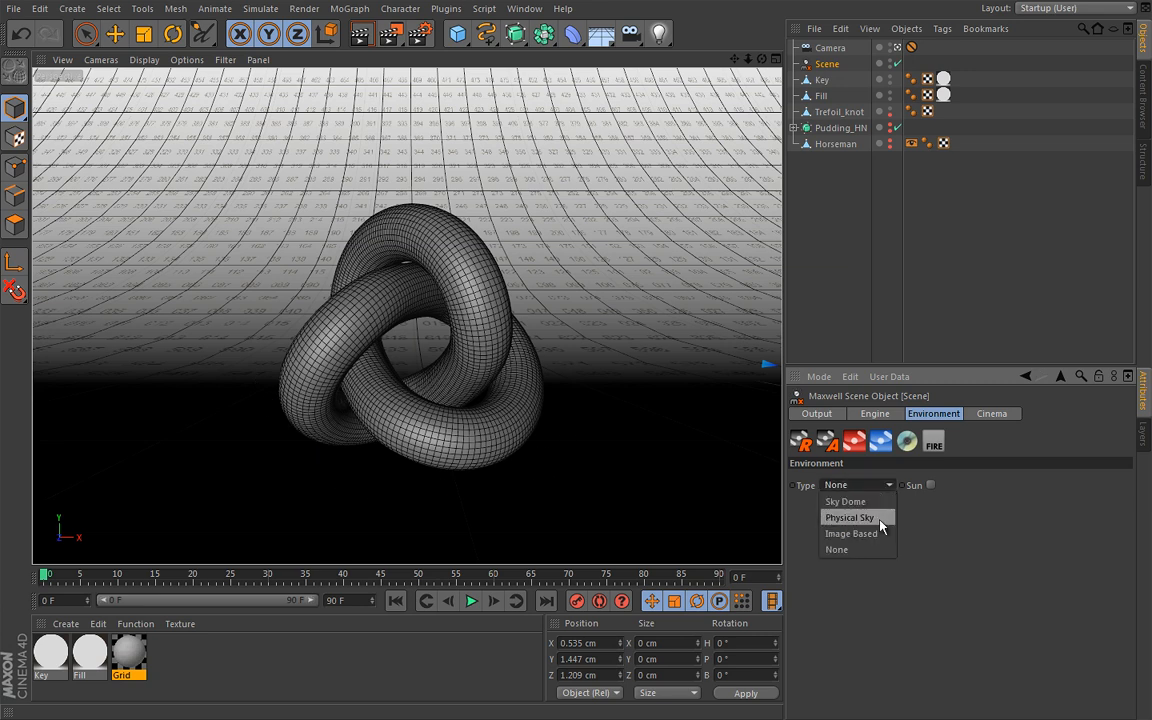
left_click(946, 515)
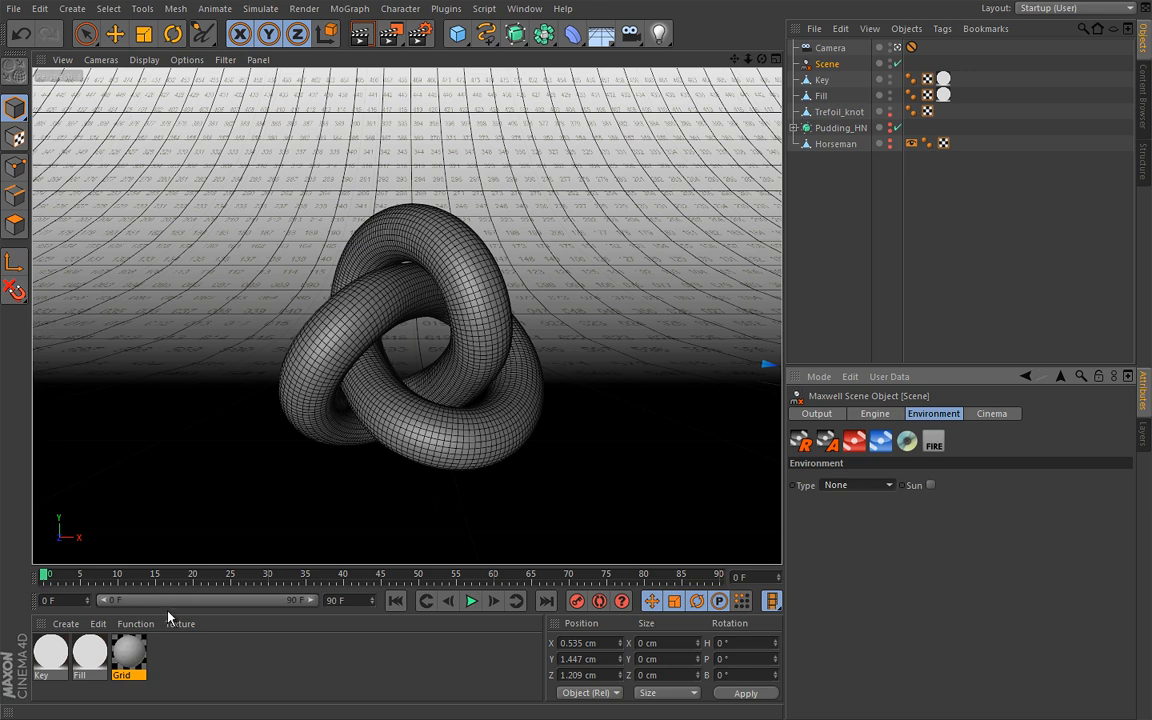
Create a new material with the SSS wizard, keeping its default color, 25% roughness and density of 250
double_click(128, 655)
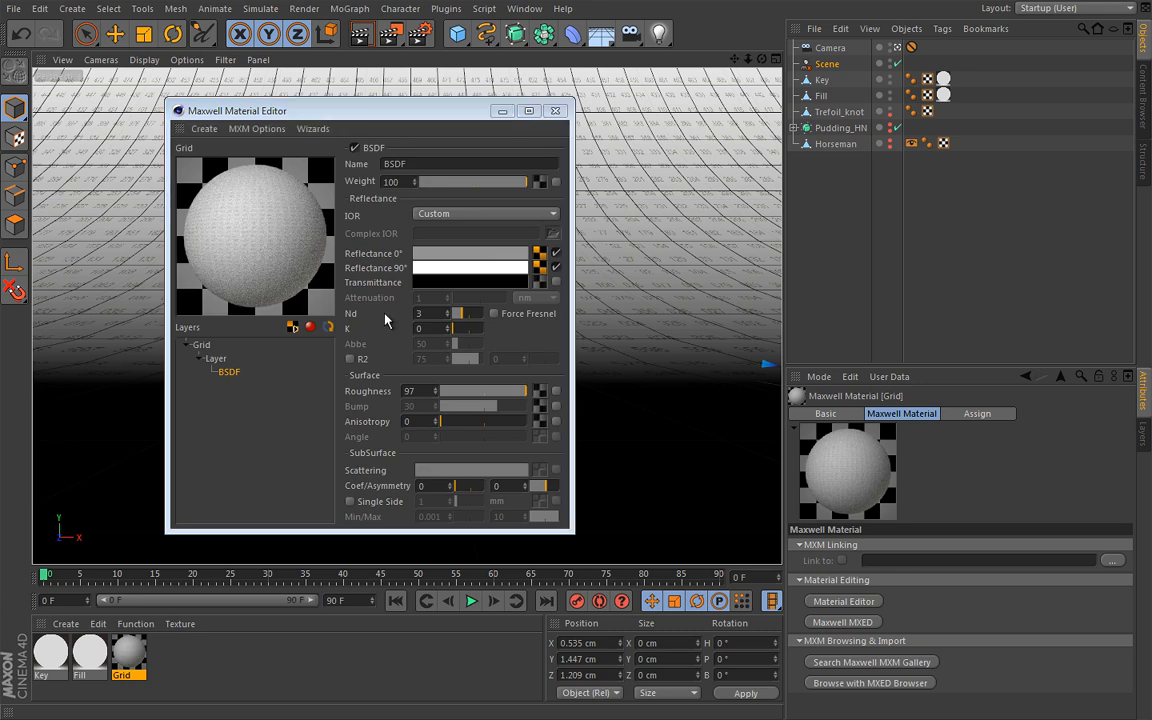
left_click(312, 128)
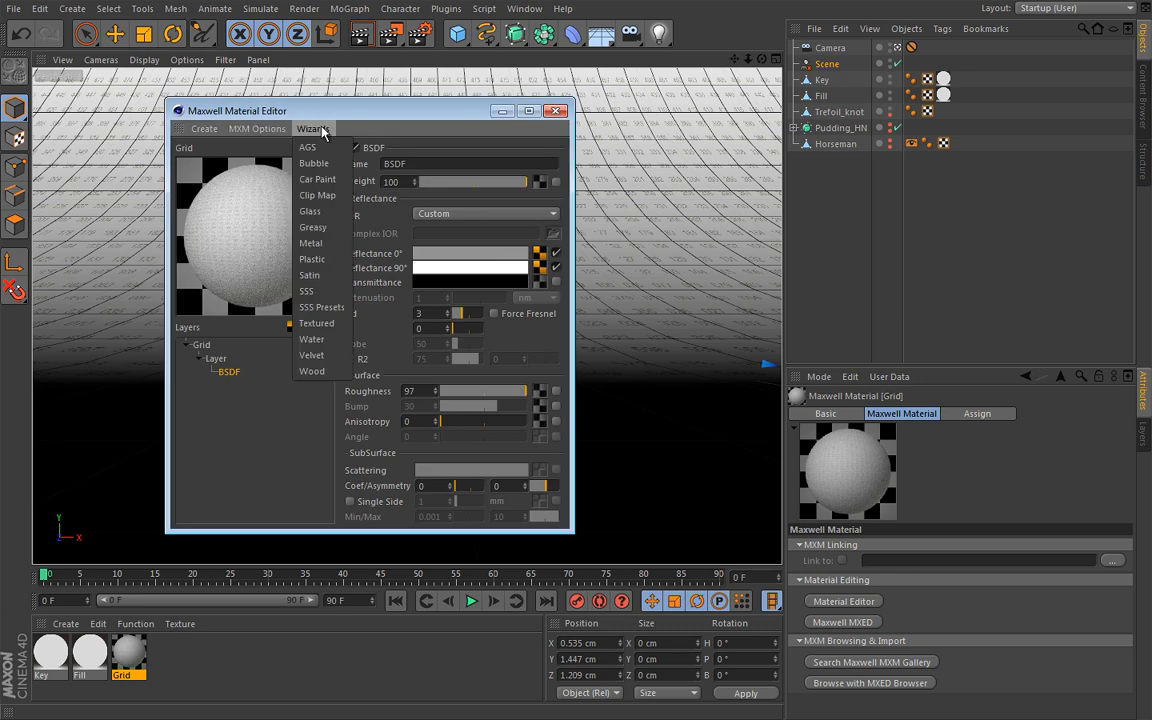
left_click(316, 292)
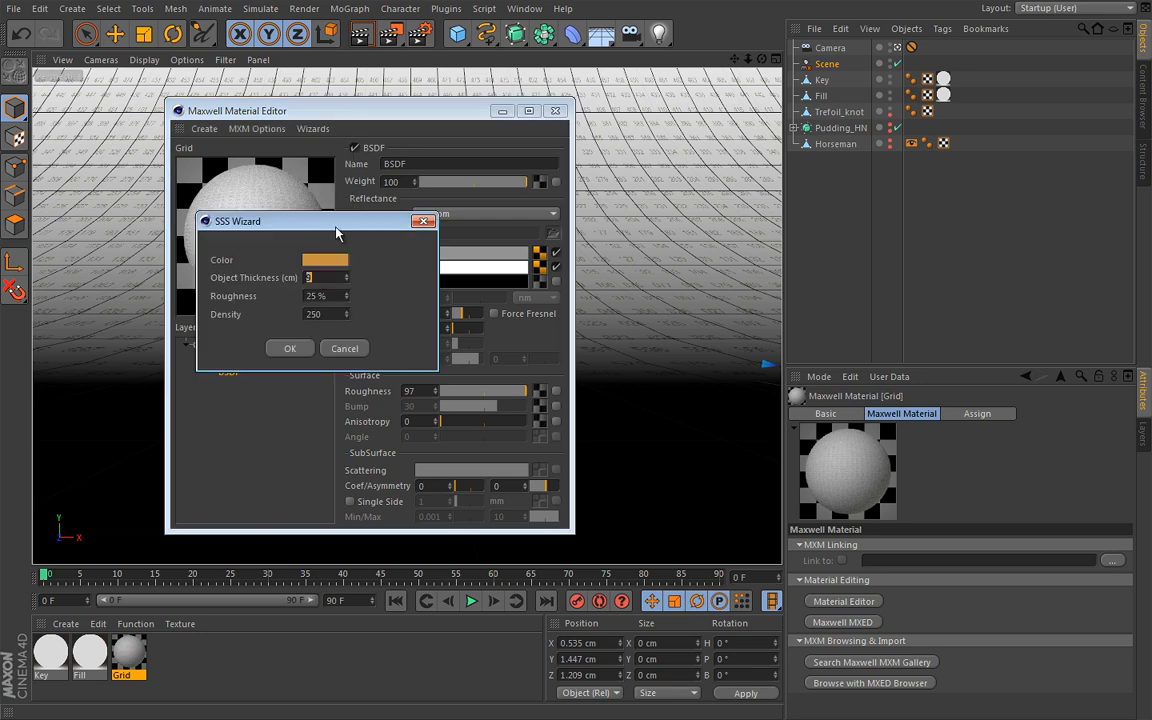
left_click_drag(319, 223, 408, 267)
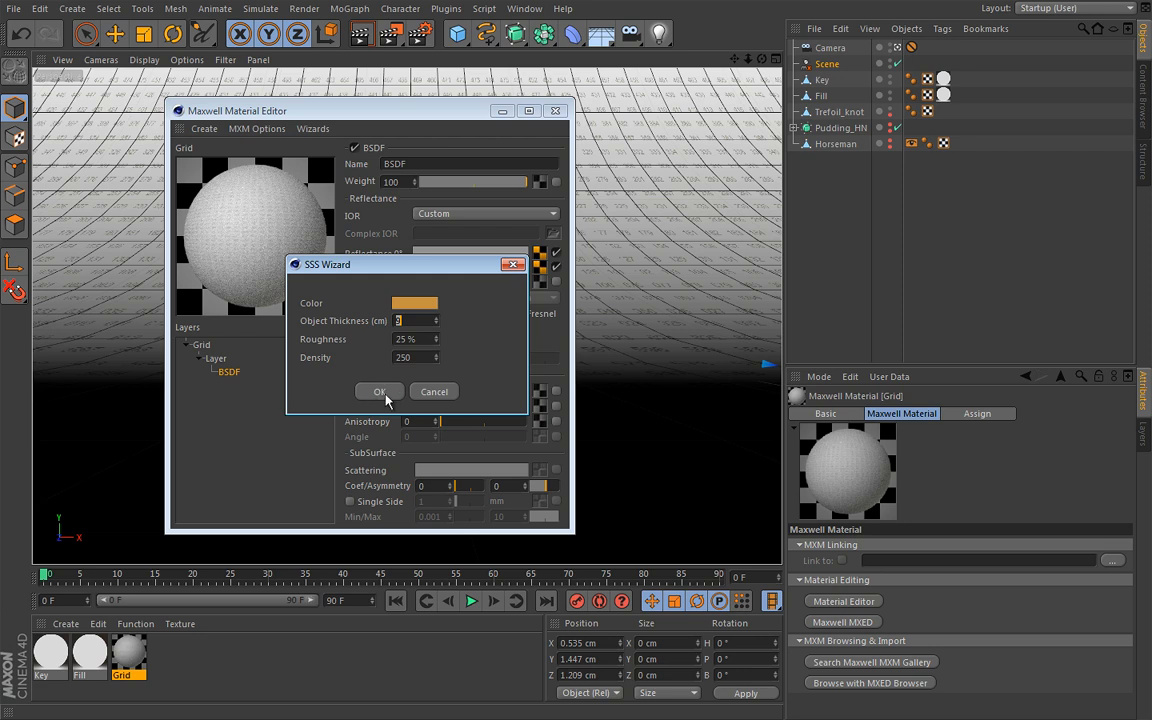
left_click(378, 395)
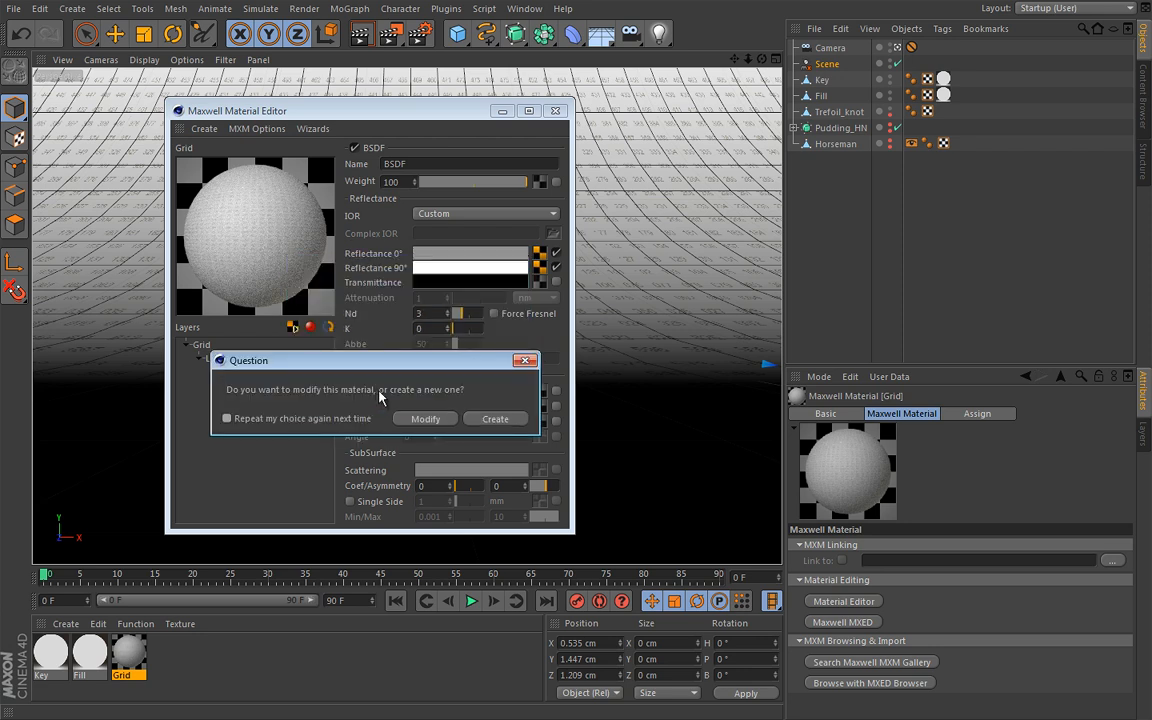
left_click(488, 420)
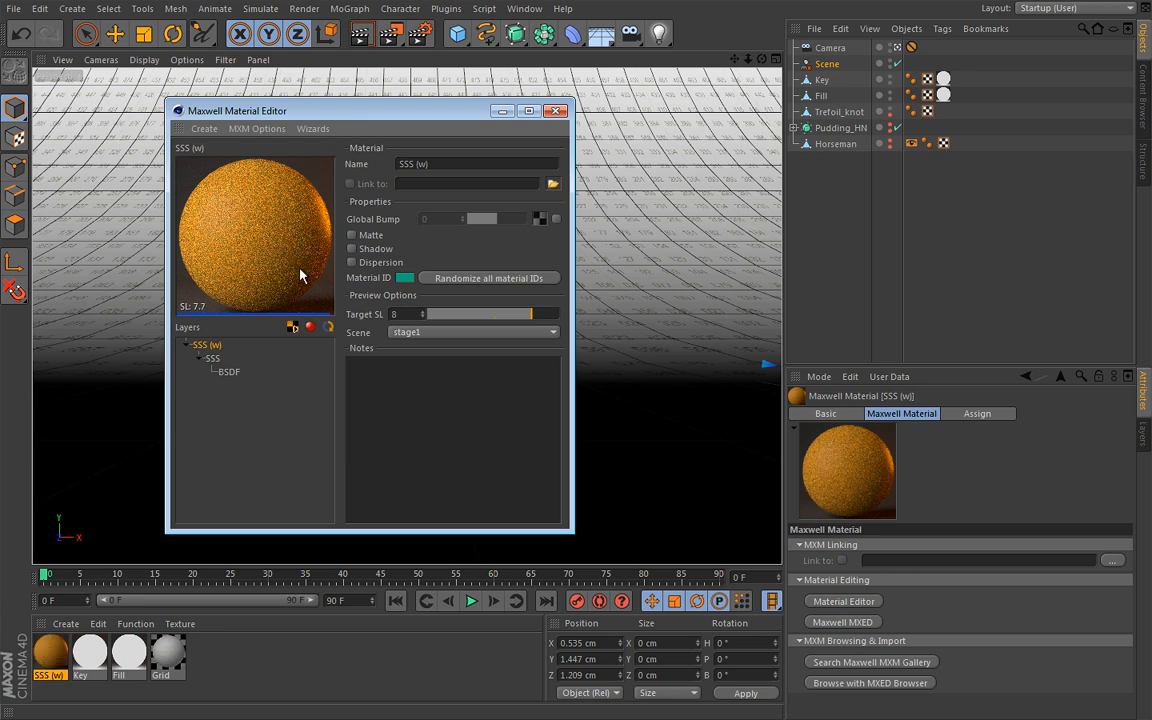
Set the roughness of the SSS material's BSDF to 0
left_click(229, 372)
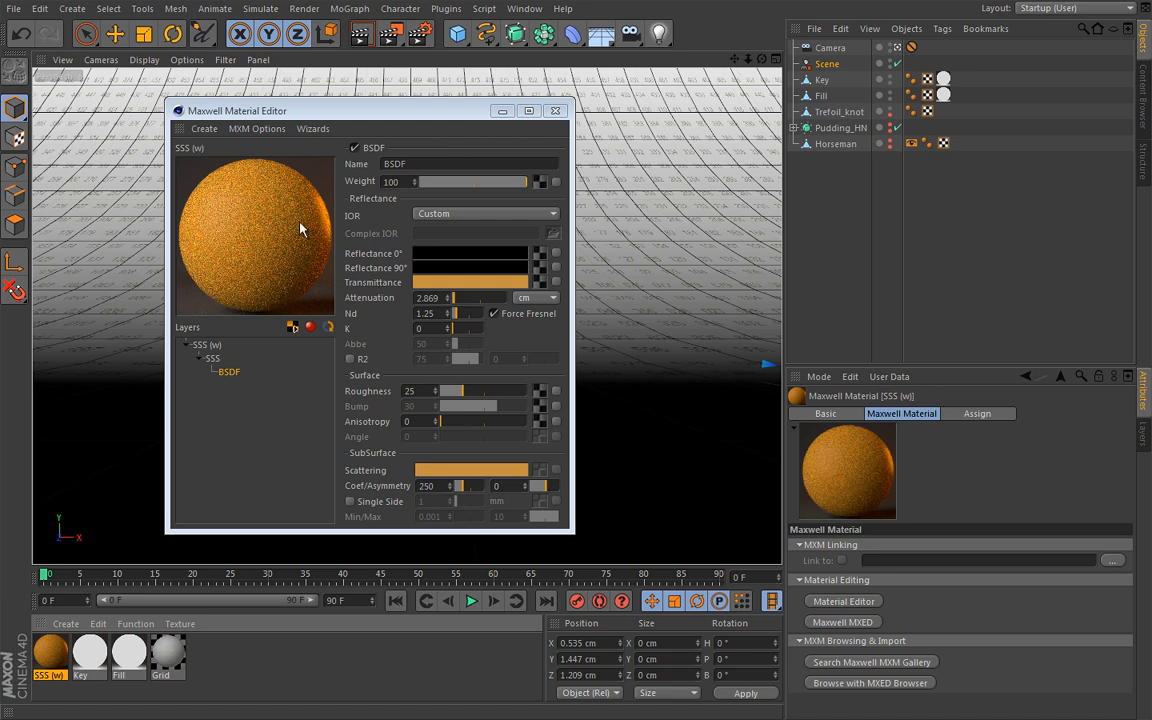
left_click_drag(462, 396, 424, 397)
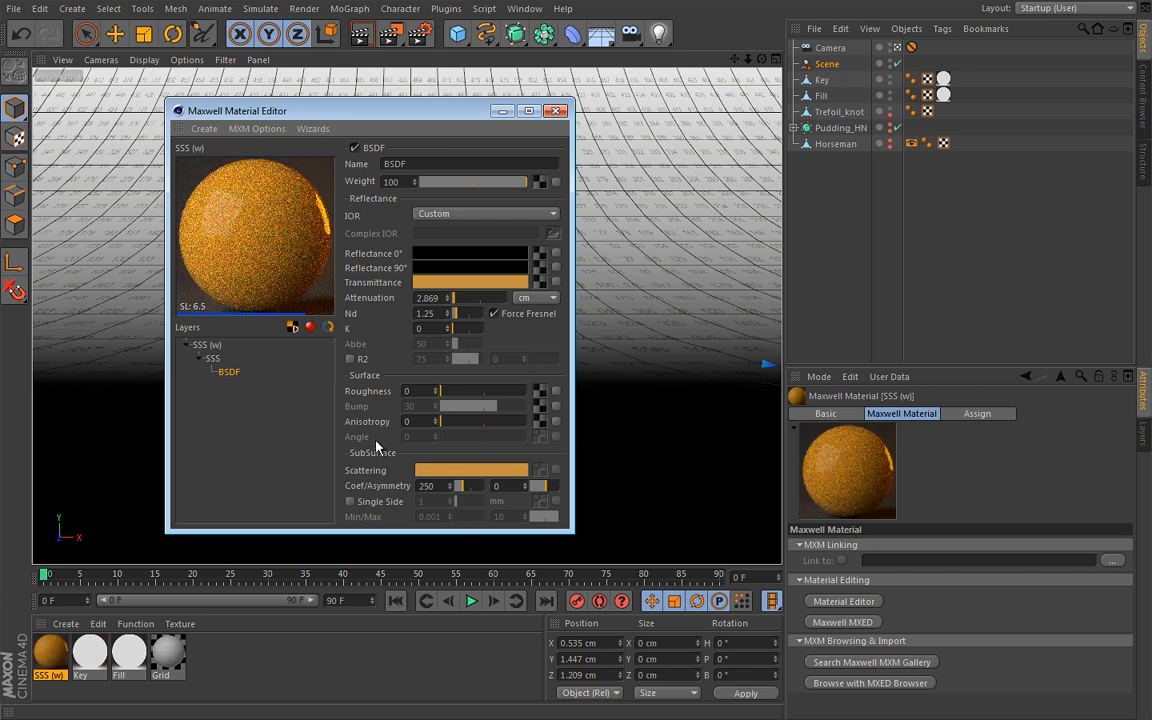
mouse_move(341, 447)
left_mouse_down()
mouse_move(497, 527)
mouse_move(565, 530)
left_mouse_up()
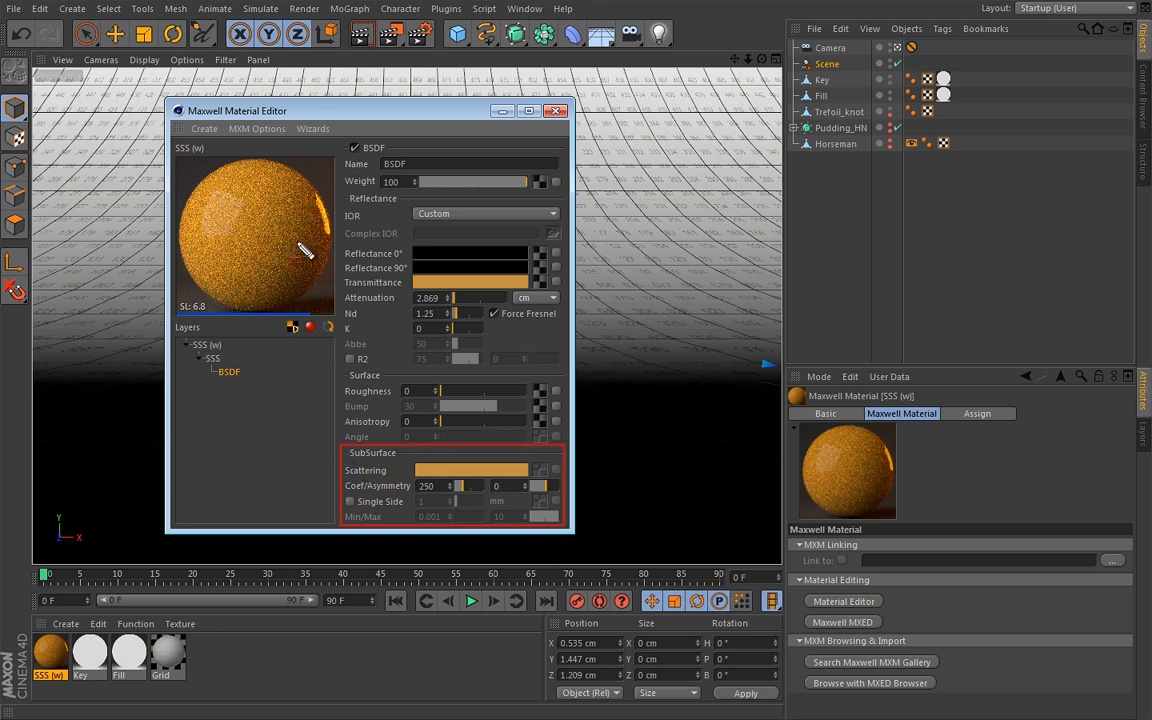
key("Escape")
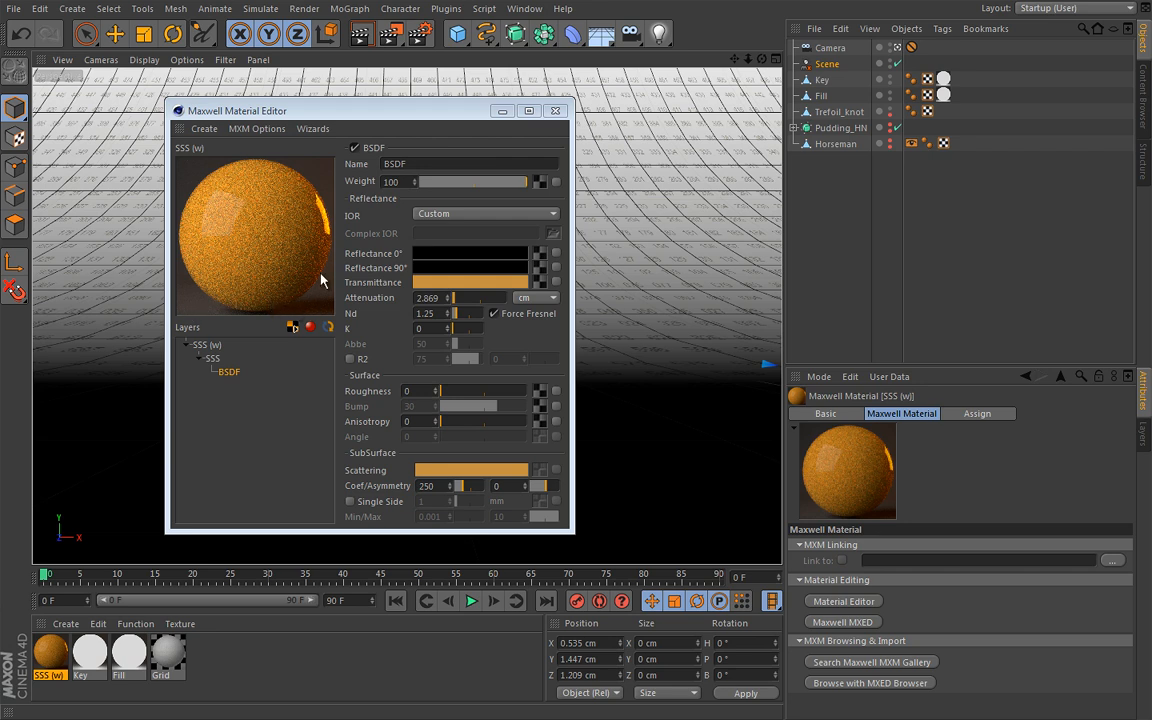
Switch the SSS material's preview scene to sss
left_click(211, 344)
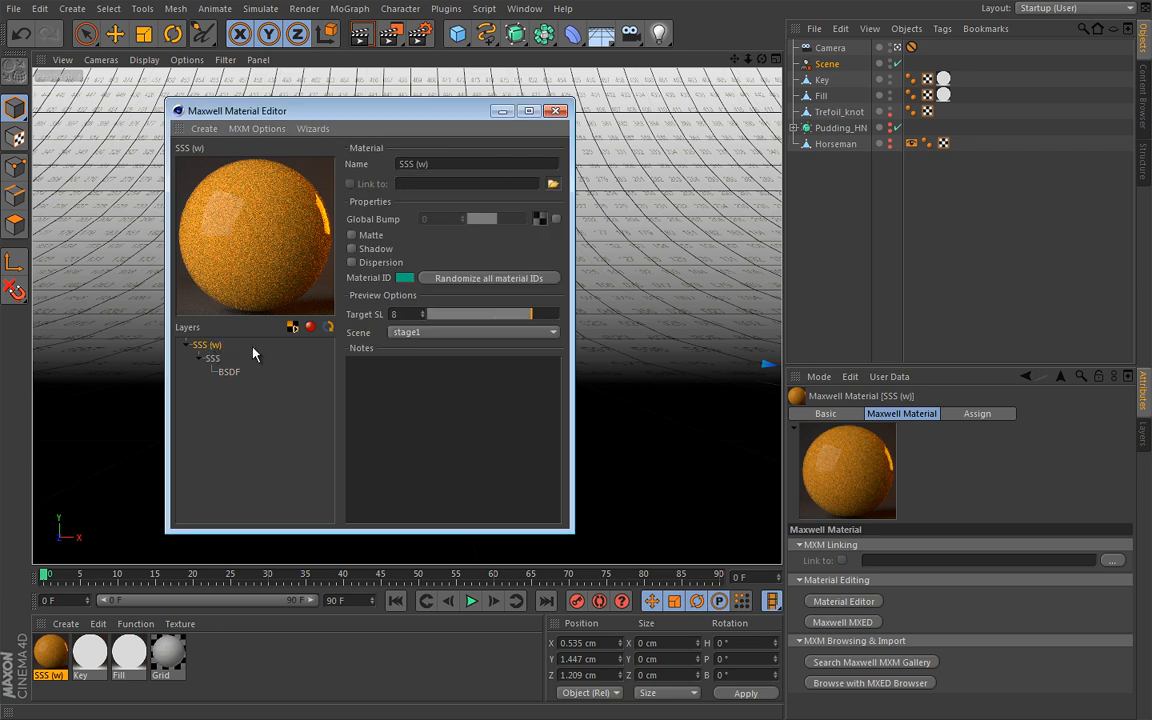
left_click(427, 332)
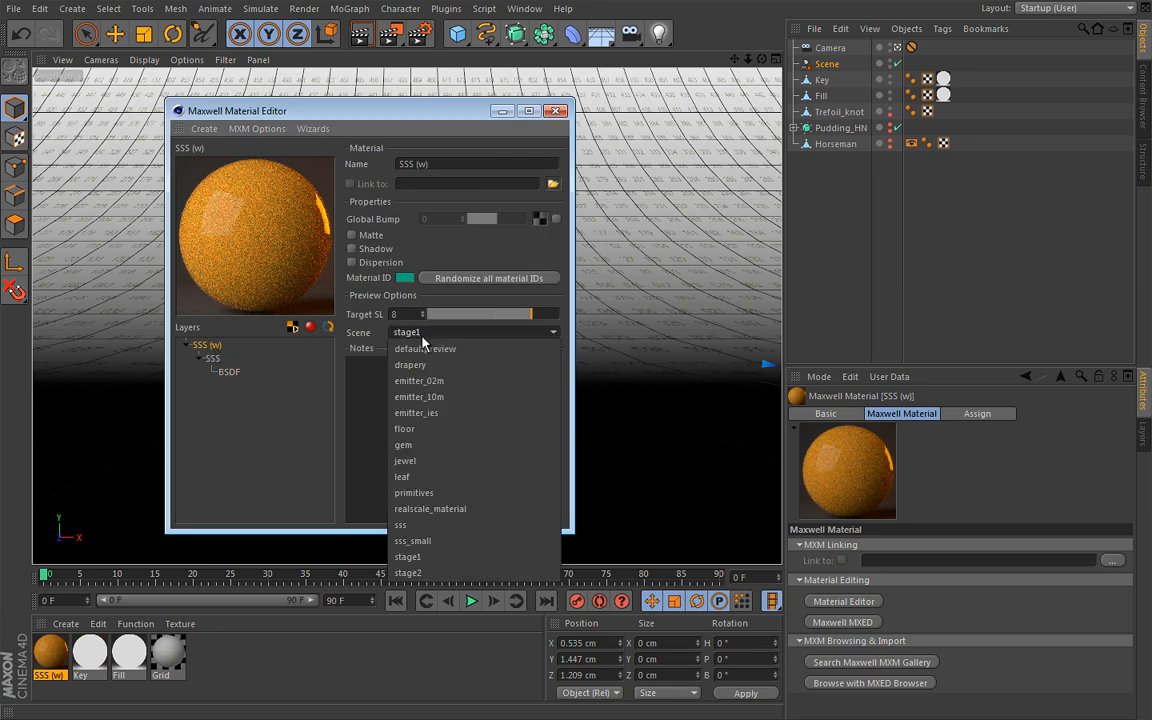
left_click(410, 526)
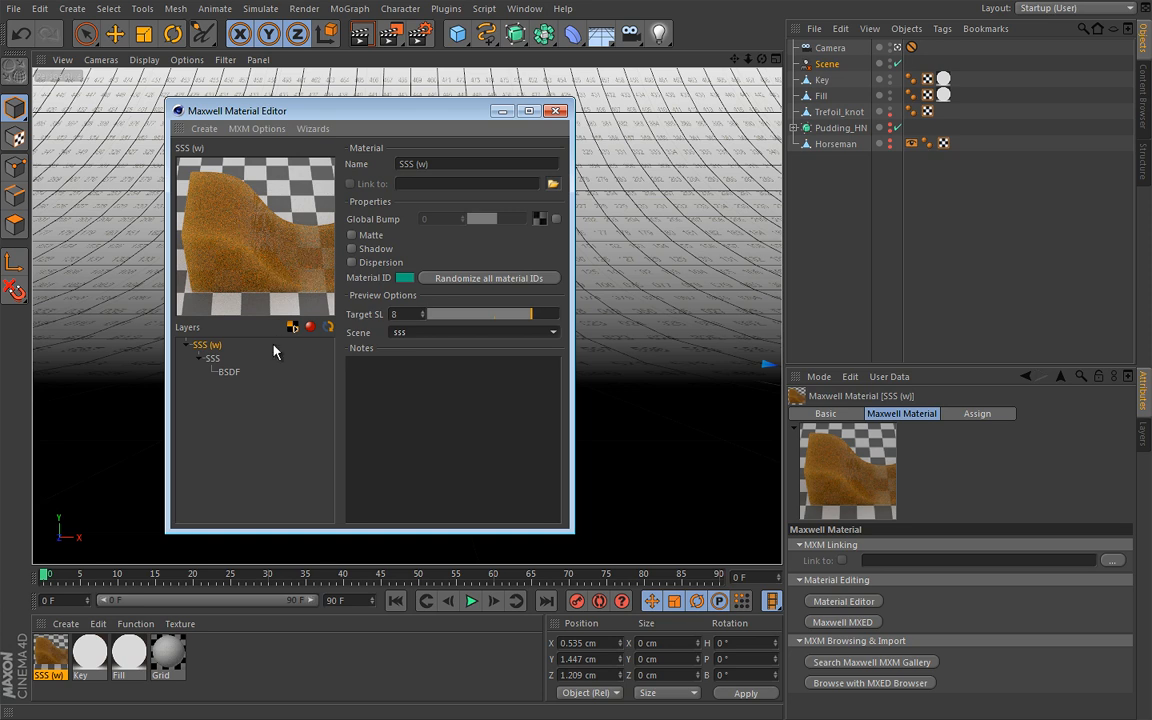
Set the subsurface scattering coefficient of the SSS material's BSDF to 0
left_click(231, 375)
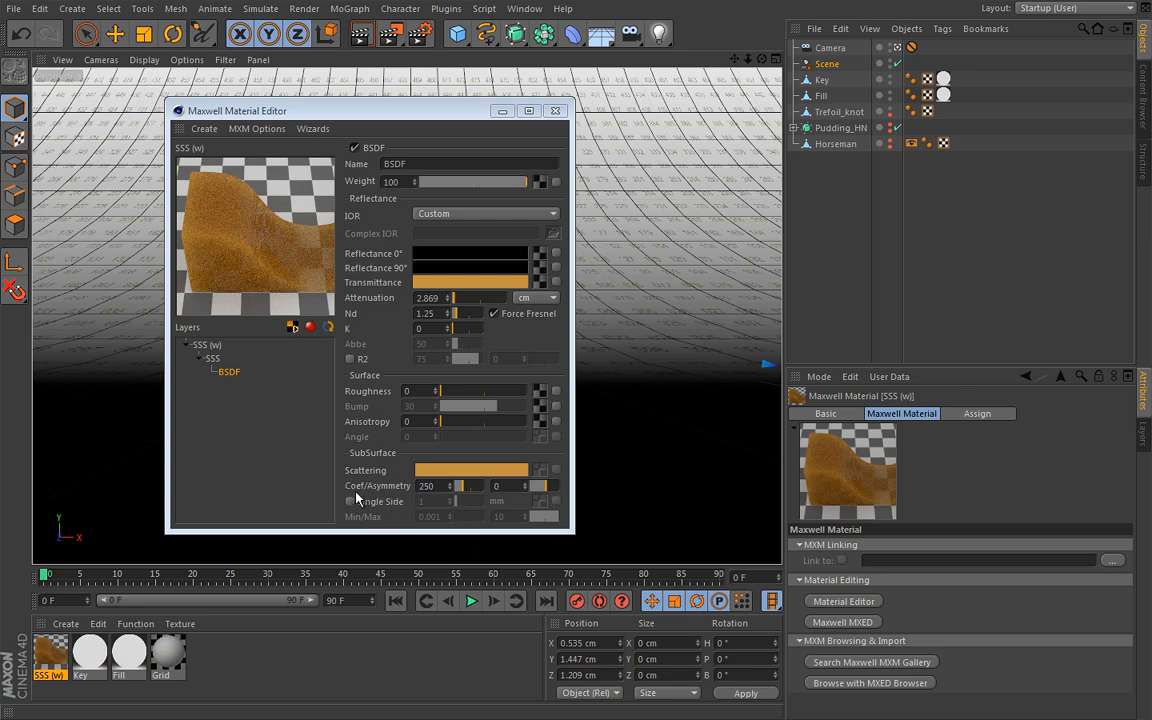
key("ctrl+shift+d")
left_click_drag(411, 476, 459, 498)
key("Escape")
key("ctrl+shift+d")
left_click_drag(489, 478, 562, 495)
key("Escape")
left_click_drag(463, 487, 452, 488)
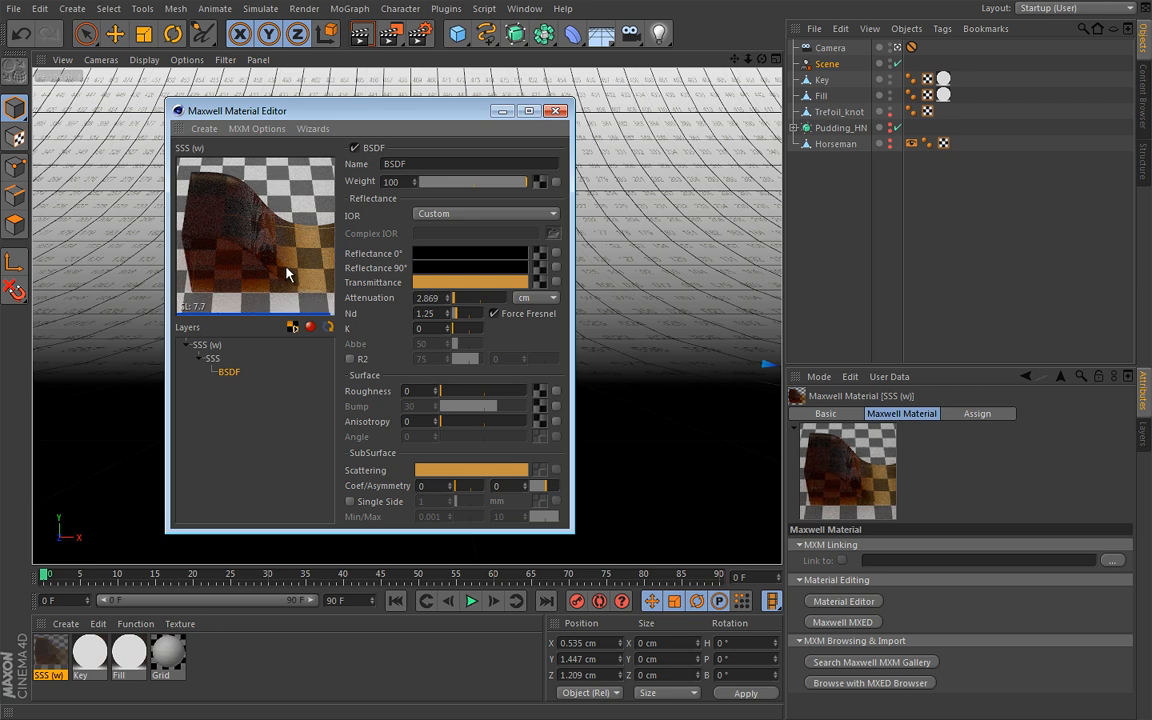
Switch the SSS material's preview scene to stage1
left_click(206, 345)
left_click(470, 332)
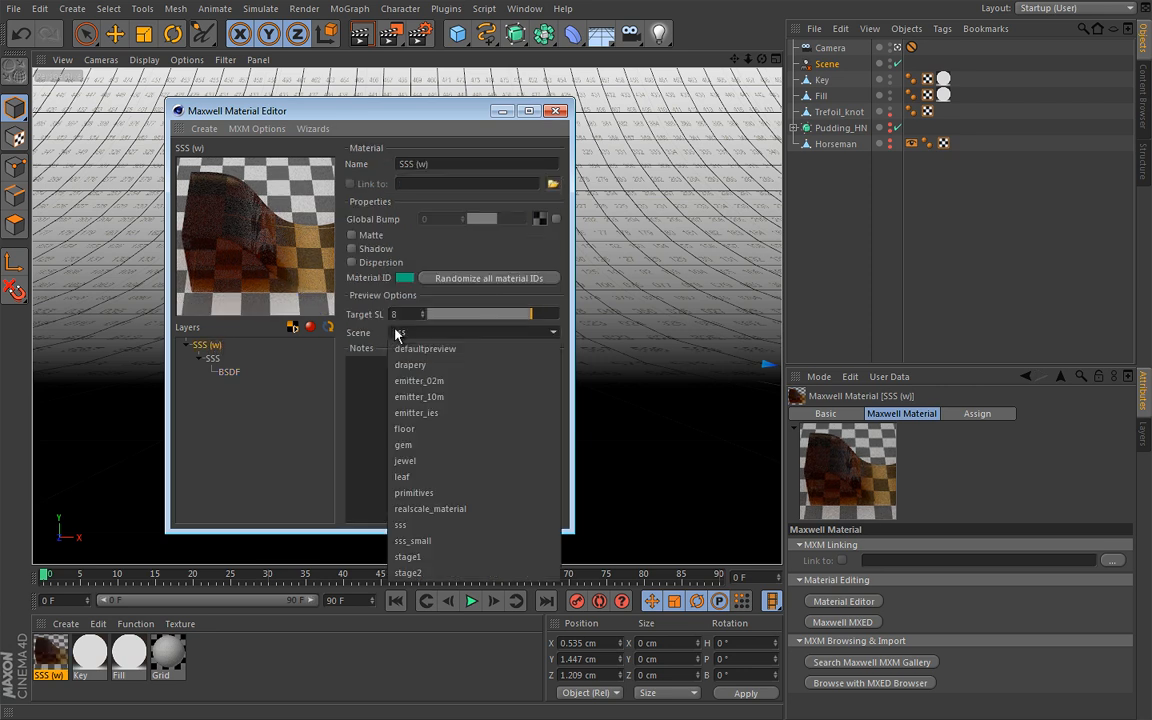
left_click(418, 557)
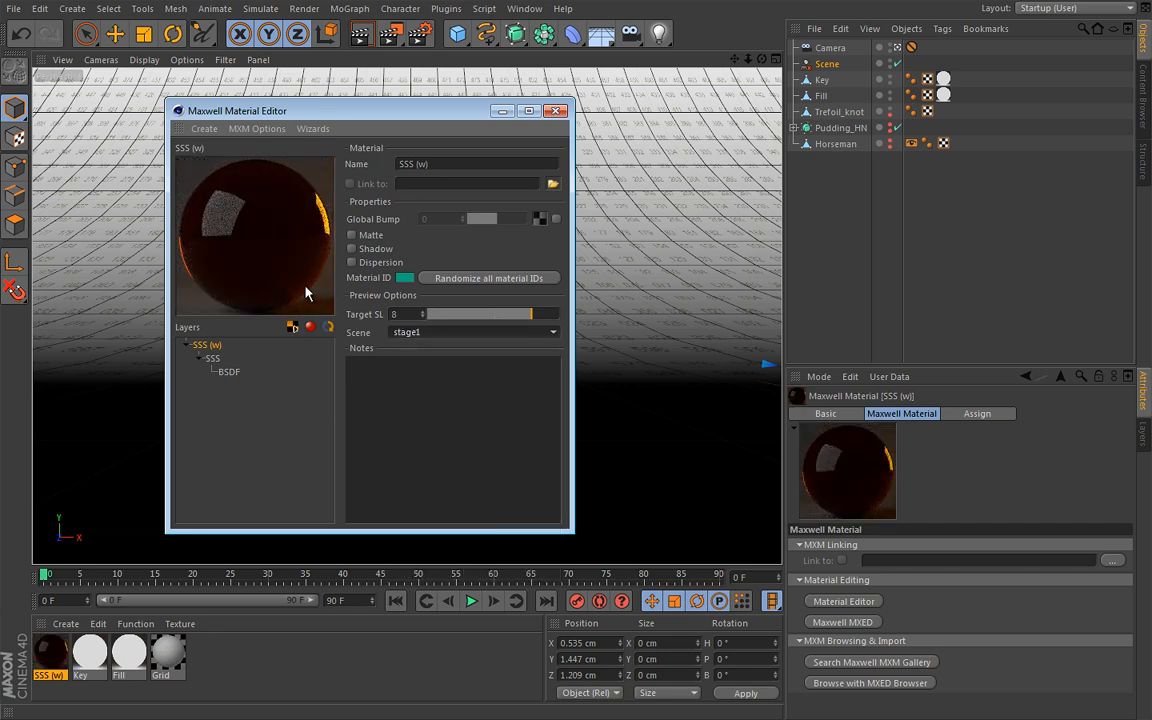
Set the subsurface scattering coefficient of the SSS material's BSDF to 10
left_click(230, 371)
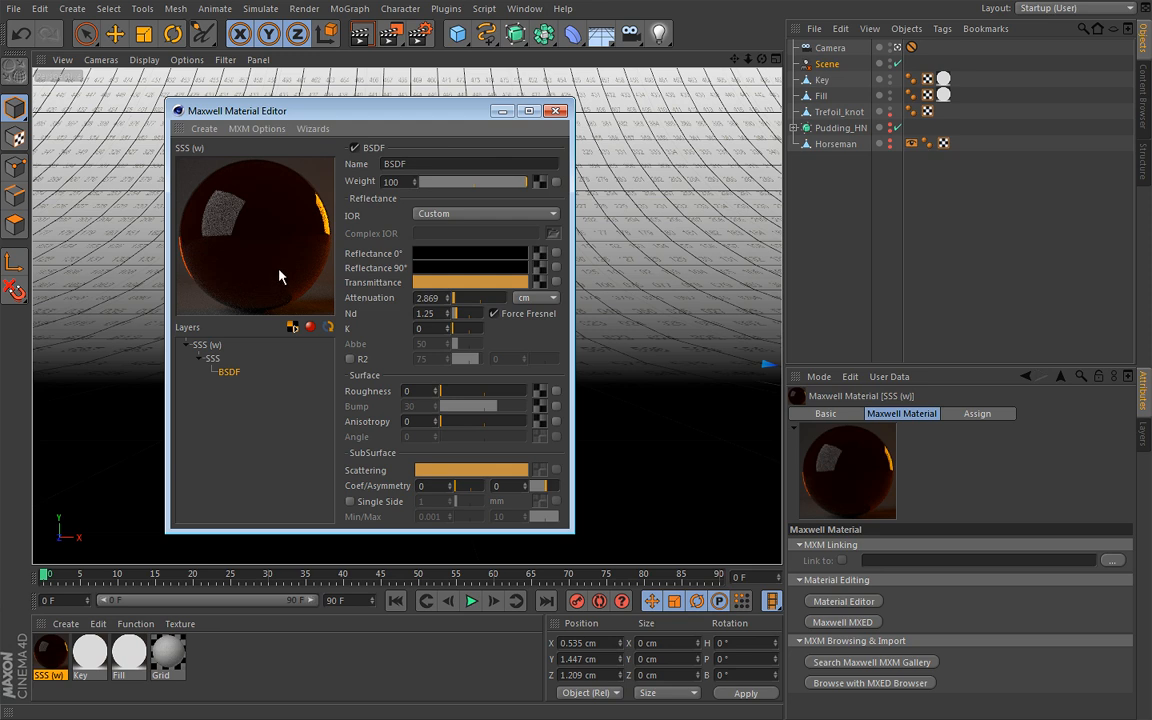
double_click(431, 486)
type("1")
key("Return")
key("Return")
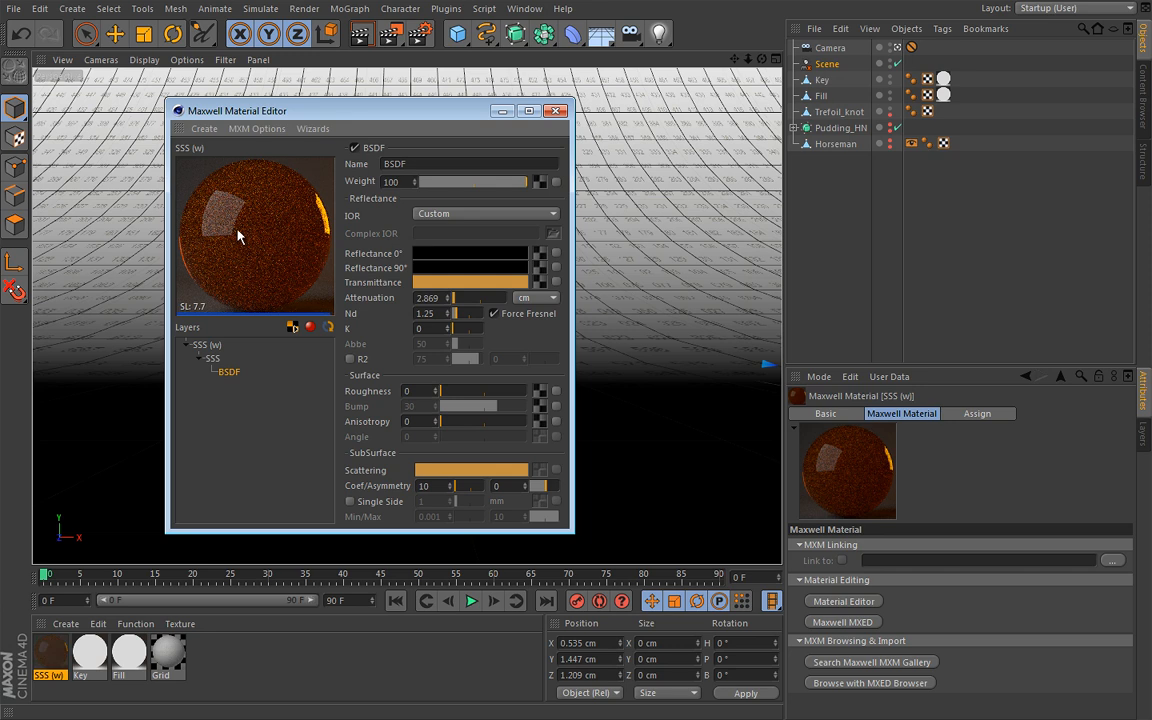
Change the SSS material's preview scene from stage1 back to sss
left_click(208, 345)
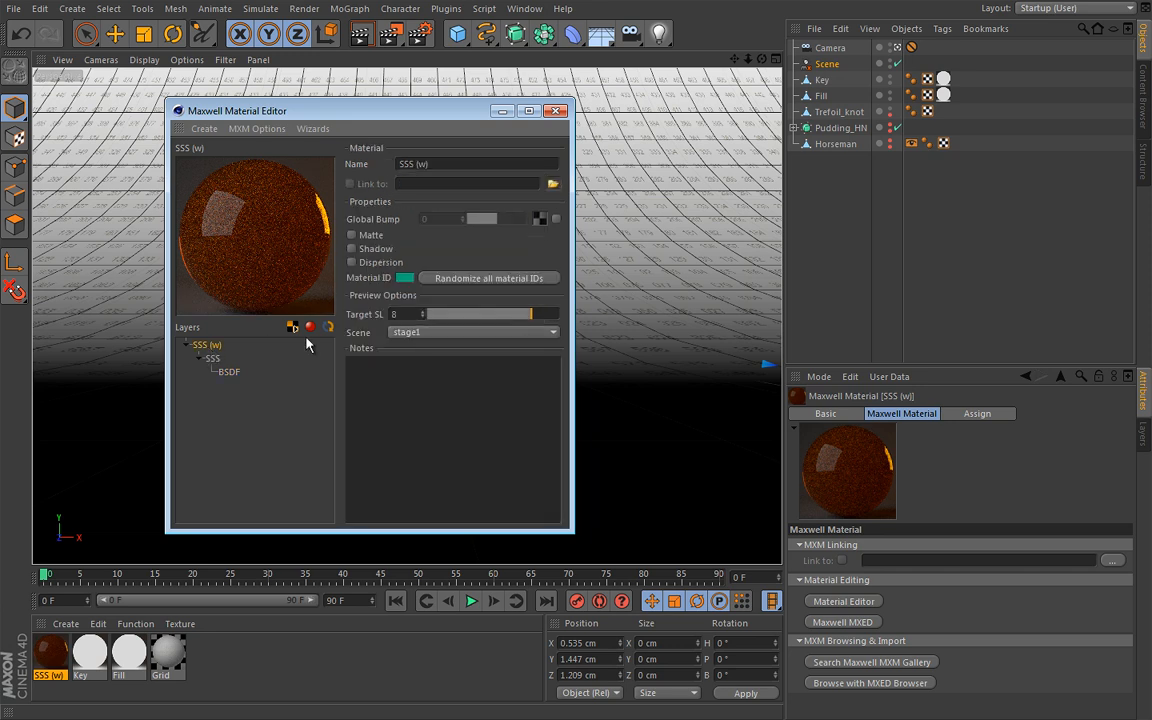
left_click(435, 332)
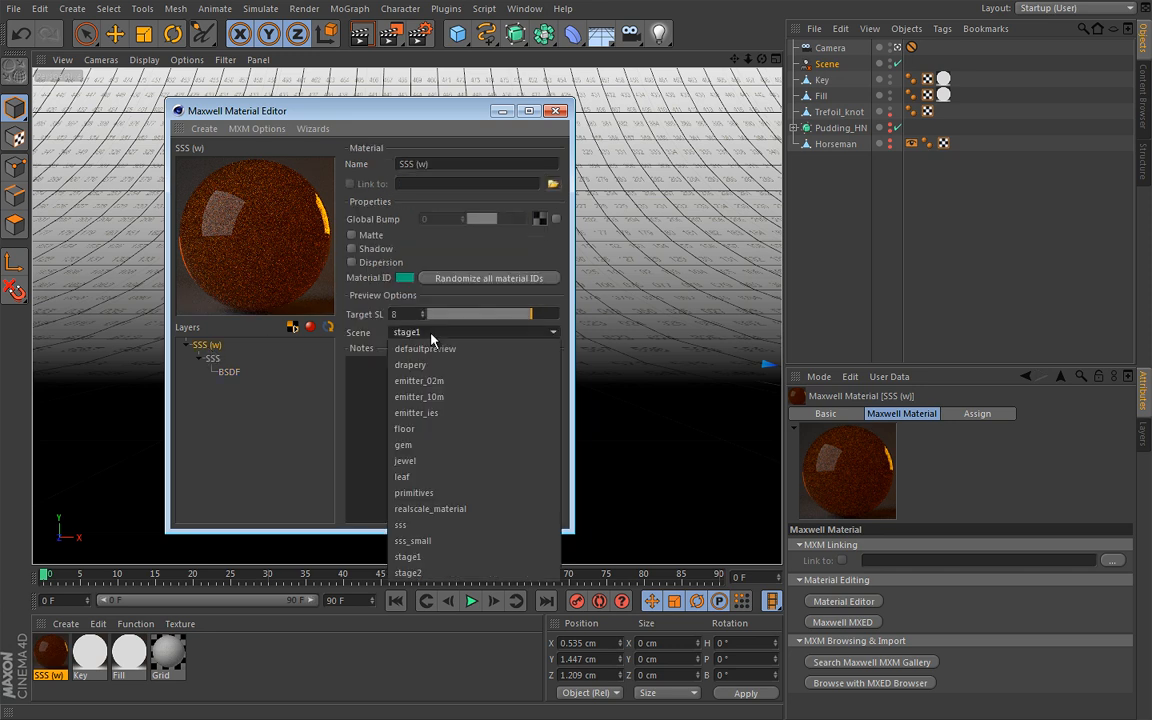
left_click(430, 525)
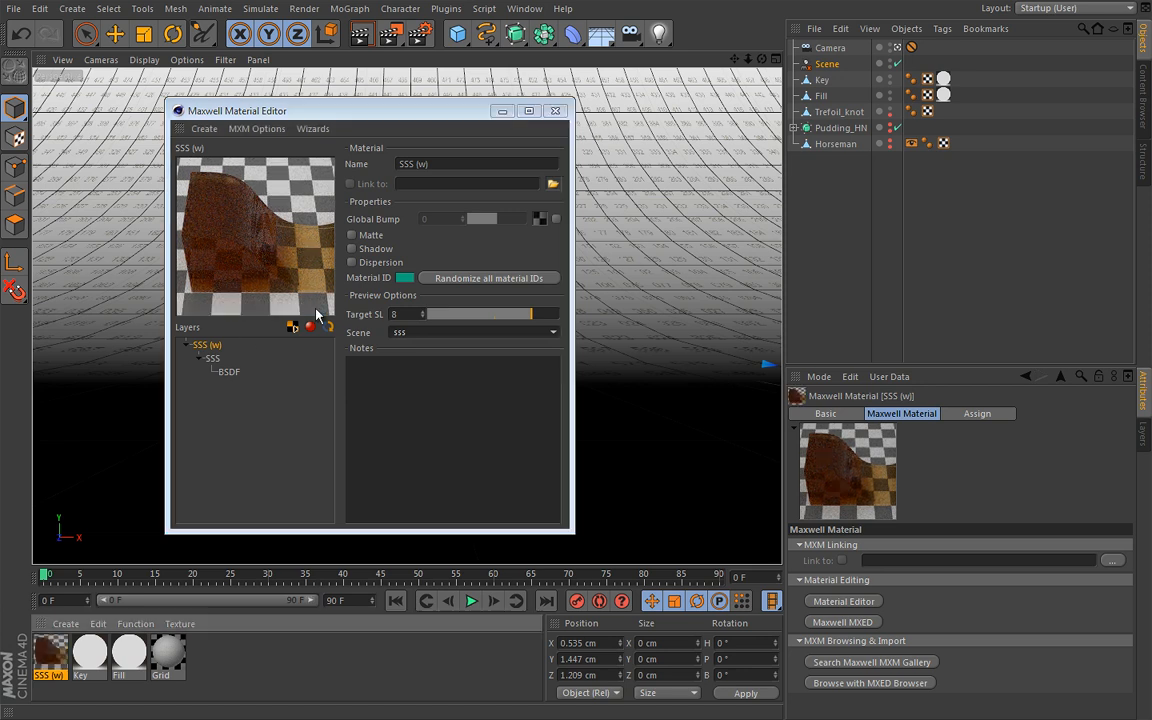
Set the scattering colour of the SSS material's BSDF to the purple preset swatch
left_click(228, 372)
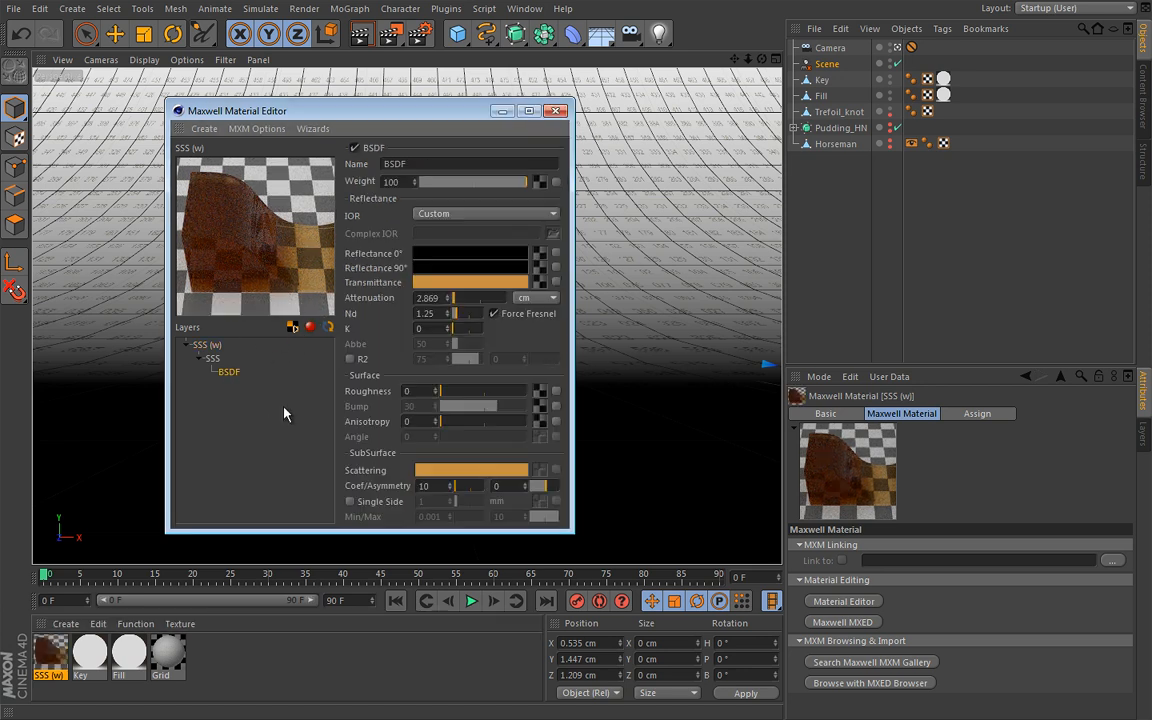
left_click(445, 475)
left_click_drag(417, 390, 423, 296)
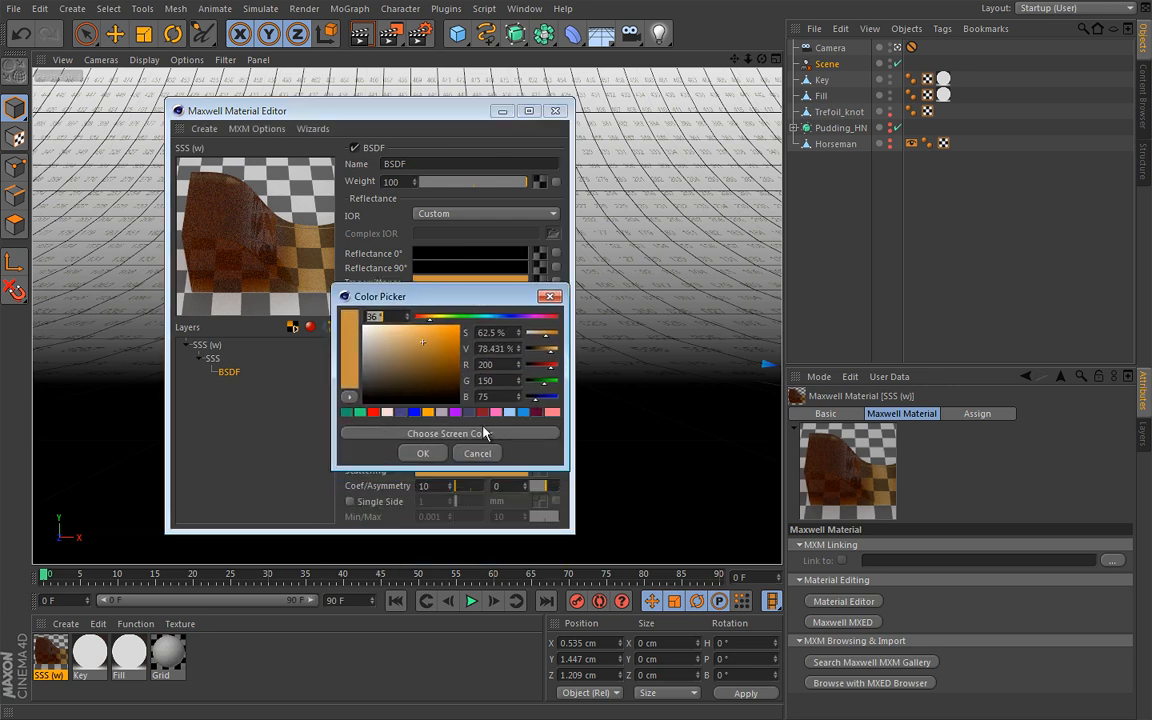
left_click(455, 412)
left_click(434, 455)
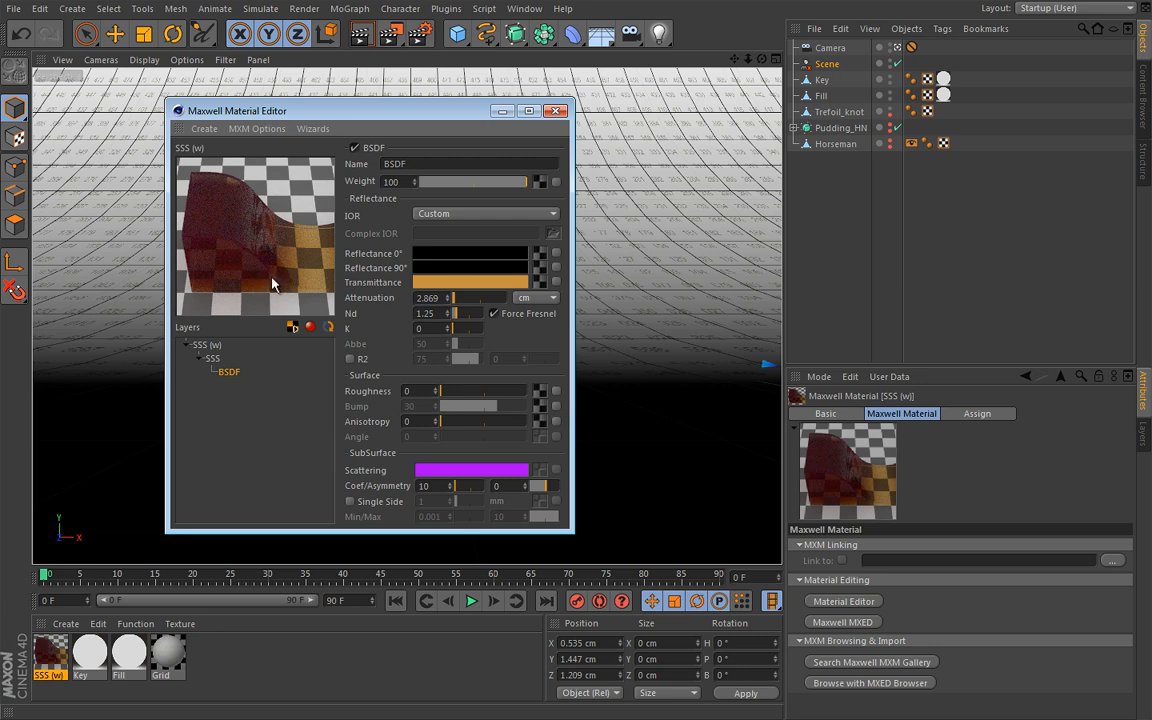
Set the subsurface scattering coefficient of the SSS material's BSDF to 100
left_click(425, 485)
type("0")
key("Return")
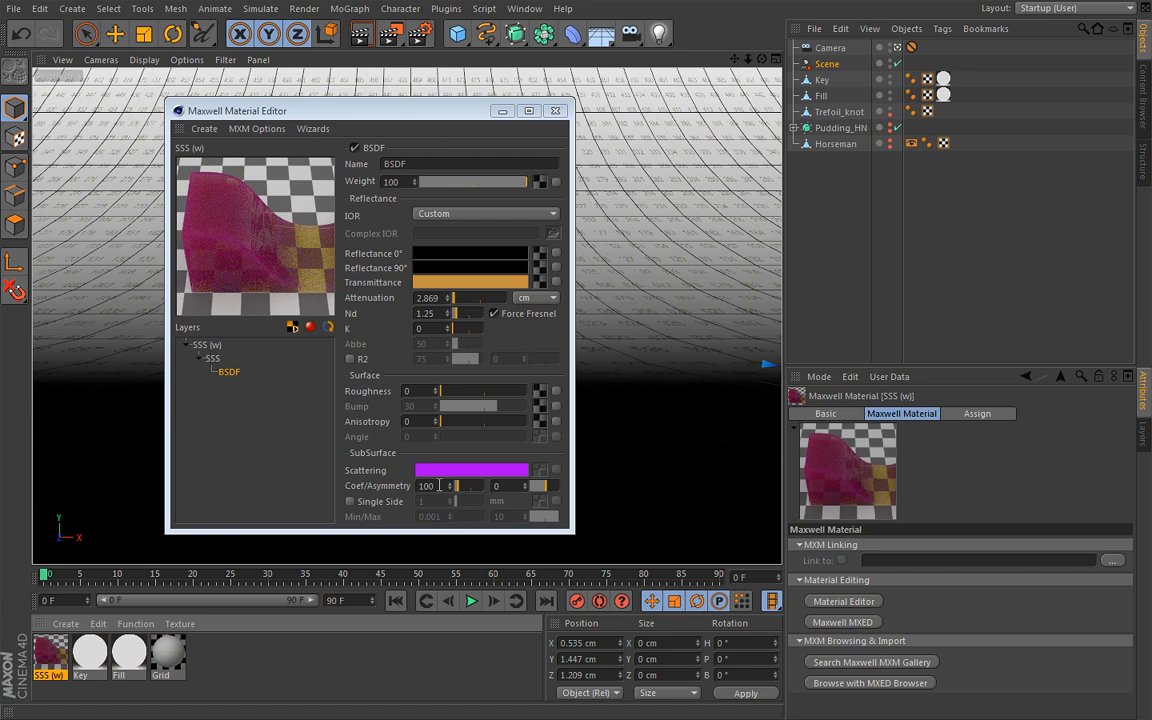
Close the SSS material's editor, delete that material, and create a new Maxwell material
left_click(556, 111)
key("Delete")
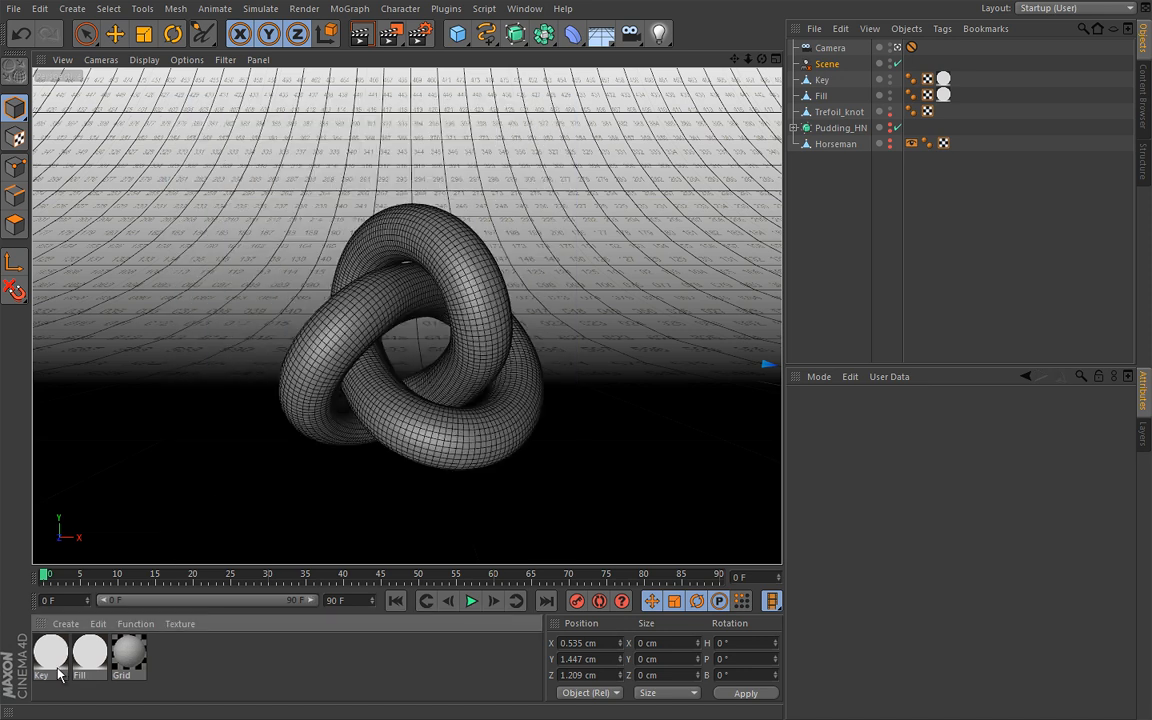
double_click(130, 655)
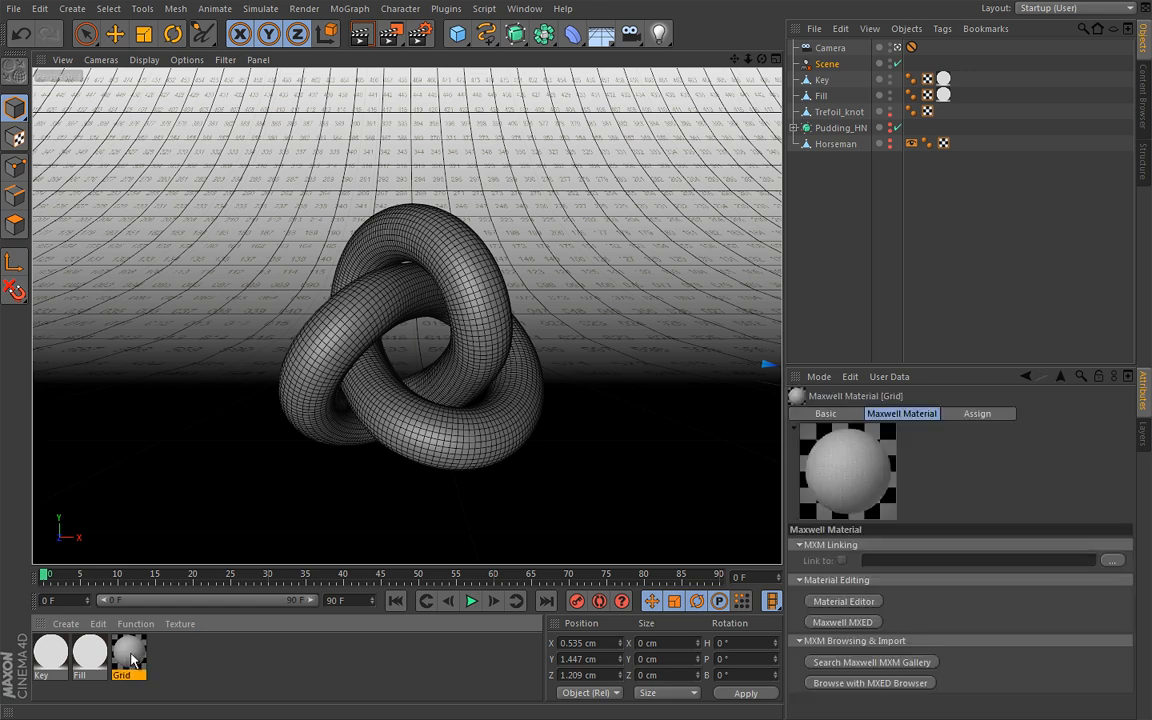
left_click(203, 128)
left_click(205, 148)
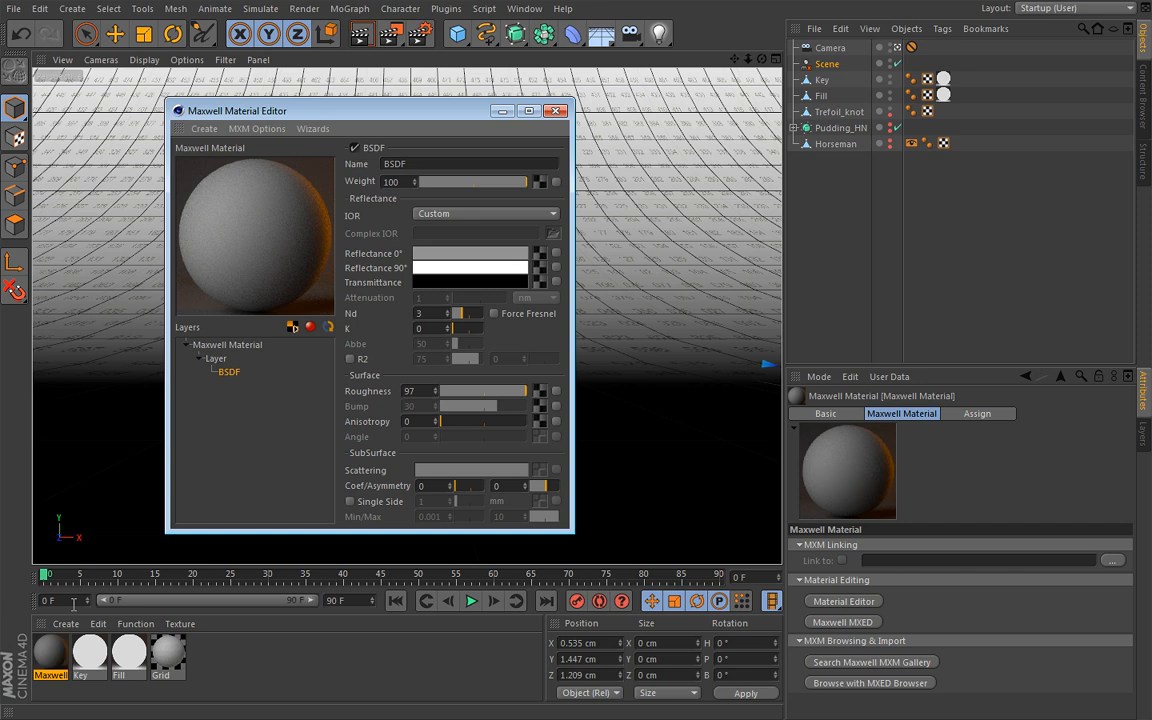
Rename the new Maxwell material as Honey
double_click(50, 675)
type("Honey")
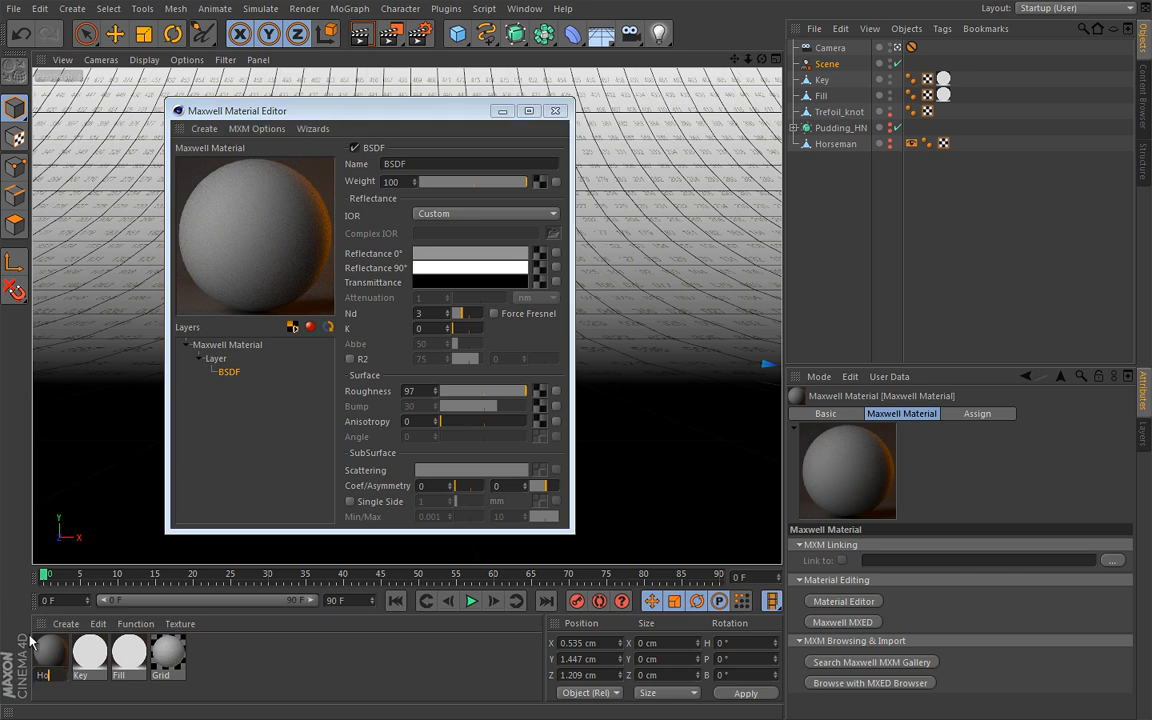
key("Return")
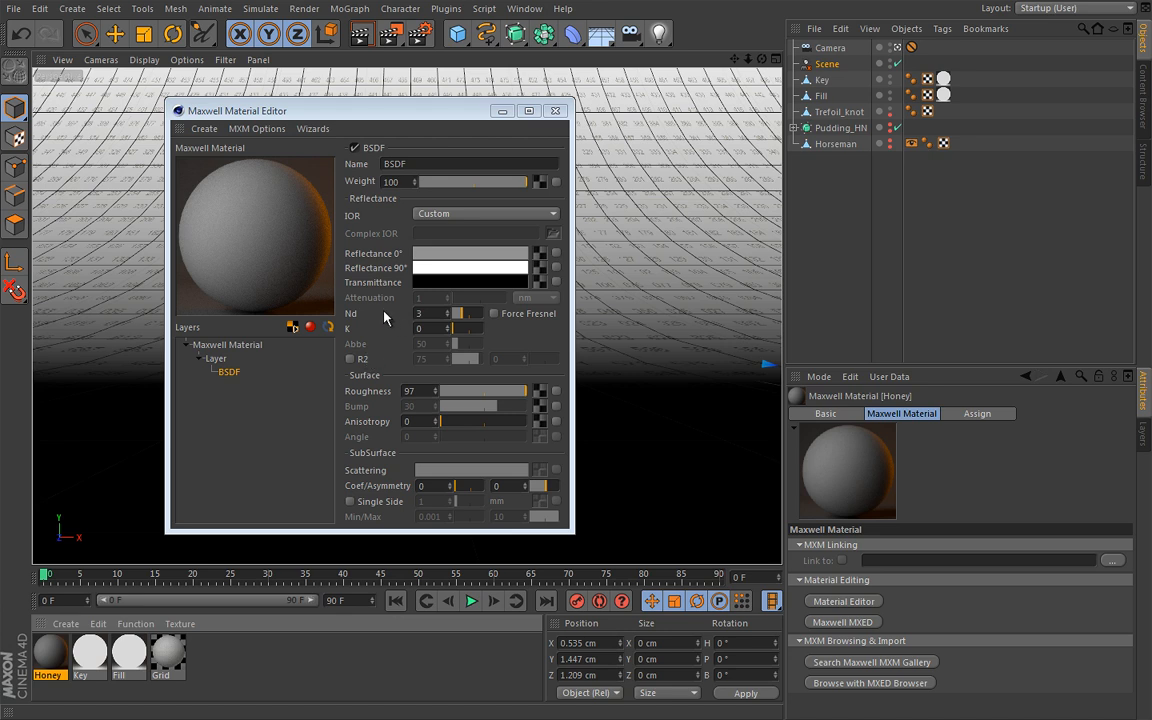
Make both reflectance colours of the Honey BSDF black and set its transmittance to orange with hue 40°, saturation 78% and value 86%
left_click_drag(439, 281, 450, 254)
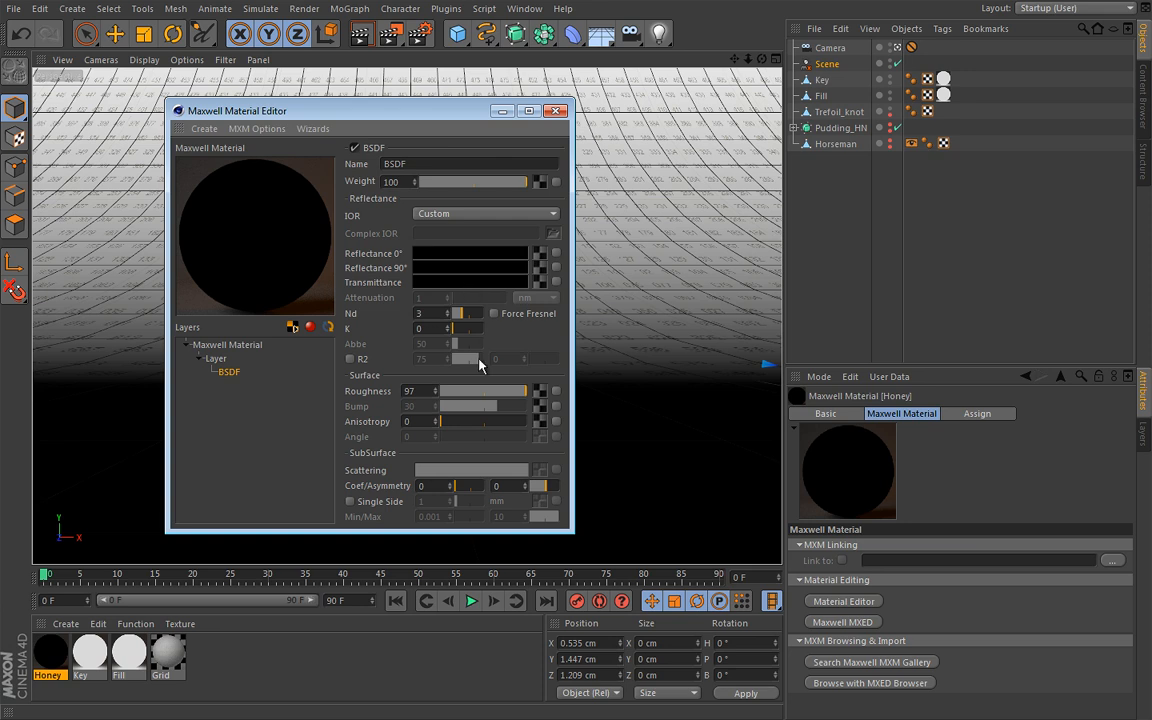
left_click(480, 283)
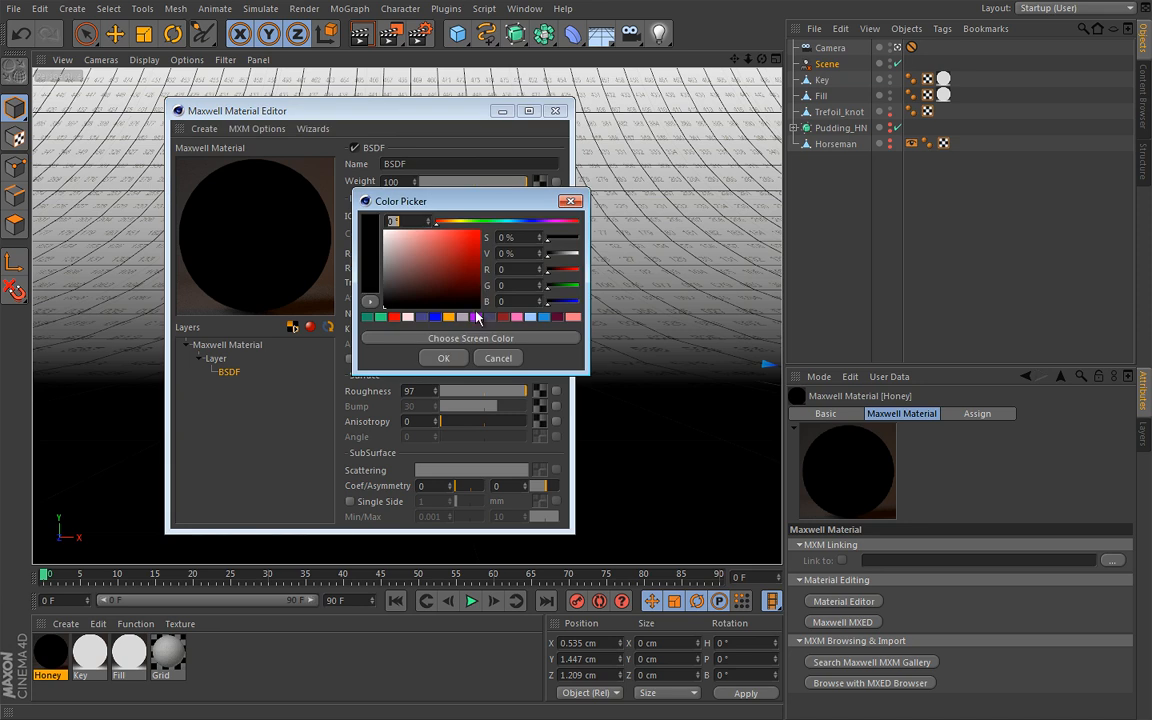
left_click(448, 317)
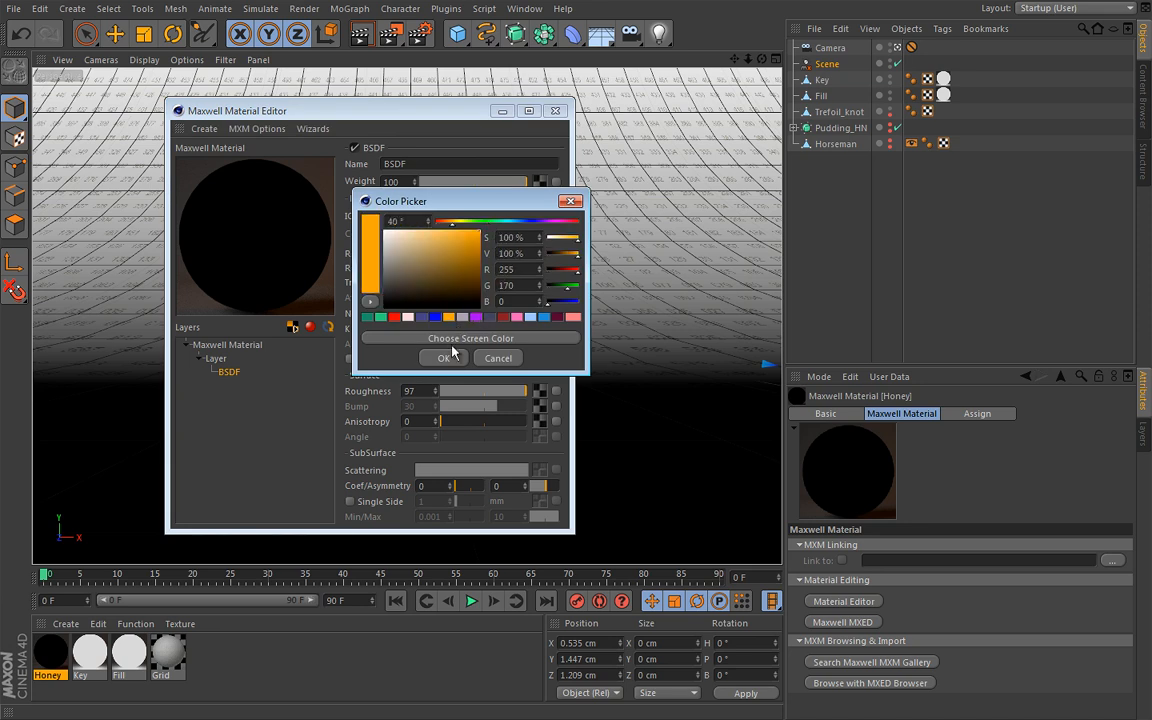
left_click(445, 358)
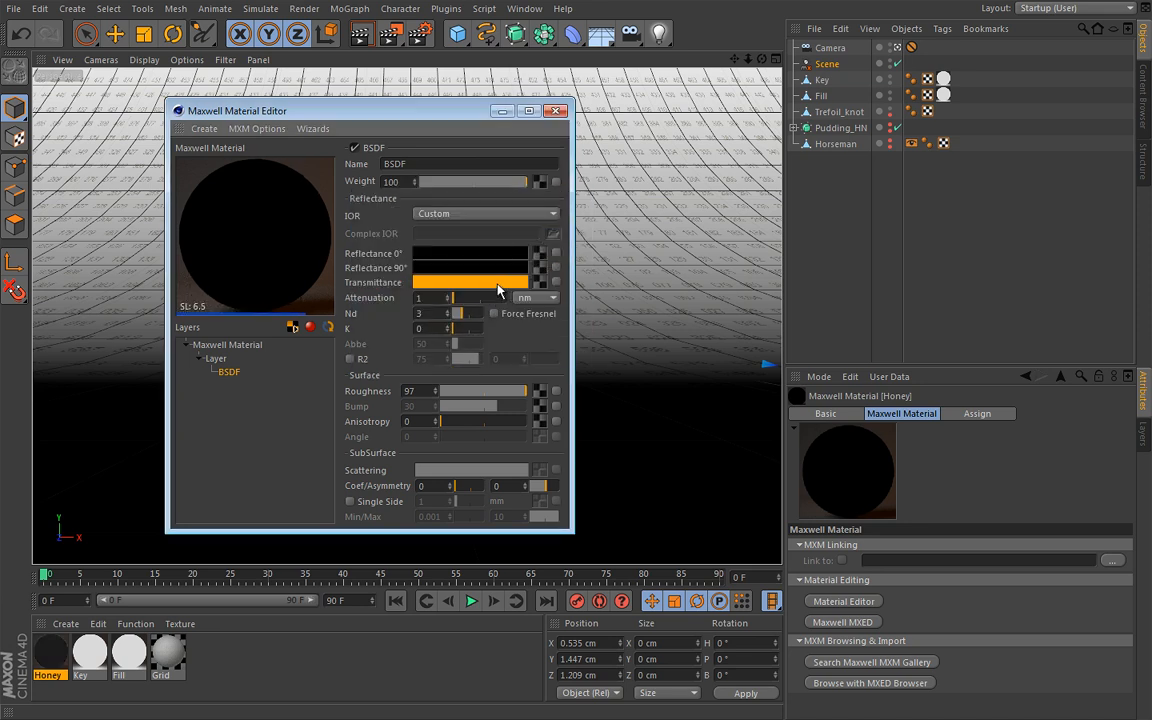
left_click(481, 282)
left_click_drag(588, 239, 583, 257)
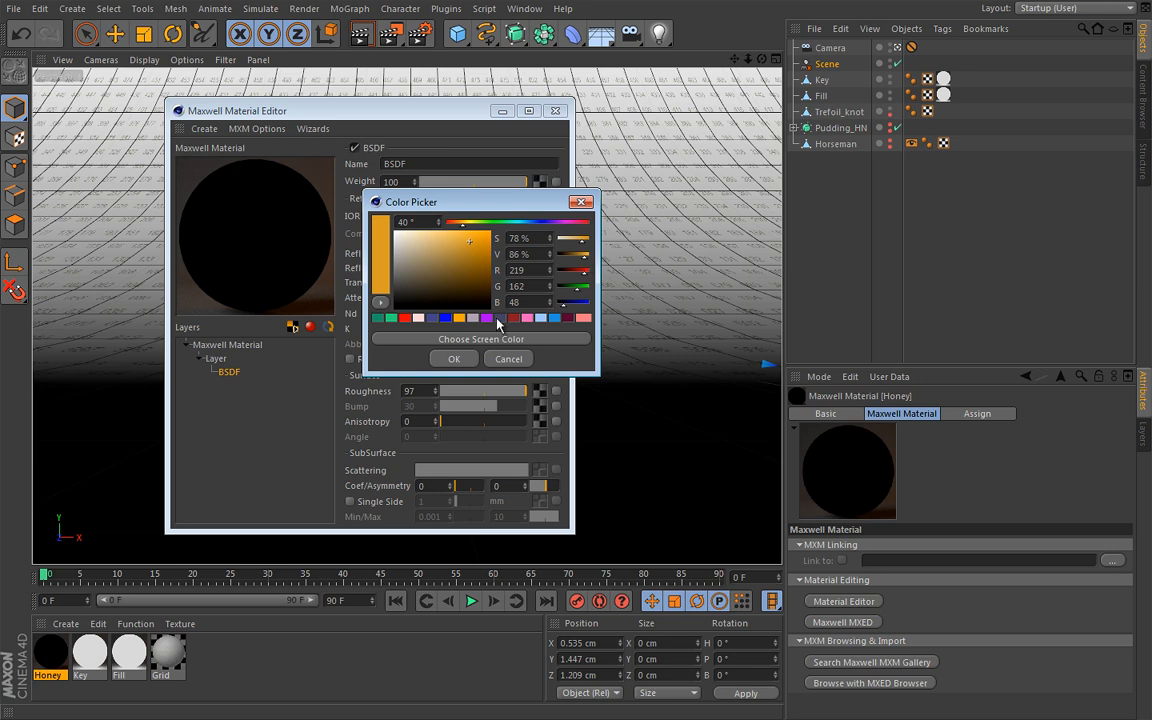
left_click(462, 362)
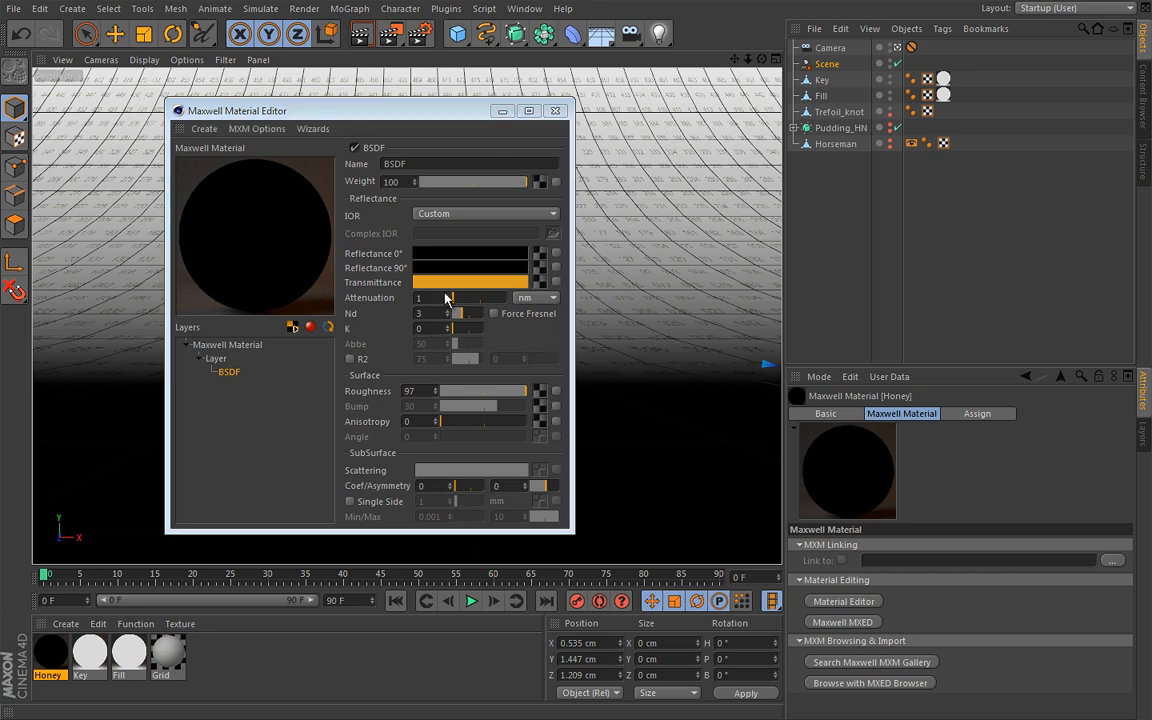
Set the attenuation distance of the Honey BSDF to 3 cm
left_click_drag(437, 296, 397, 294)
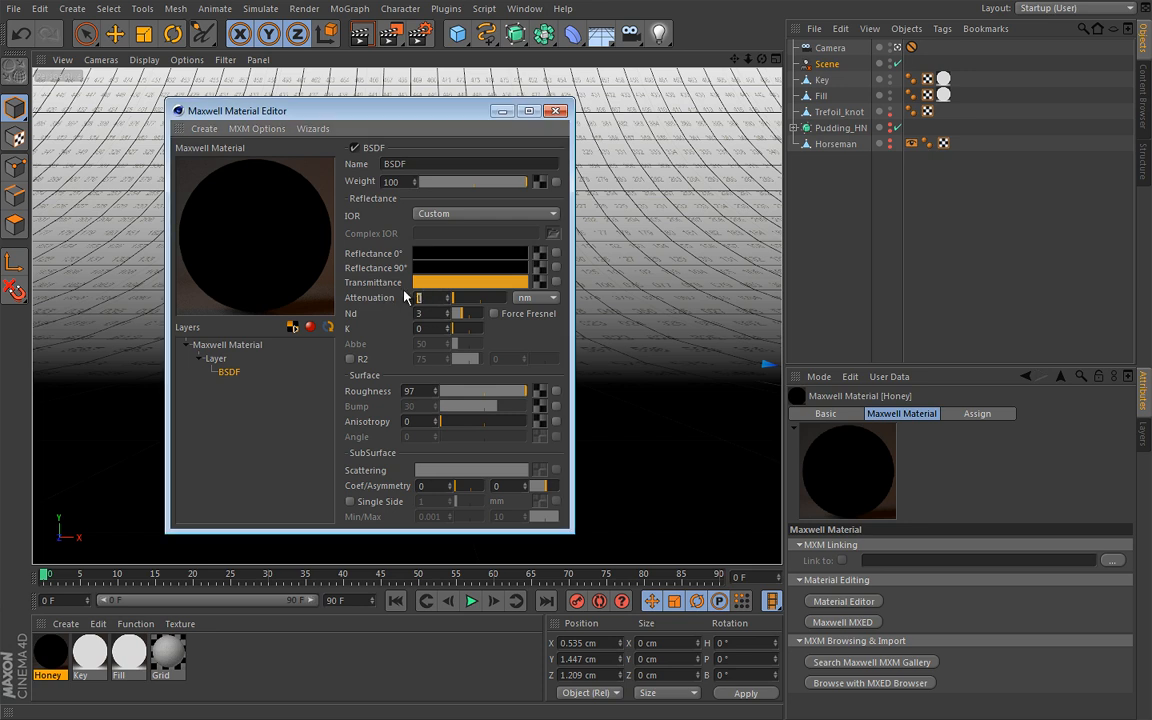
type("3")
key("Return")
left_click(543, 298)
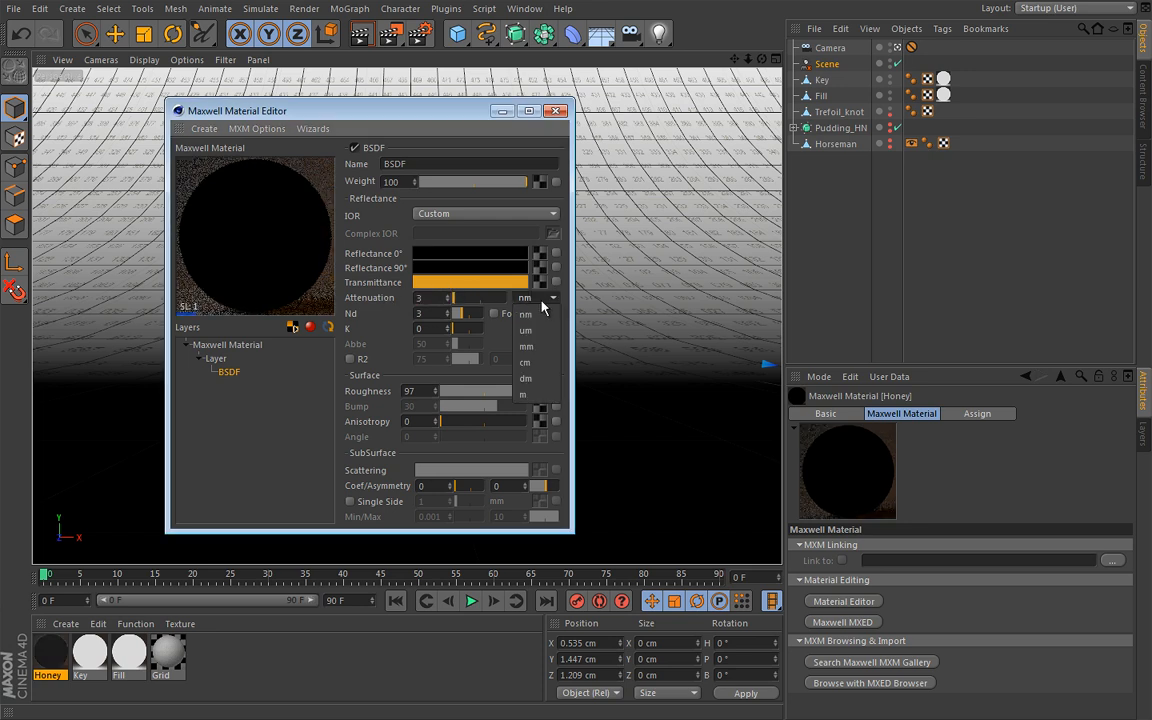
left_click(527, 362)
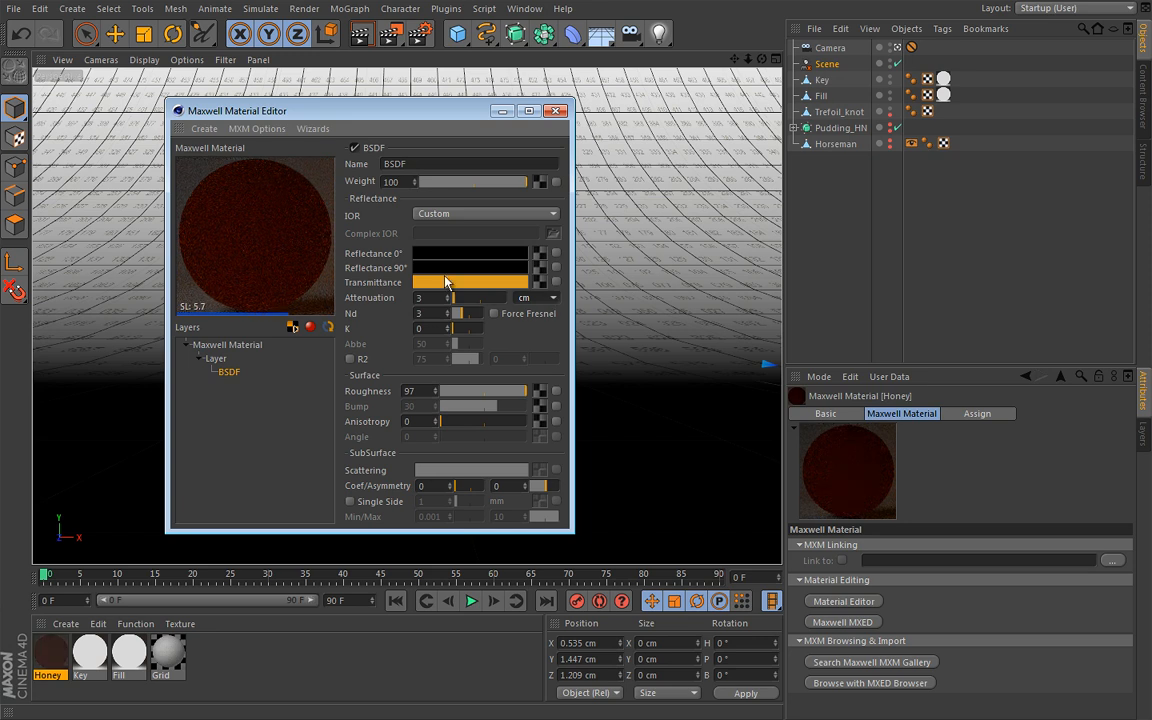
Enable Force Fresnel on the Honey BSDF and set its Nd to 1.3
left_click(494, 313)
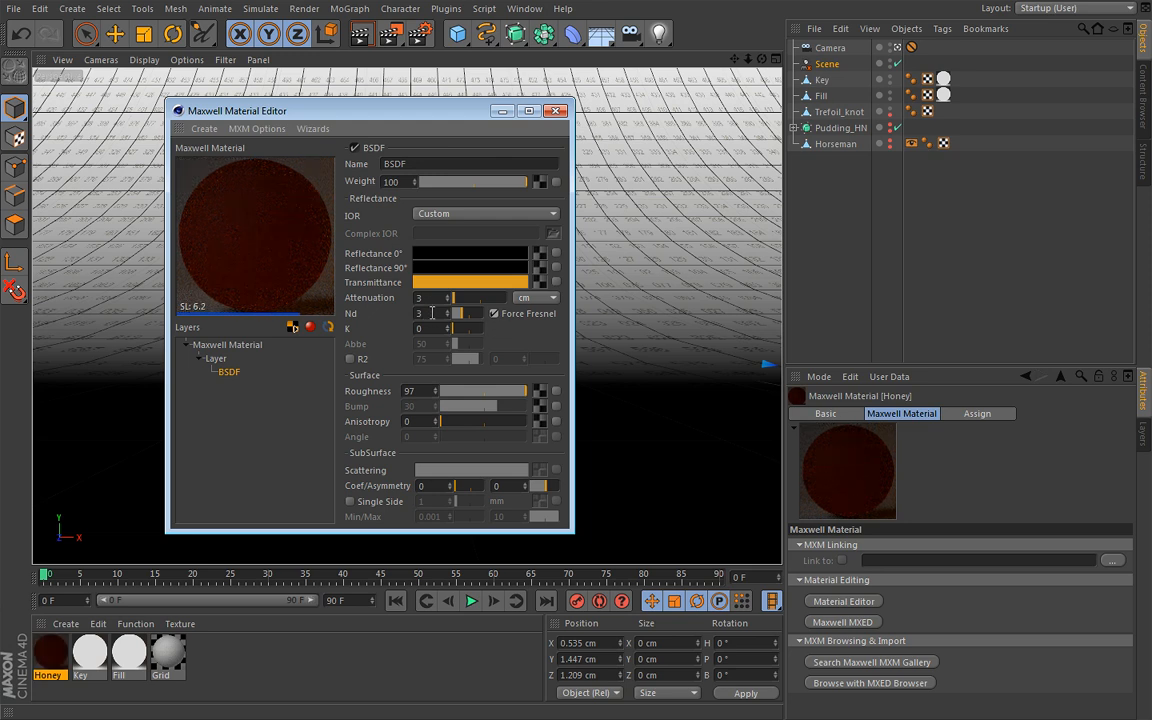
left_click_drag(431, 313, 380, 316)
type("1.3")
key("Return")
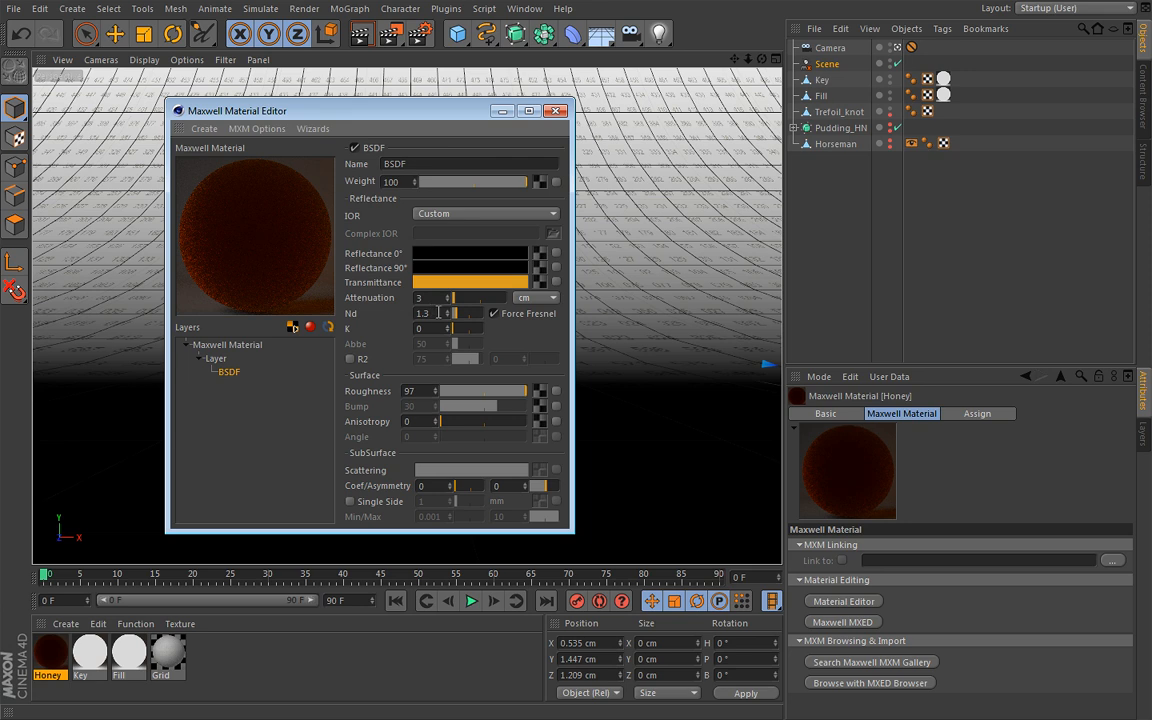
Lower the surface roughness of the Honey BSDF to 5
left_click_drag(519, 395, 432, 392)
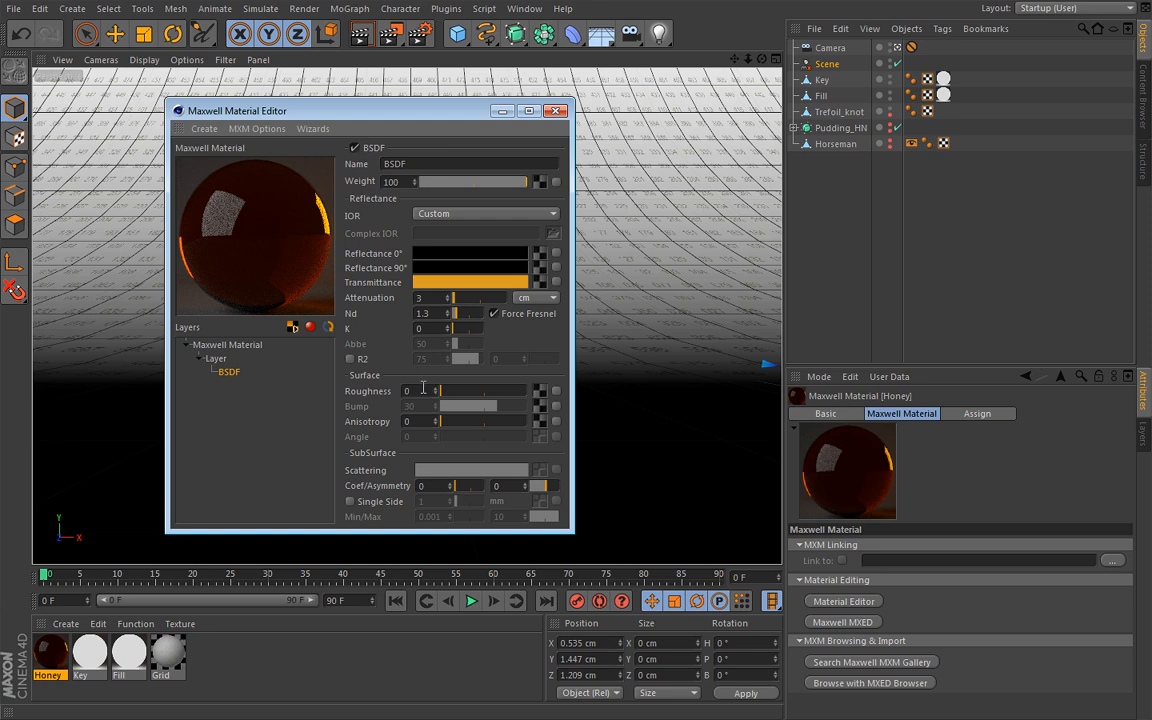
left_click_drag(425, 391, 408, 390)
type("5")
key("Return")
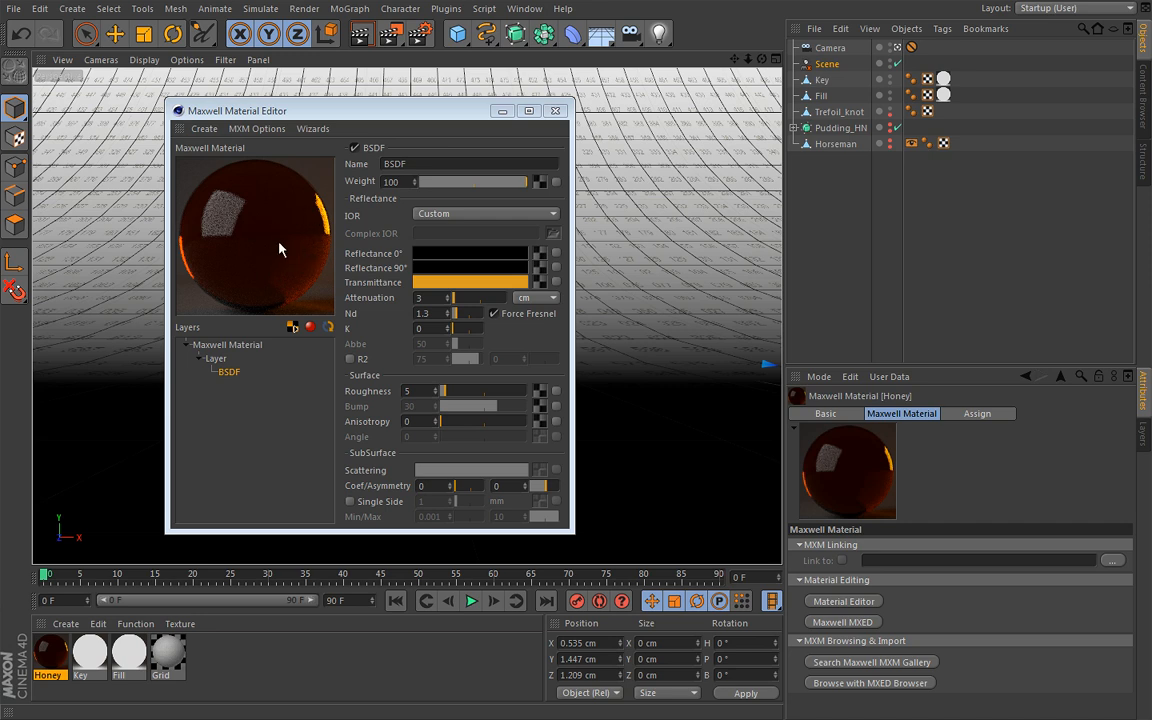
Try subsurface scattering coefficients of 10 and 50 on the Honey BSDF
double_click(433, 487)
type("10")
key("Return")
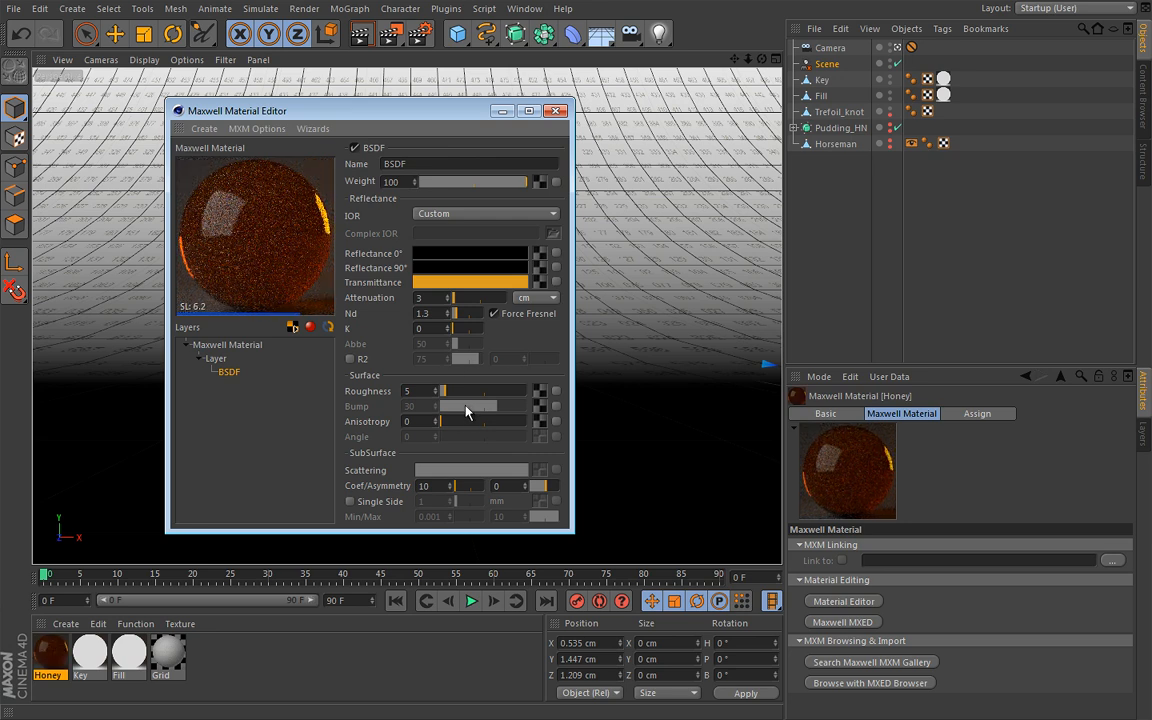
double_click(433, 486)
type("50")
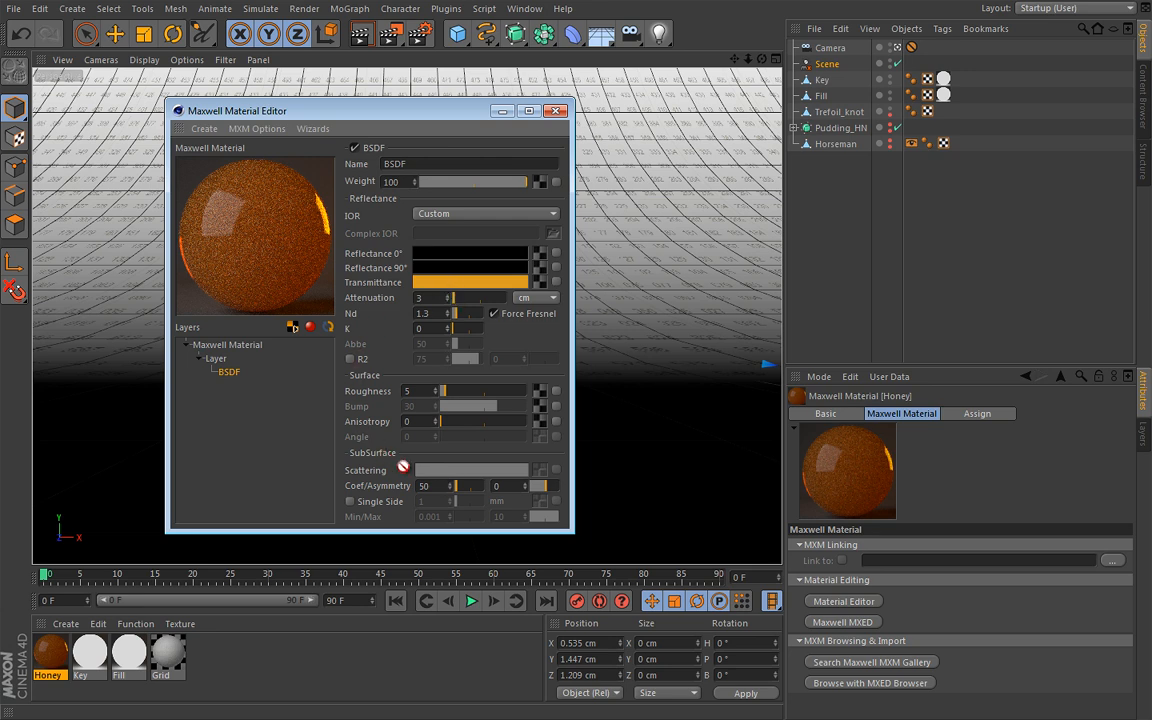
Copy the orange transmittance colour to the Honey BSDF's scattering colour and darken it to a muted brown-orange
left_click_drag(448, 472, 455, 473)
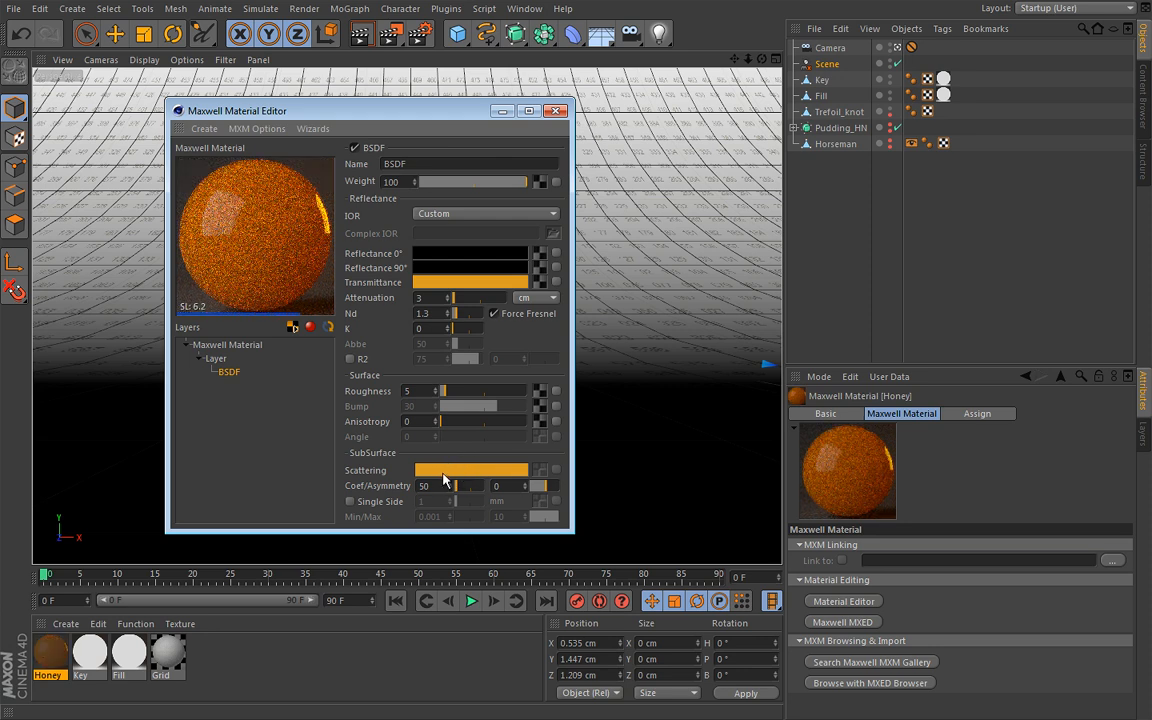
left_click(458, 472)
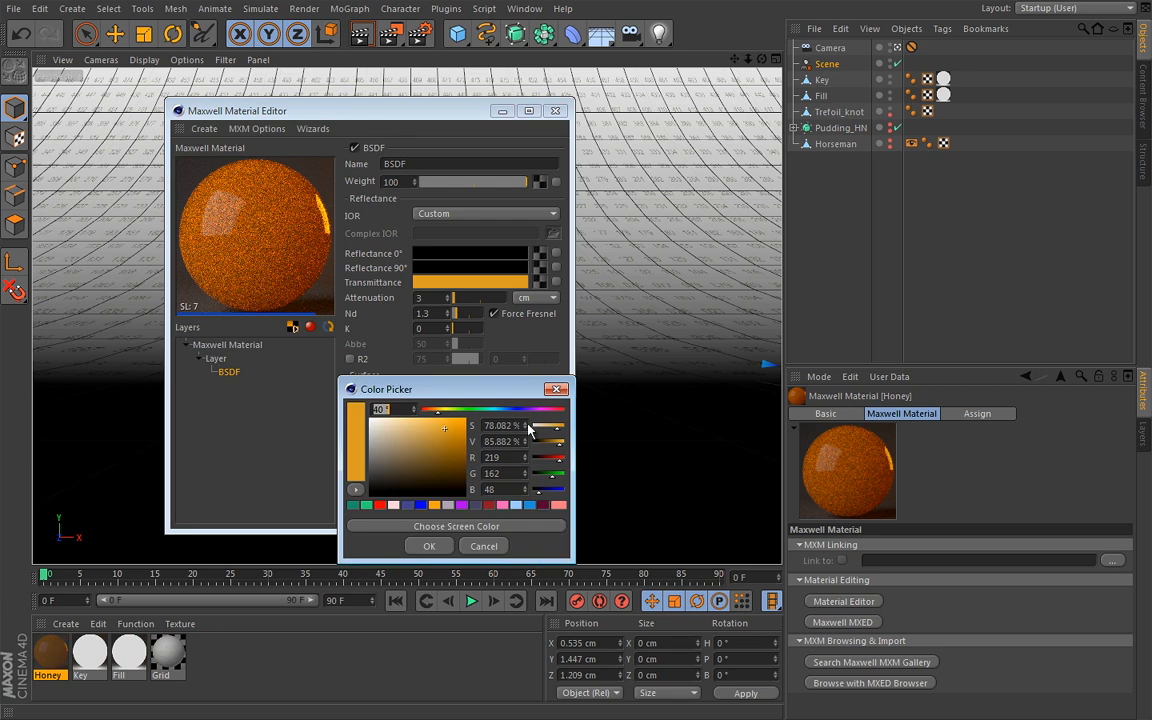
left_click_drag(561, 444, 551, 446)
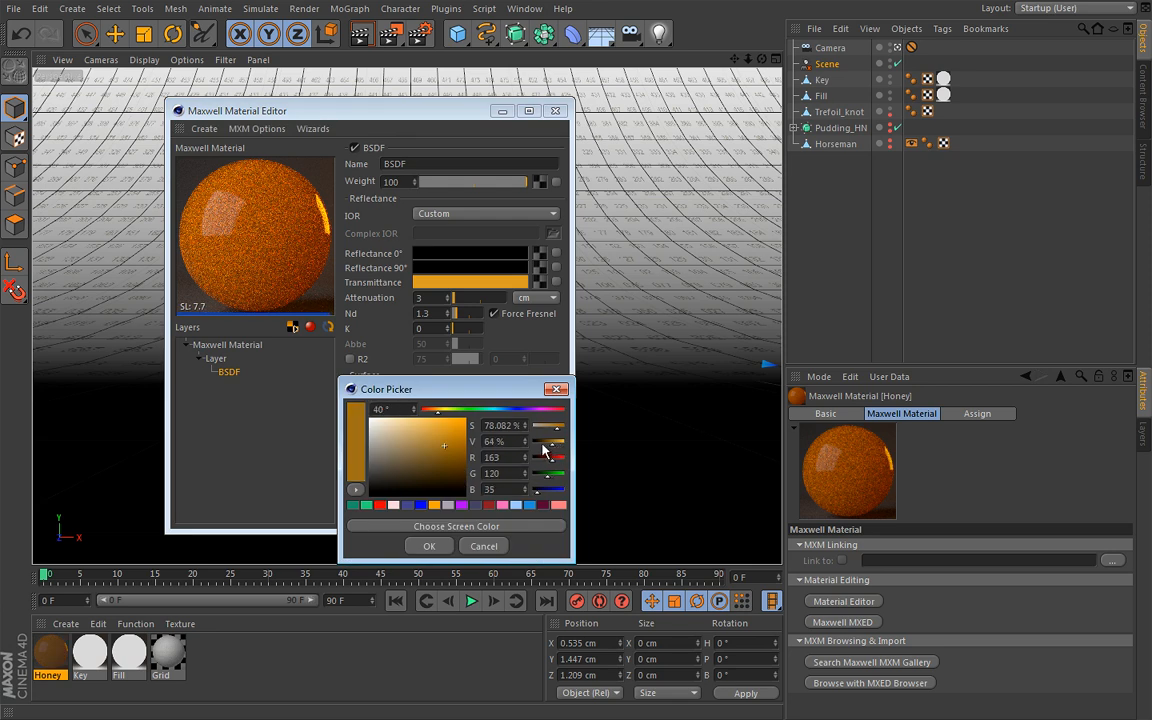
left_click(432, 546)
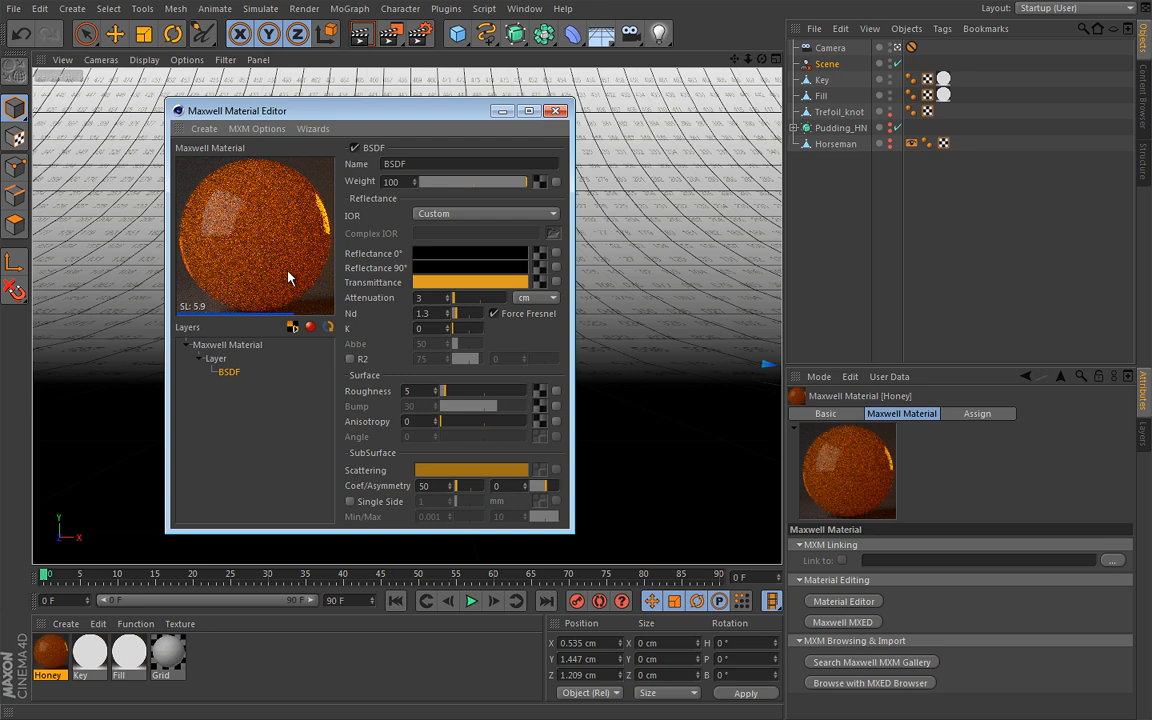
left_click(463, 469)
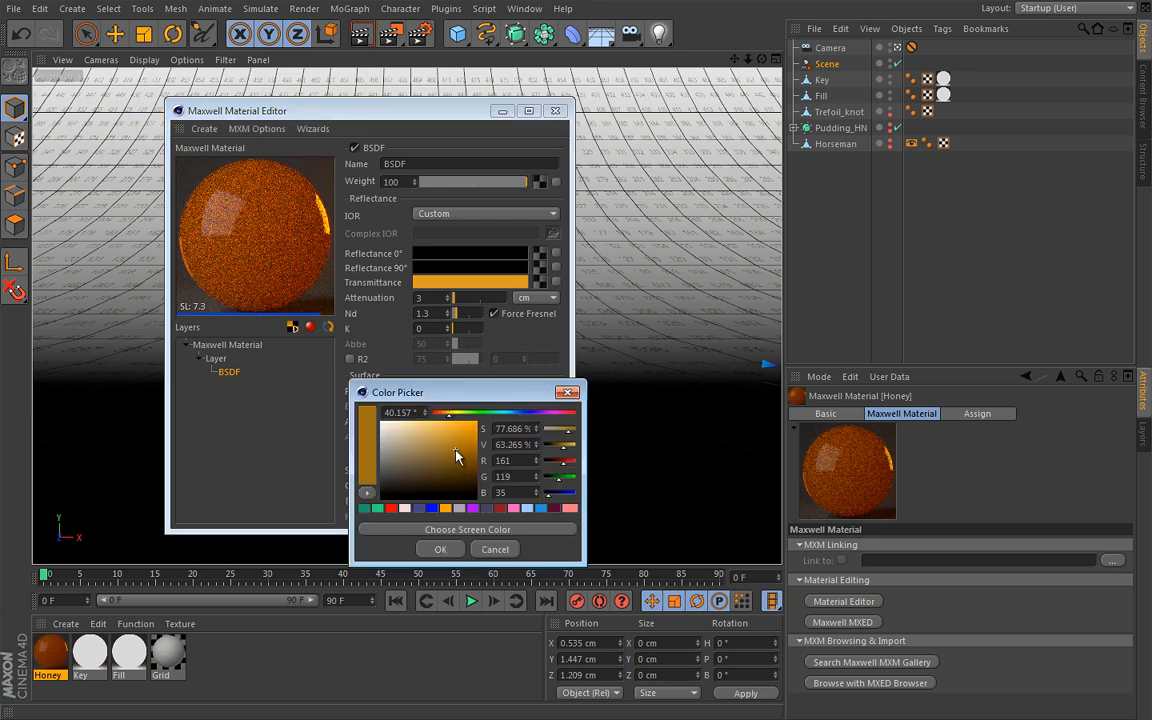
left_click(448, 549)
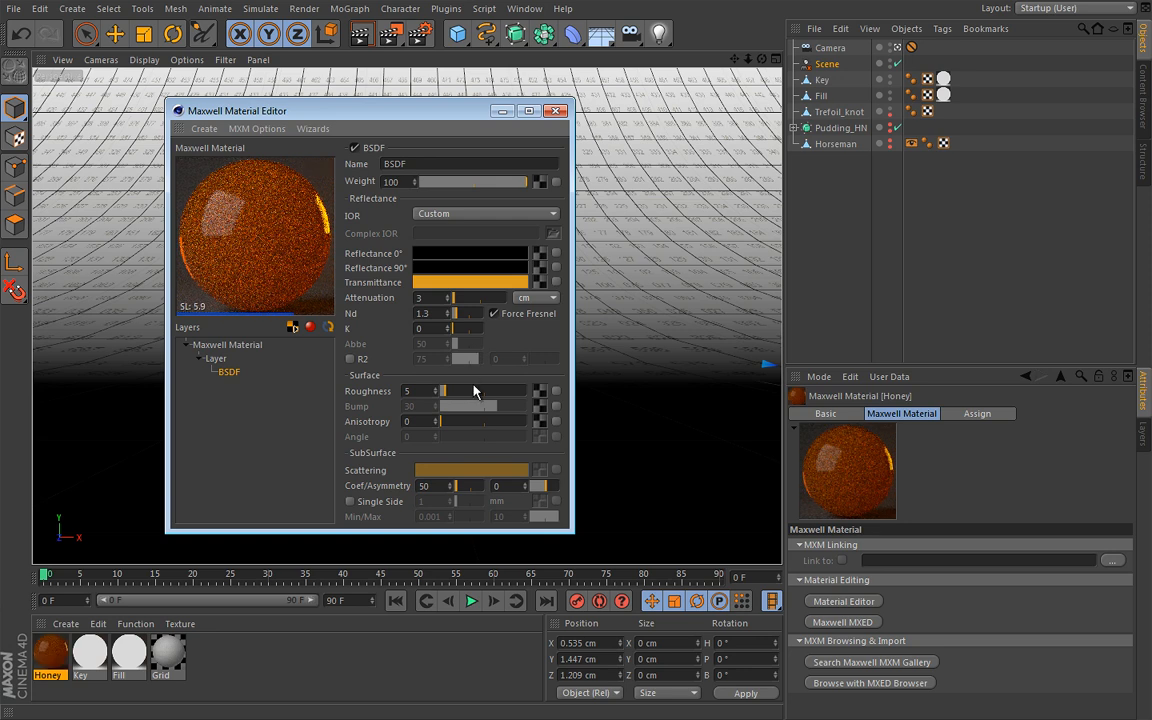
Set the subsurface scattering coefficient of the Honey BSDF to 100
left_click_drag(444, 488, 404, 486)
type("100")
key("Return")
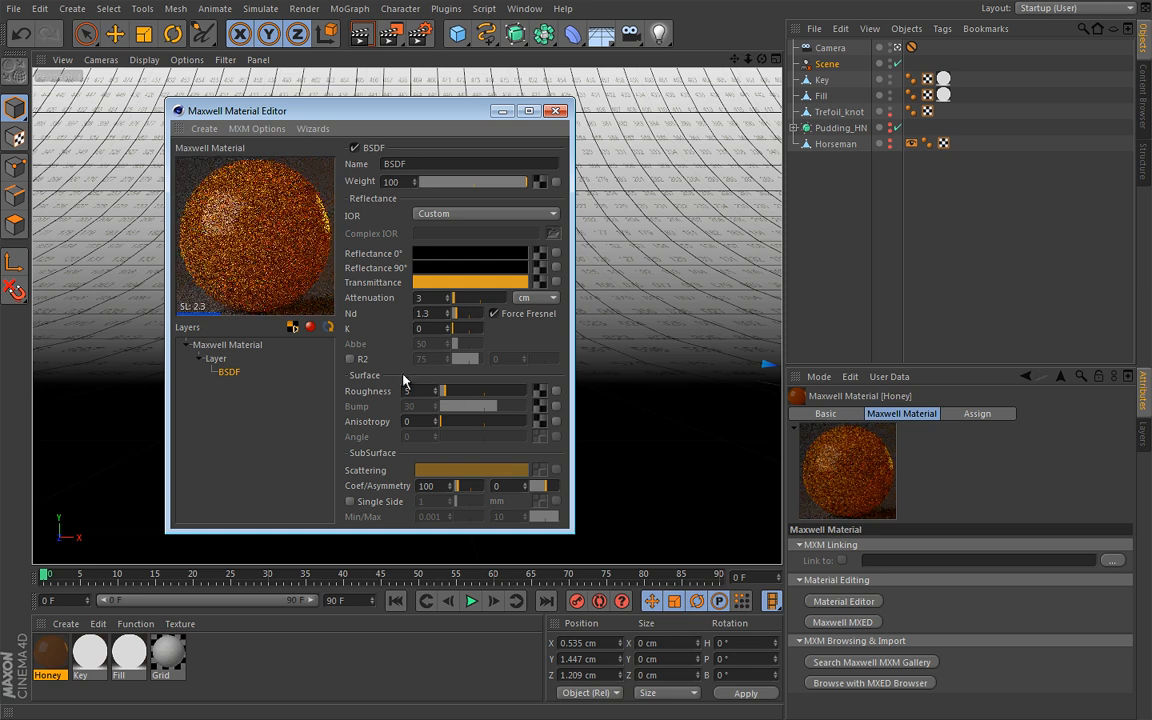
Switch the Honey material's preview scene from stage1 to sss and return to its BSDF settings
left_click(226, 344)
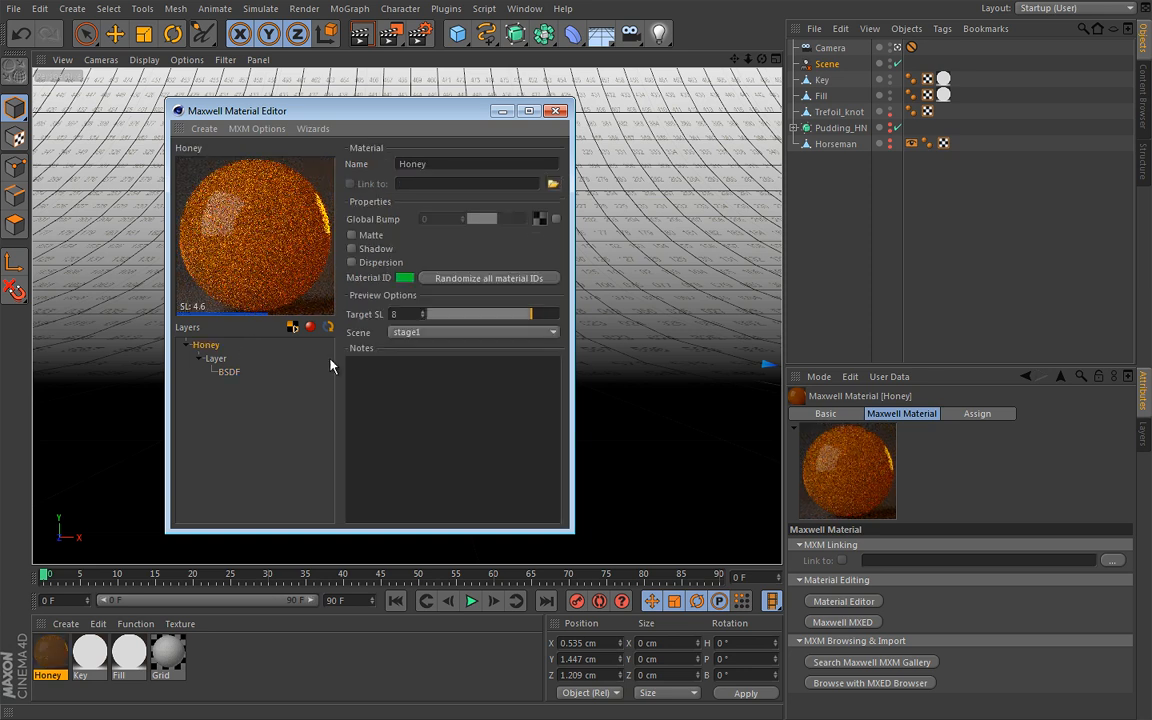
left_click(468, 333)
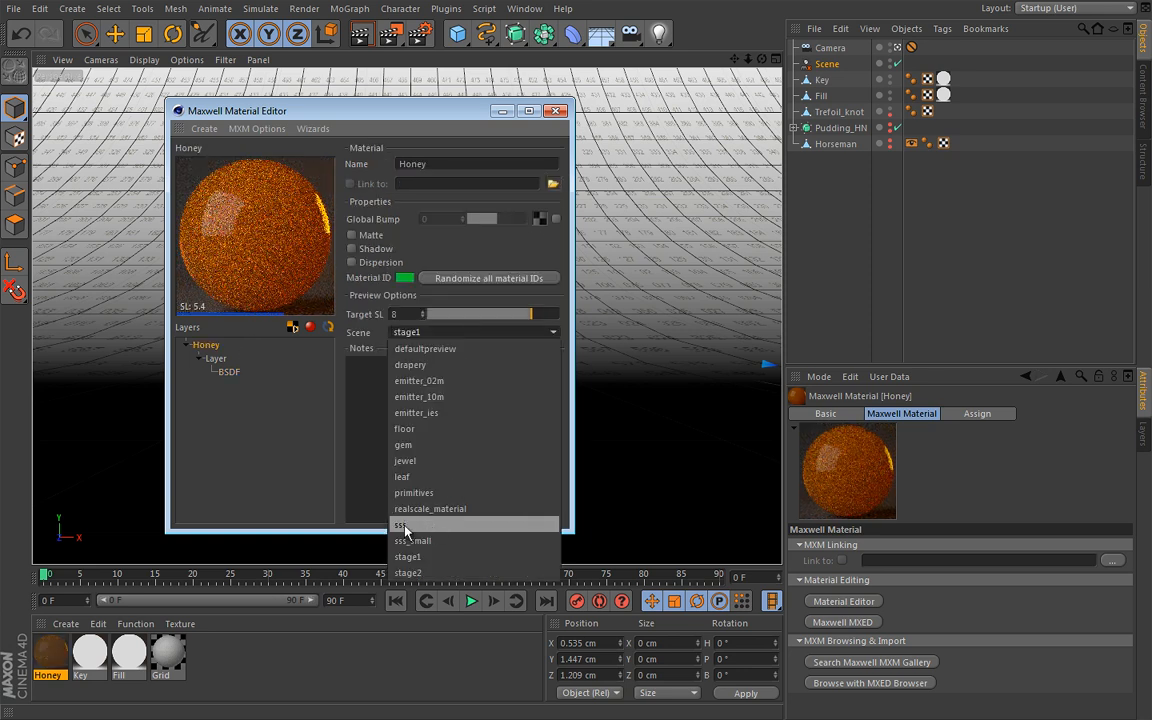
left_click(430, 525)
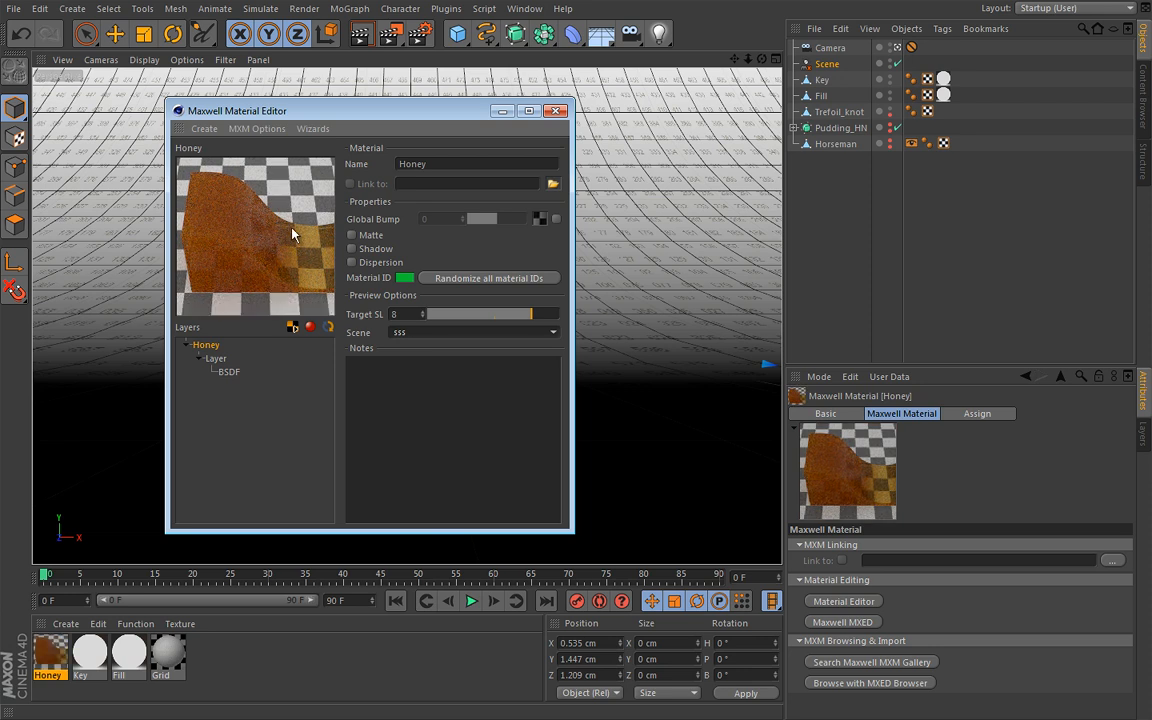
left_click(229, 372)
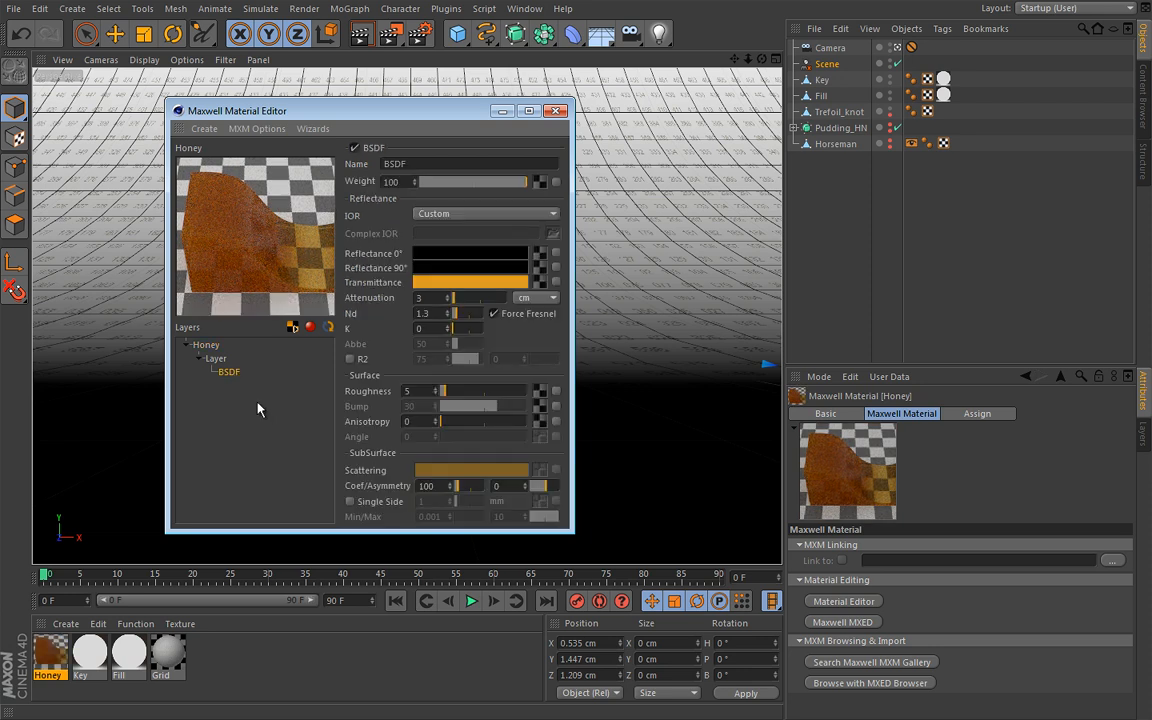
Assign the Honey material to the Trefoil_knot and preview the scene in an enlarged Maxwell Fire window
left_click(556, 110)
mouse_move(62, 651)
left_mouse_down()
mouse_move(200, 497)
mouse_move(725, 125)
mouse_move(840, 112)
left_mouse_up()
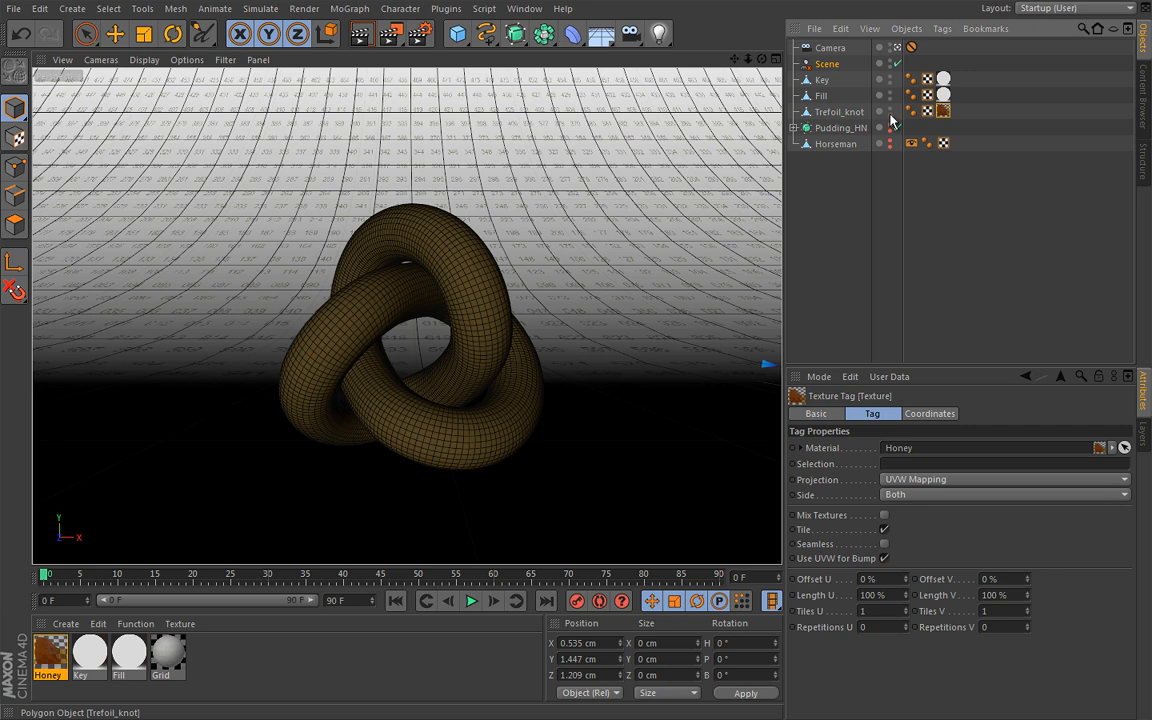
left_click(828, 63)
left_click(934, 446)
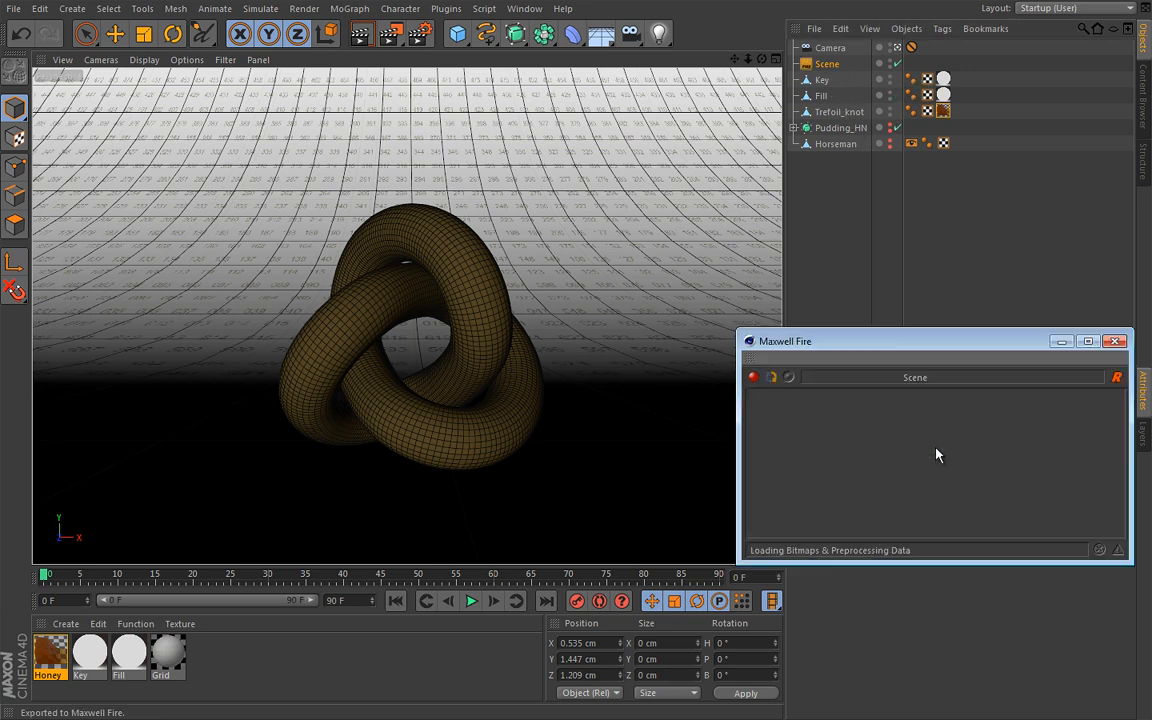
left_click_drag(918, 340, 407, 224)
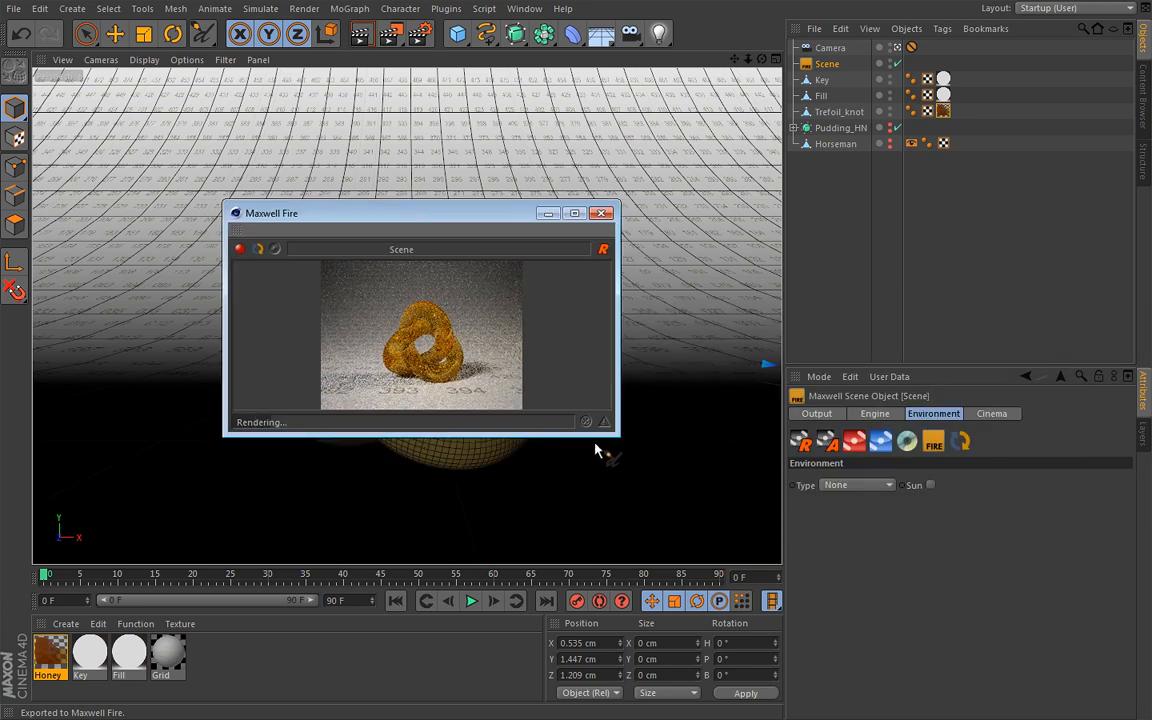
left_click_drag(617, 435, 807, 634)
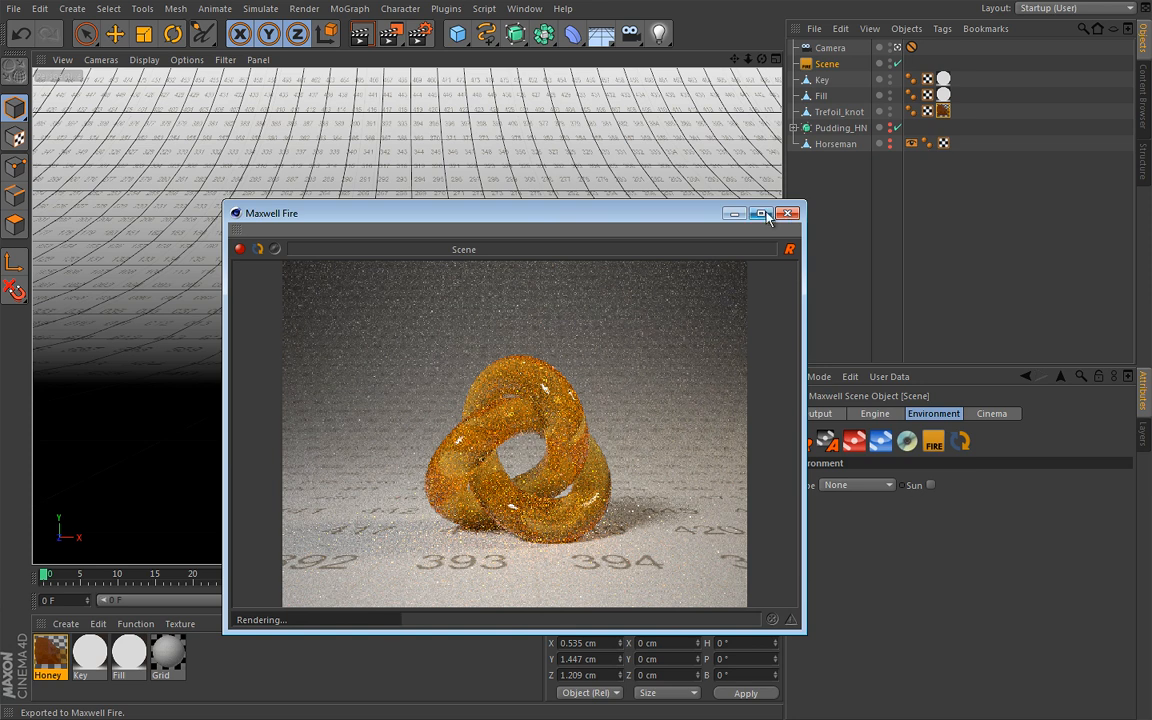
left_click(240, 248)
left_click(788, 214)
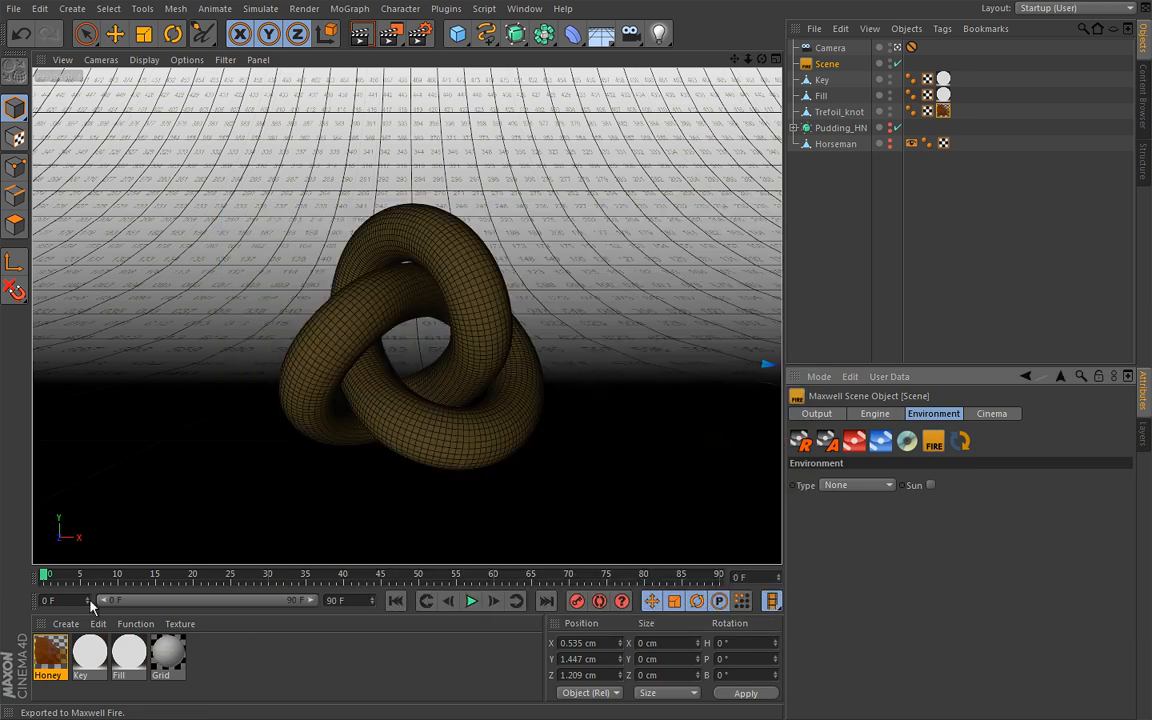
Brighten the Honey BSDF's transmittance colour to a more saturated orange, about RGB 236, 172, 43
double_click(50, 655)
left_click(455, 291)
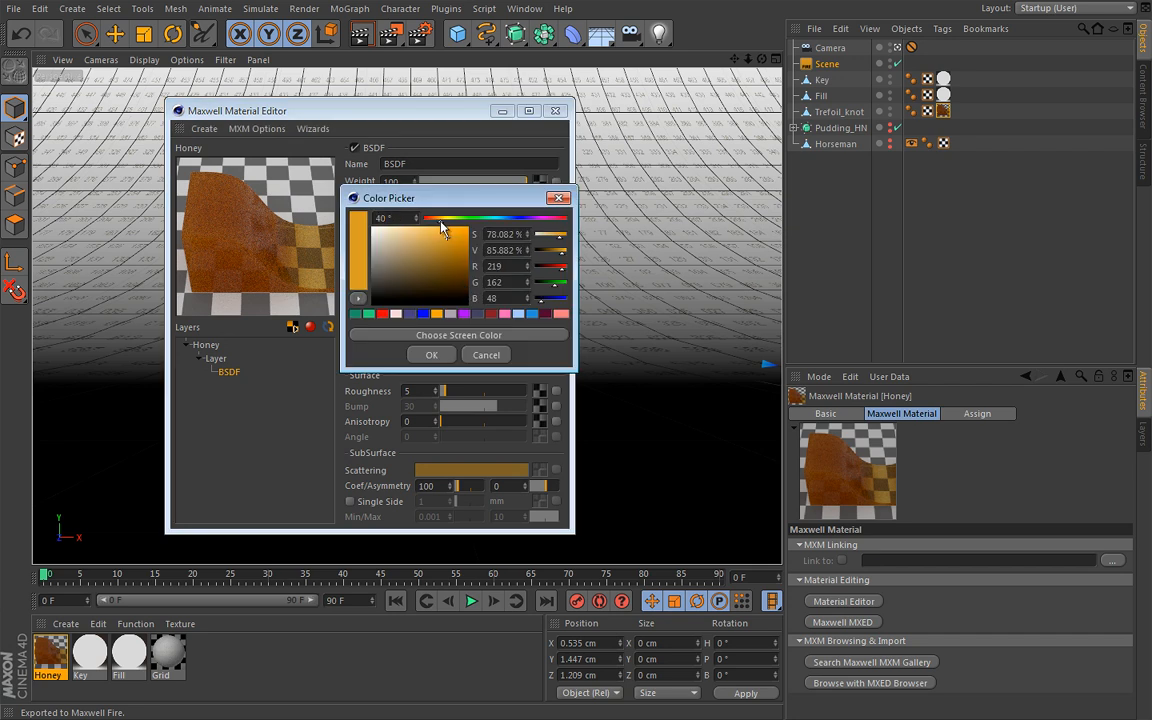
left_click(466, 228)
left_click(430, 356)
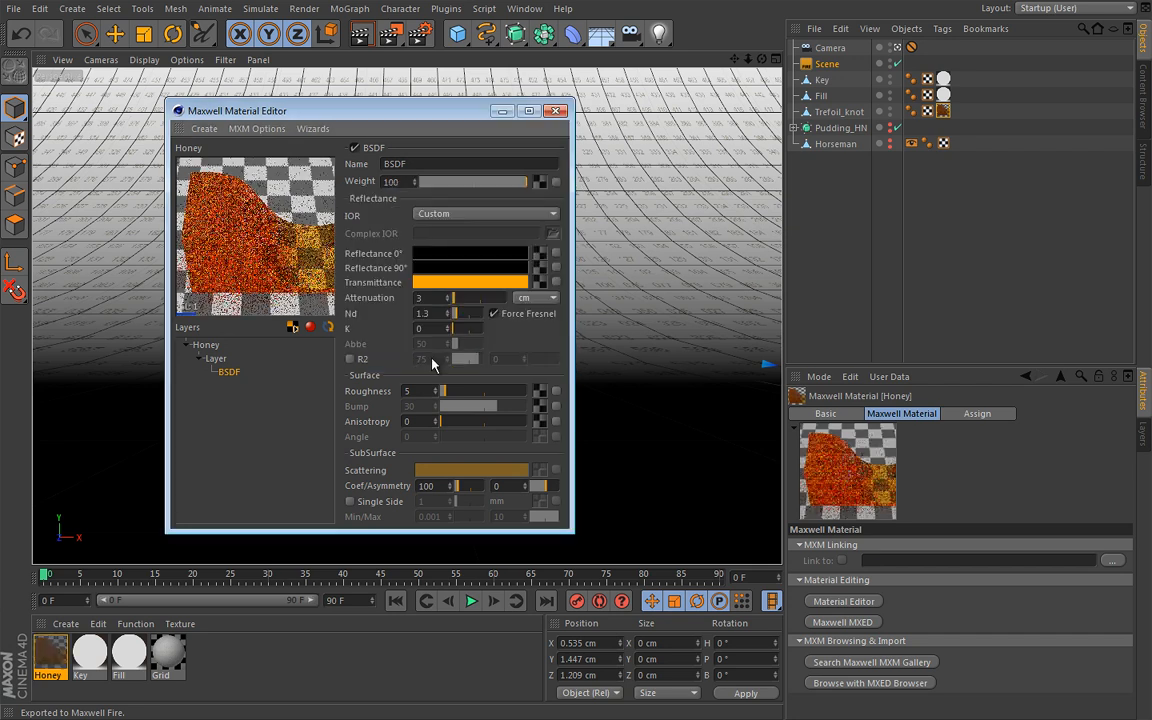
left_click(485, 286)
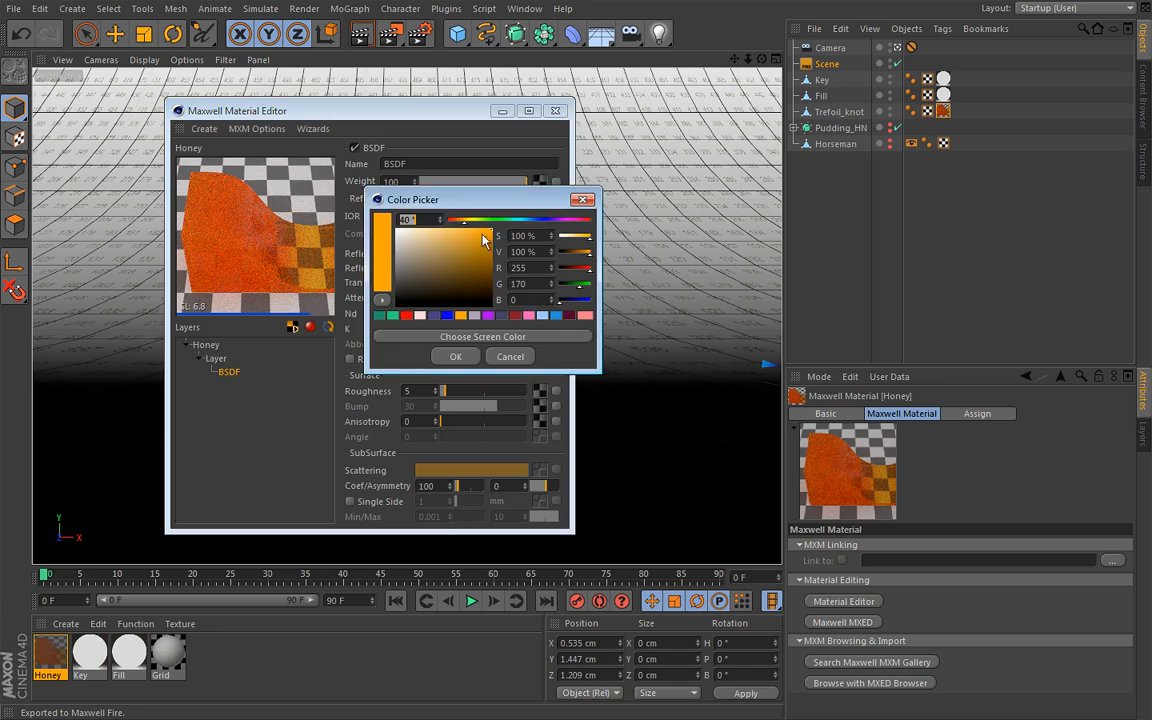
left_click(475, 234)
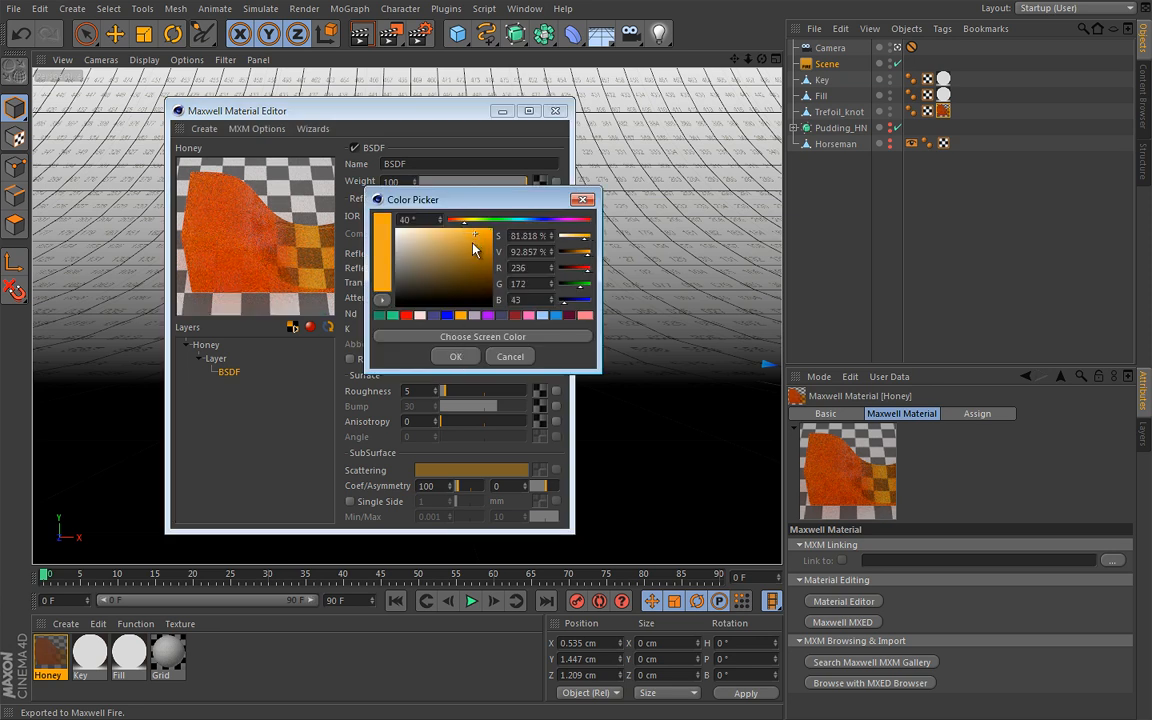
left_click(455, 357)
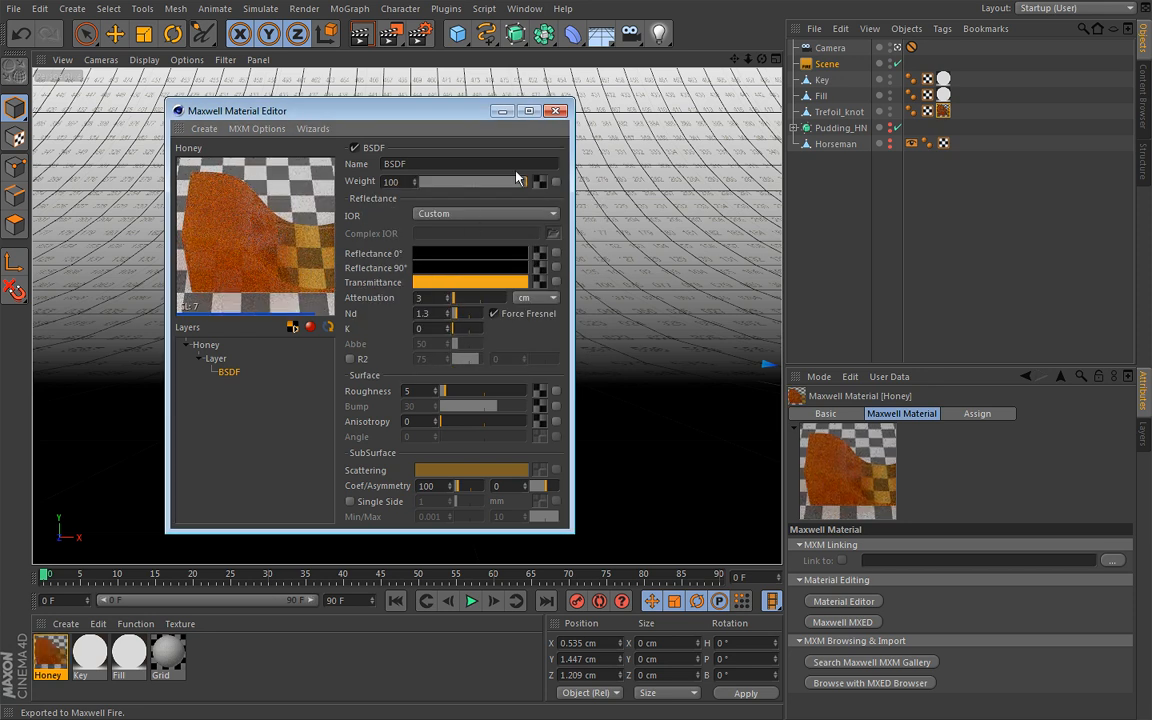
left_click(557, 111)
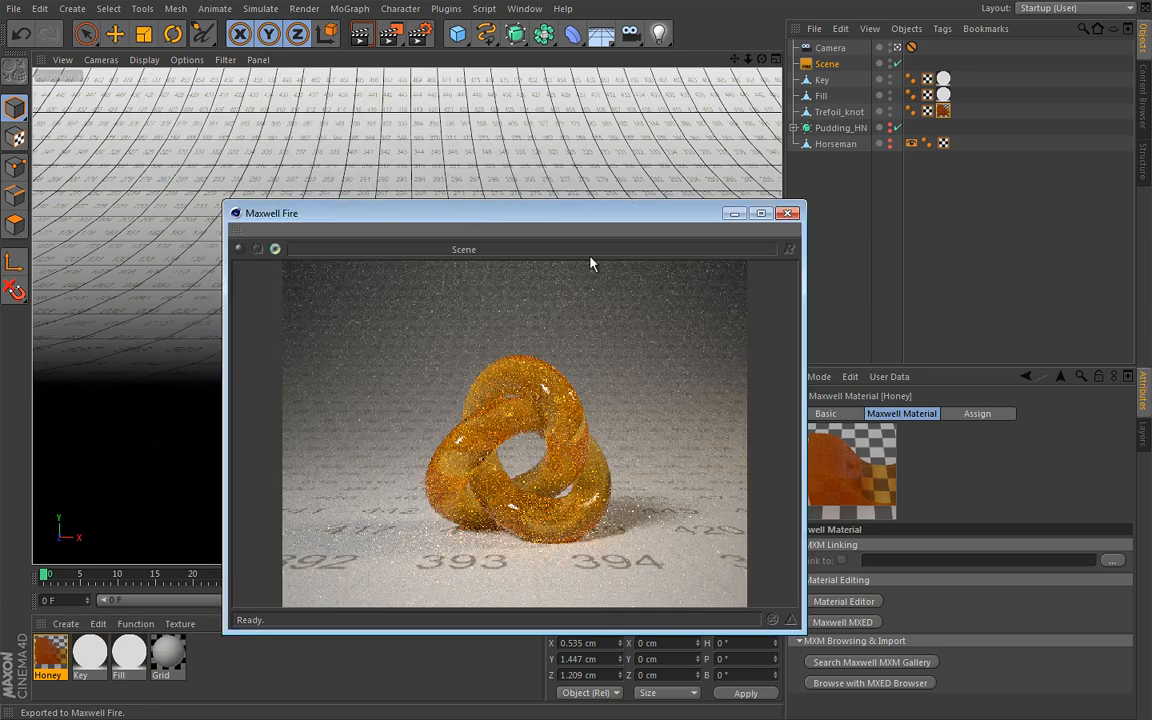
Rerun the Maxwell Fire preview to examine the brighter honey colour on the knot, stopping and closing it when done
left_click(239, 249)
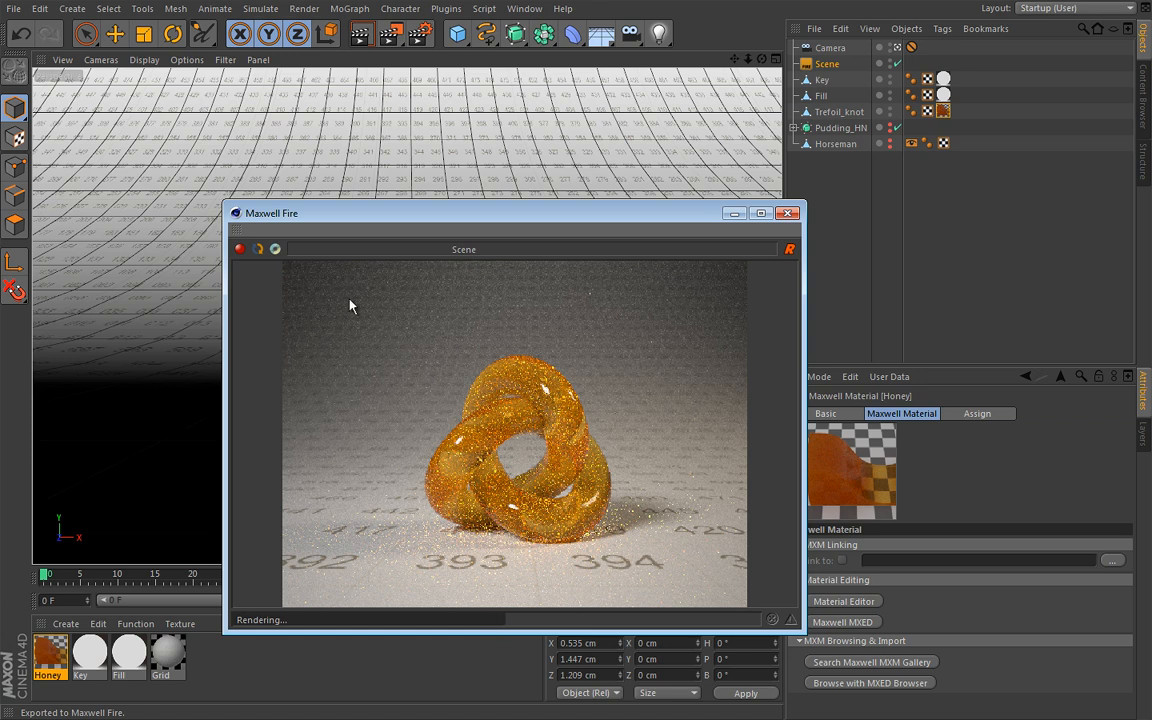
left_click(240, 250)
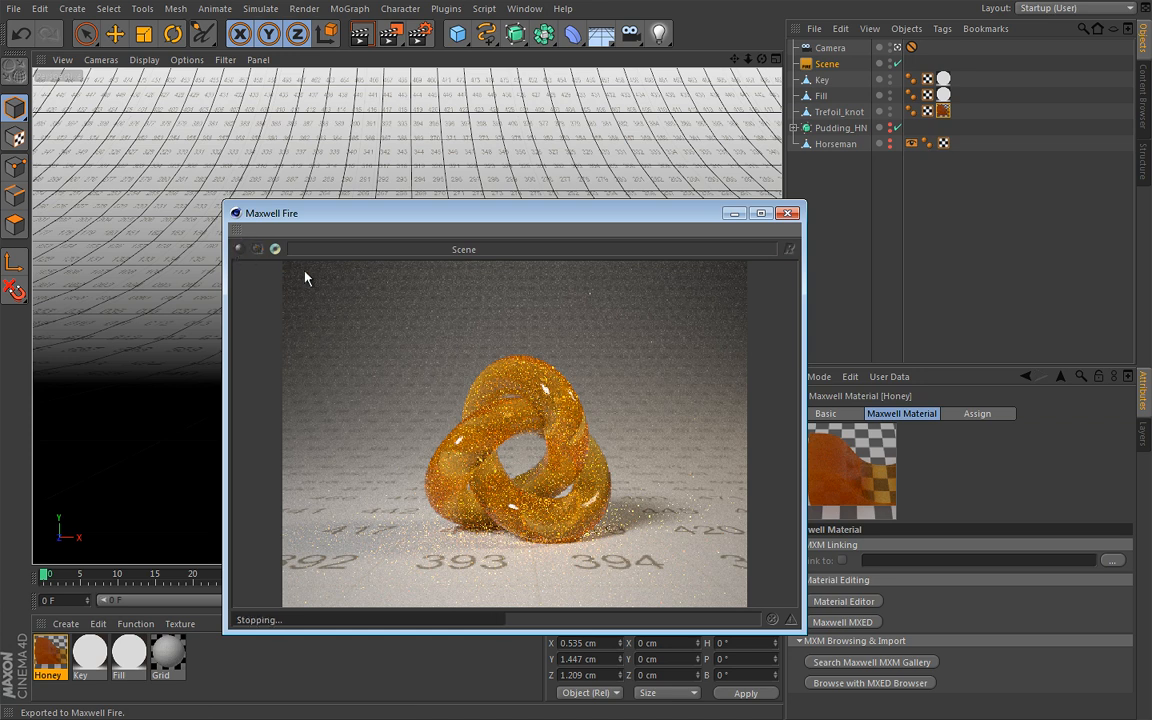
left_click(788, 214)
Render the scene in Maxwell Render from the Scene object and return to Cinema 4D after viewing the finished image
left_click(827, 63)
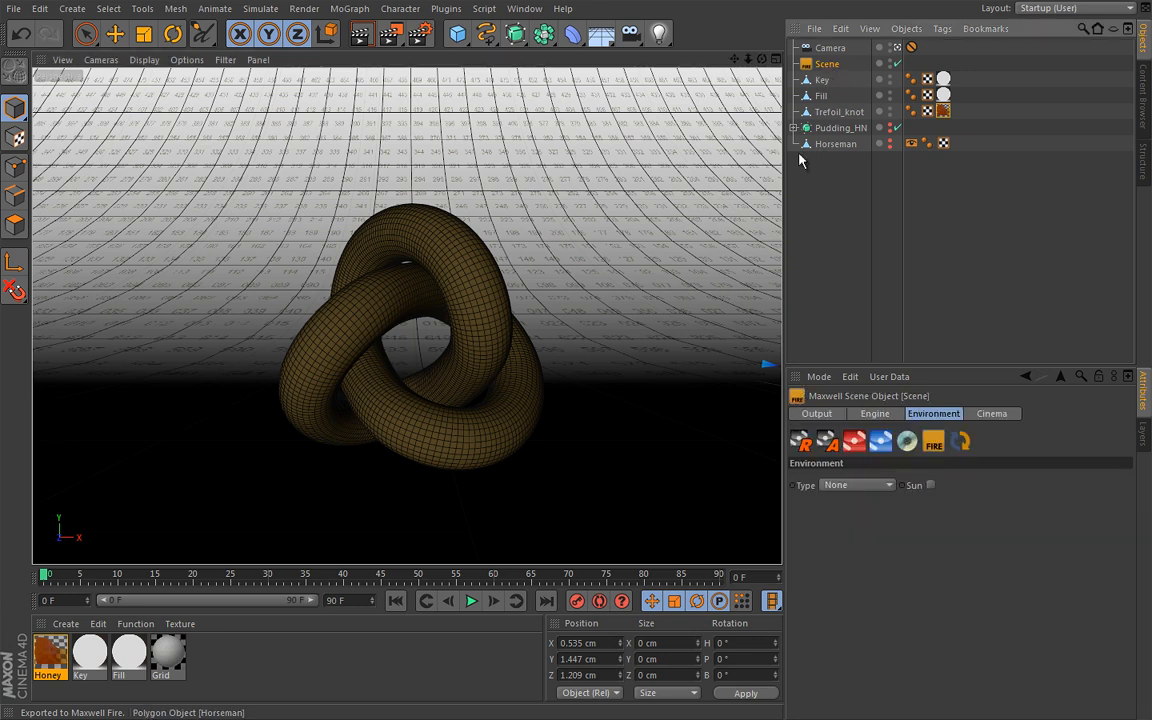
left_click(807, 450)
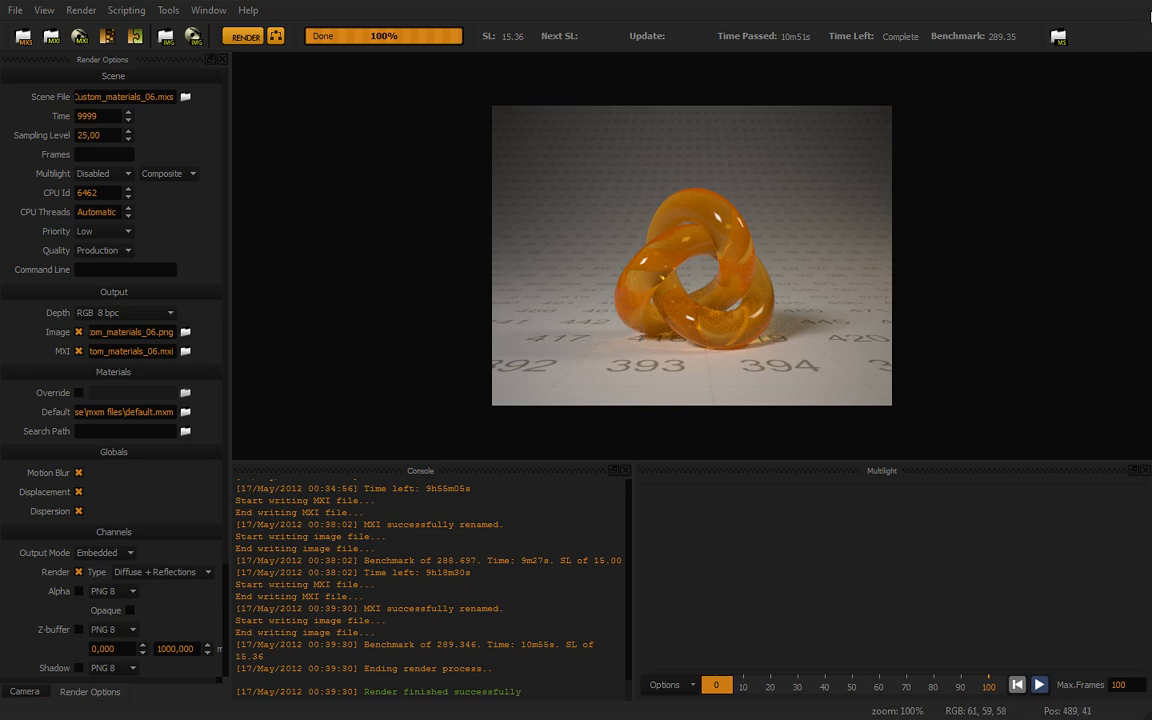
left_click(1140, 3)
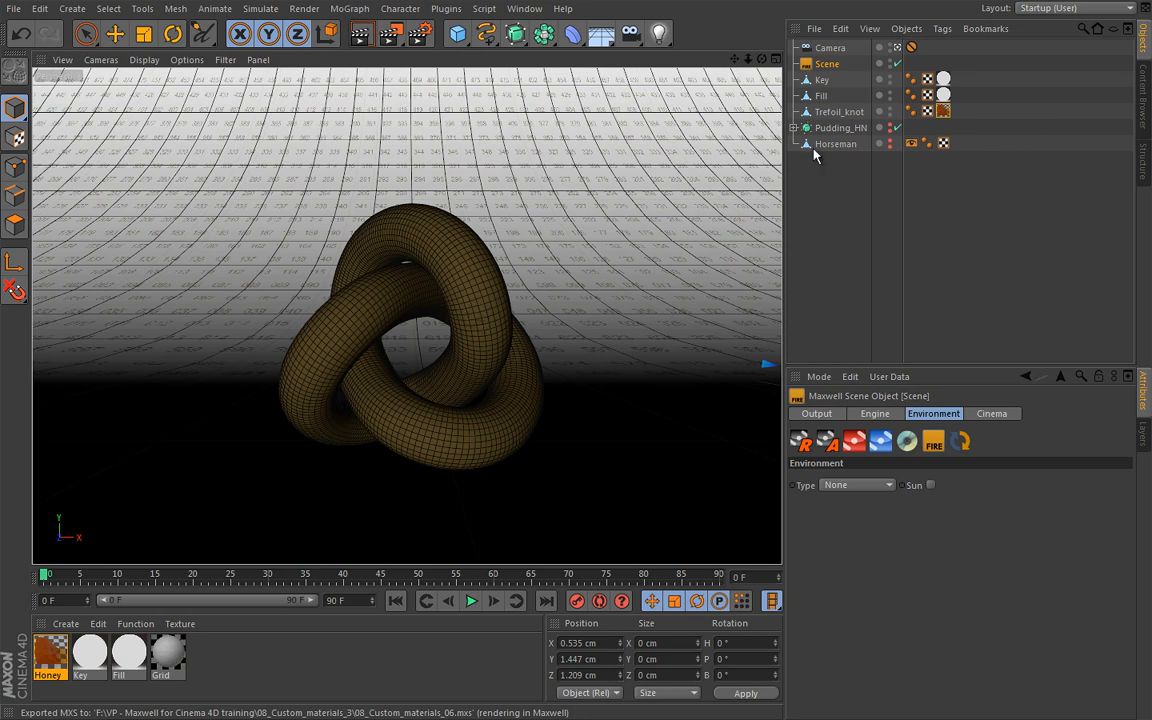
Hide the Trefoil_knot and show the Pudding_HN object in its place
left_click(889, 110)
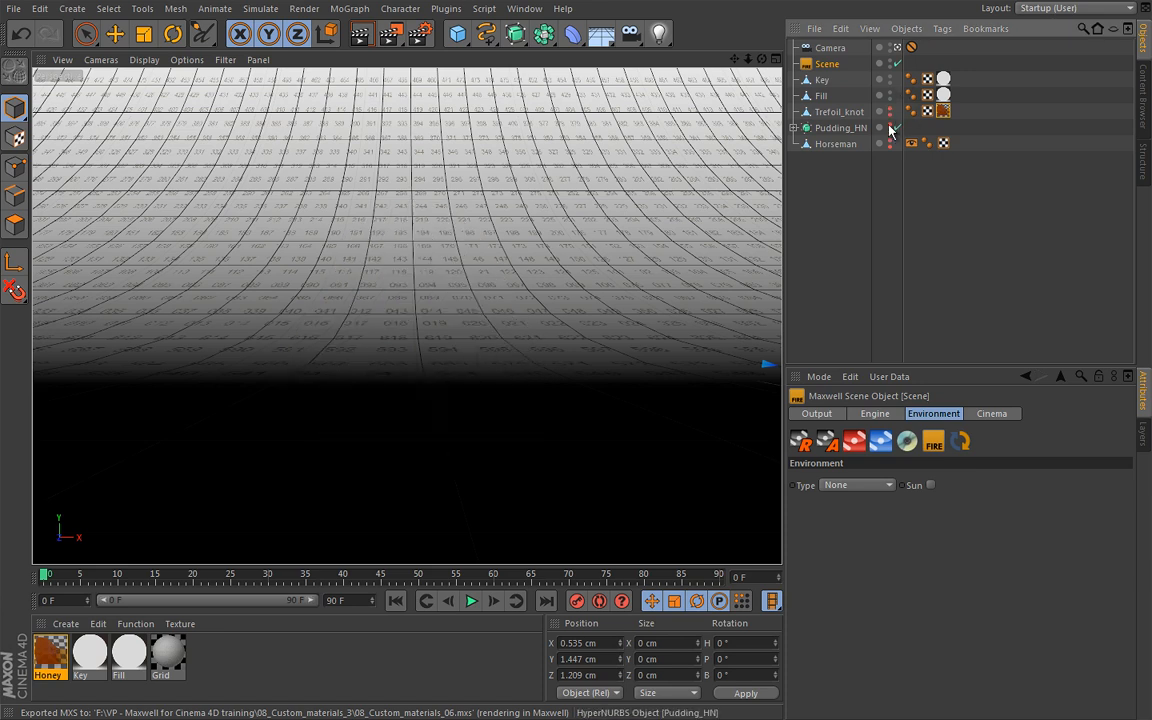
left_click(889, 126)
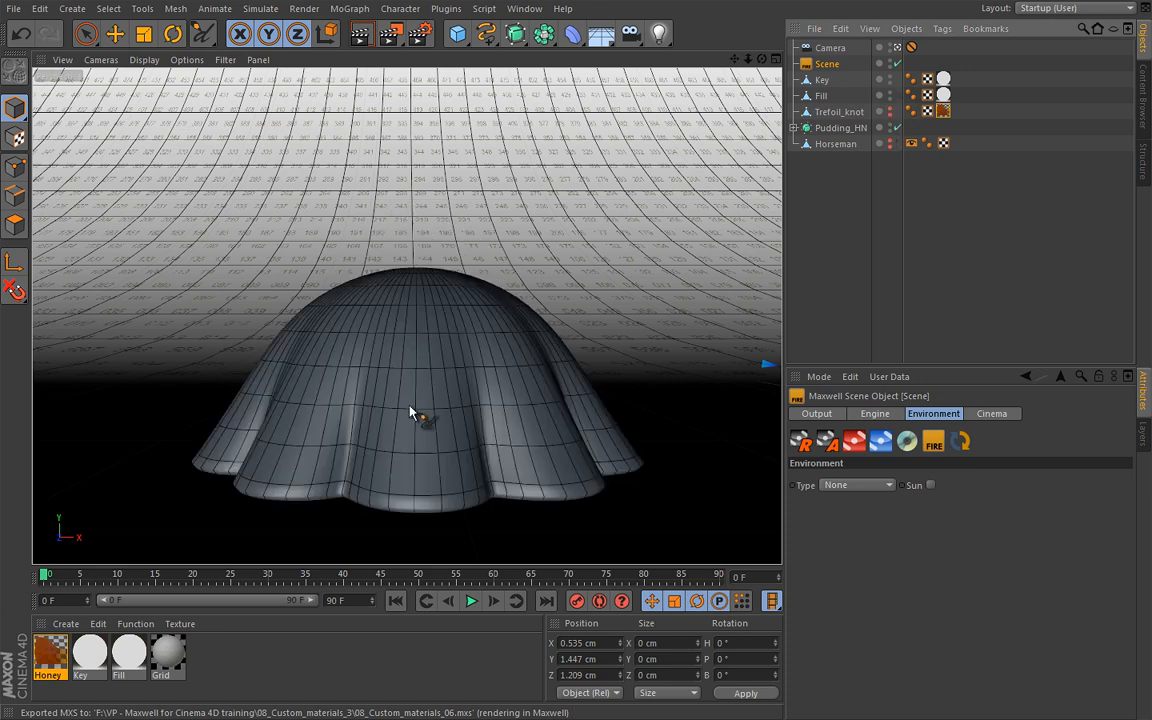
Create a new Maxwell material and copy its black transmittance colour to the 0° and 90° reflectance colours
double_click(50, 655)
left_click(206, 128)
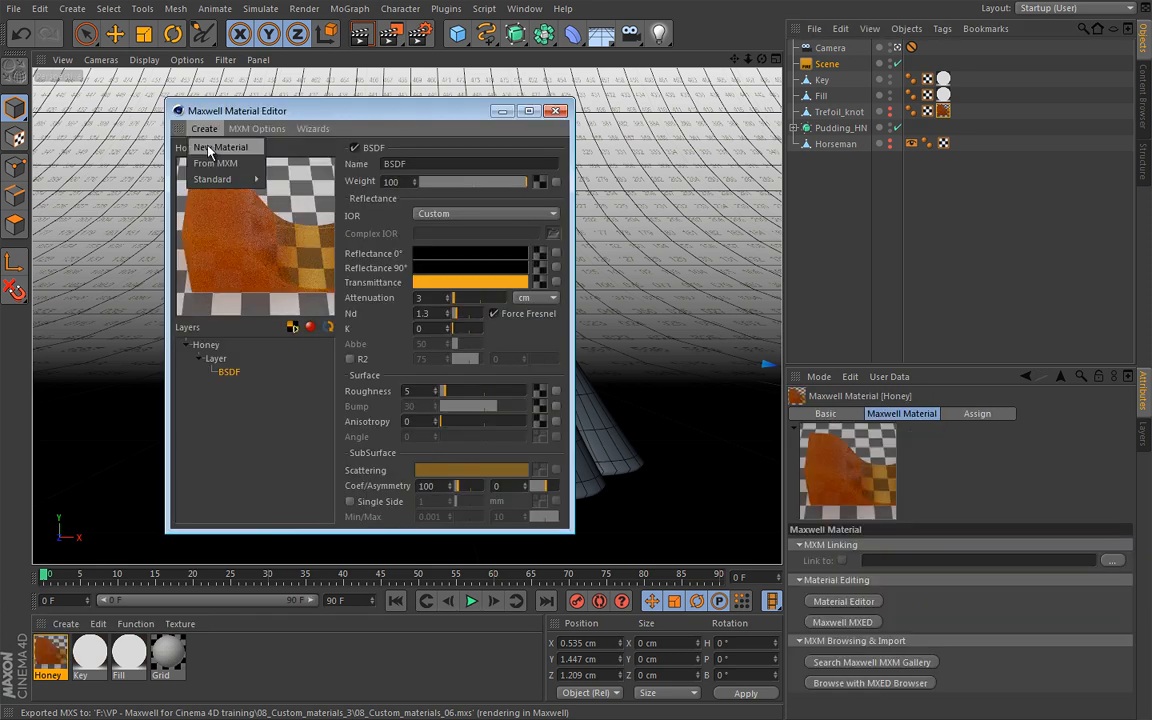
left_click(215, 145)
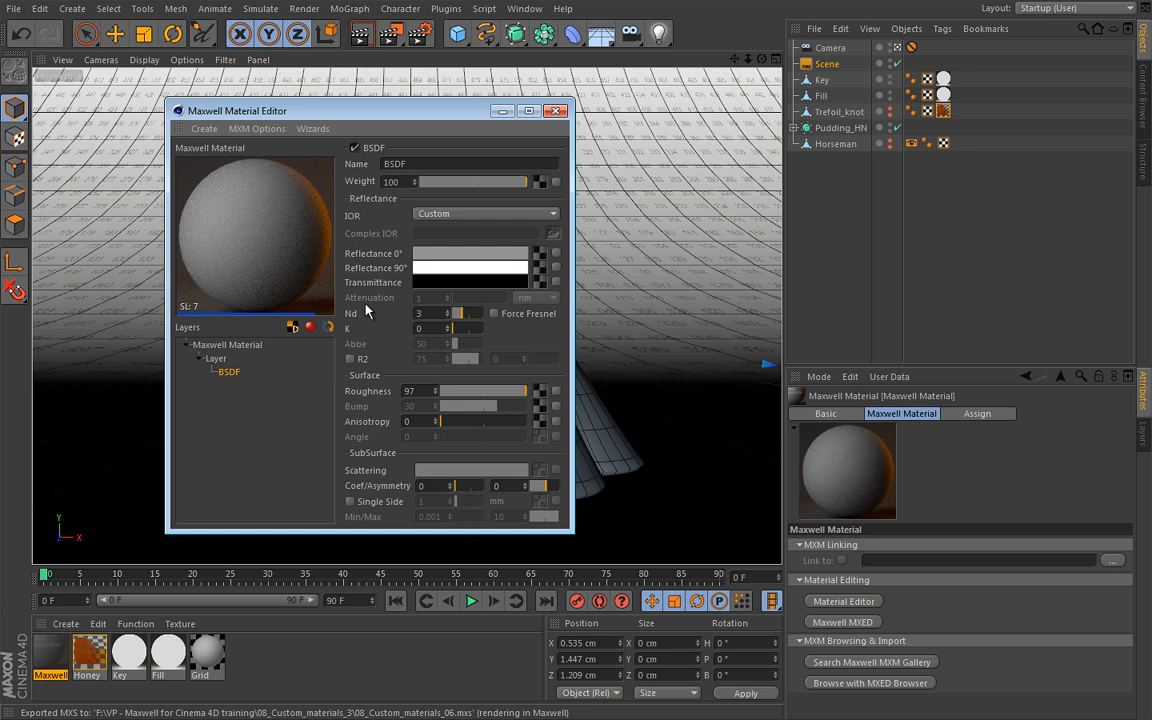
left_click_drag(452, 281, 462, 254)
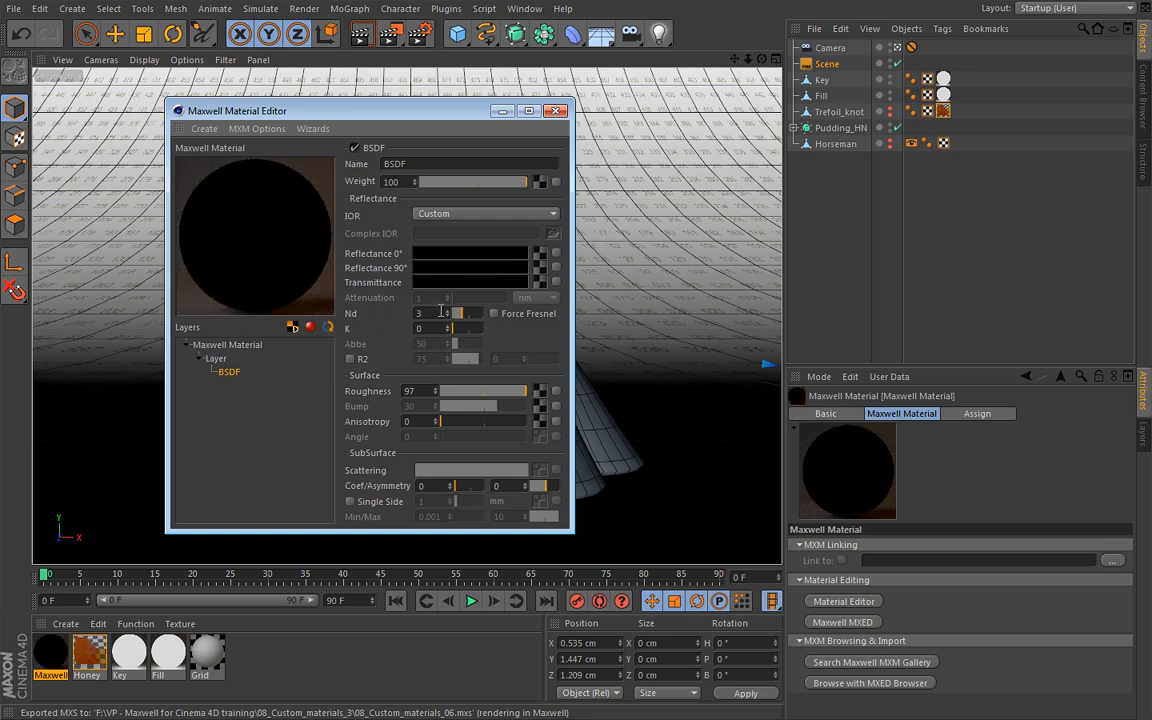
Set the new material's BSDF roughness to 0 and its Nd to 1.25
left_click_drag(494, 395, 410, 394)
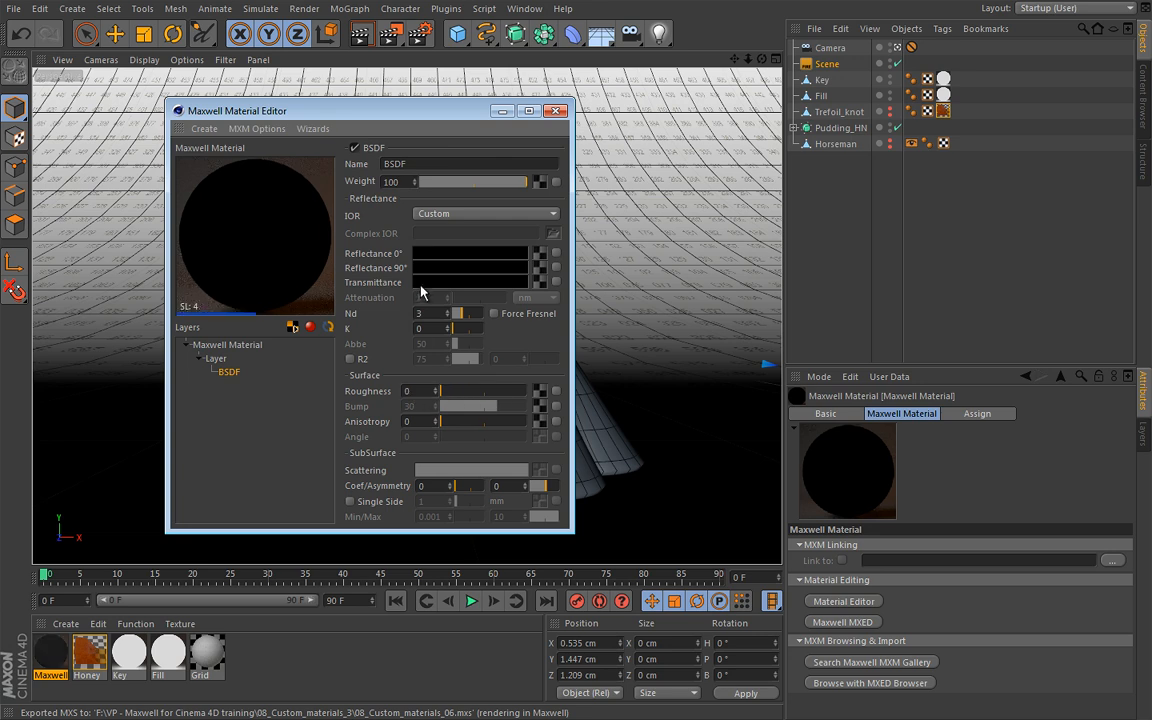
left_click_drag(440, 313, 382, 313)
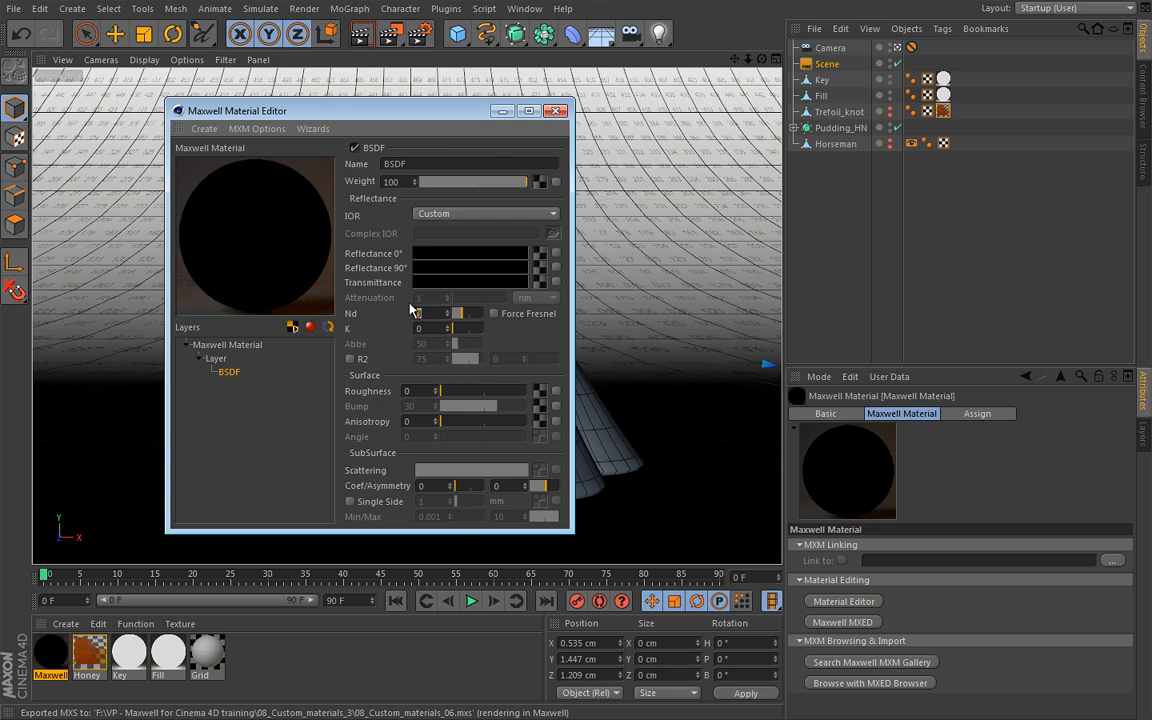
type("1,25")
key("Return")
Set the new BSDF's transmittance colour to pink, RGB 255, 107, 191
left_click(470, 253)
left_click(530, 317)
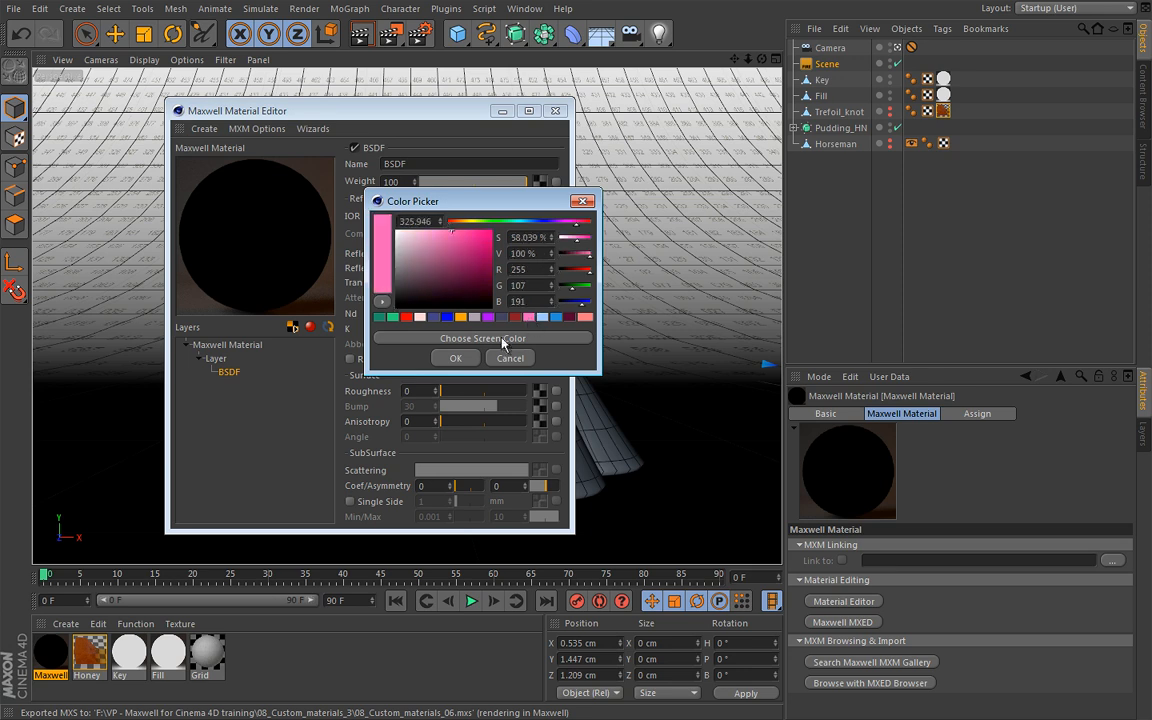
left_click(469, 360)
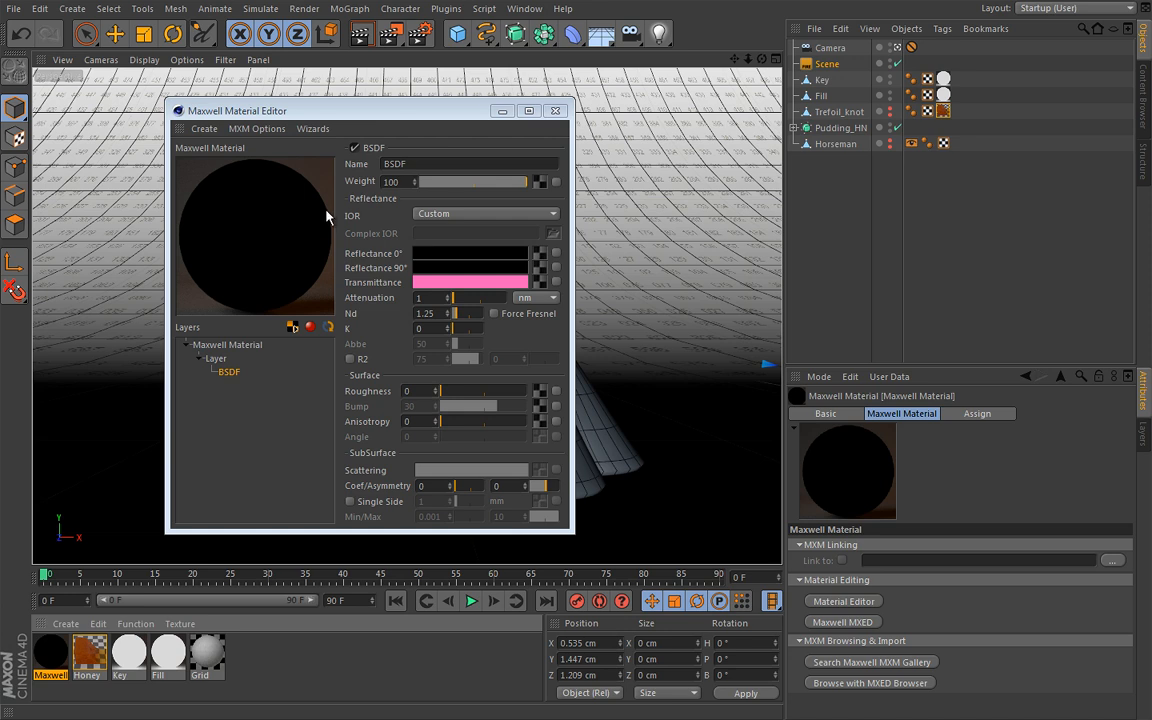
Set the new BSDF's attenuation distance to 5 mm
left_click(549, 300)
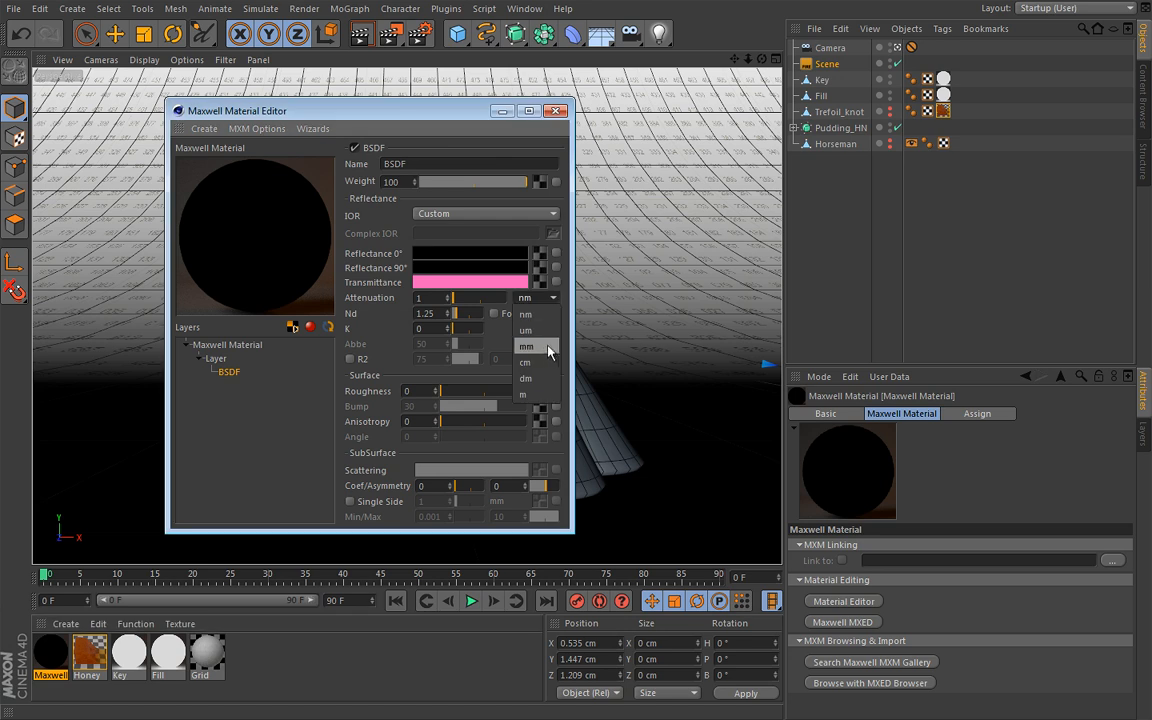
left_click(529, 348)
left_click_drag(448, 300, 306, 318)
type("5")
key("Return")
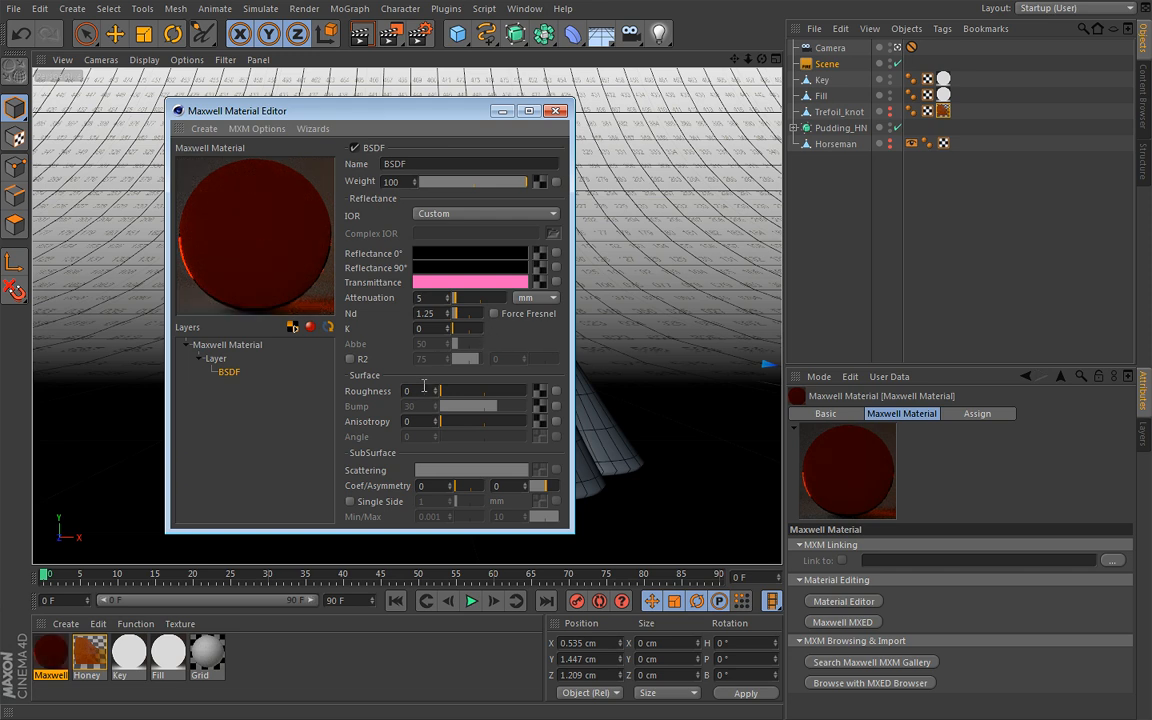
Set the new BSDF's surface roughness to 10
left_click_drag(419, 390, 380, 316)
type("1")
key("Return")
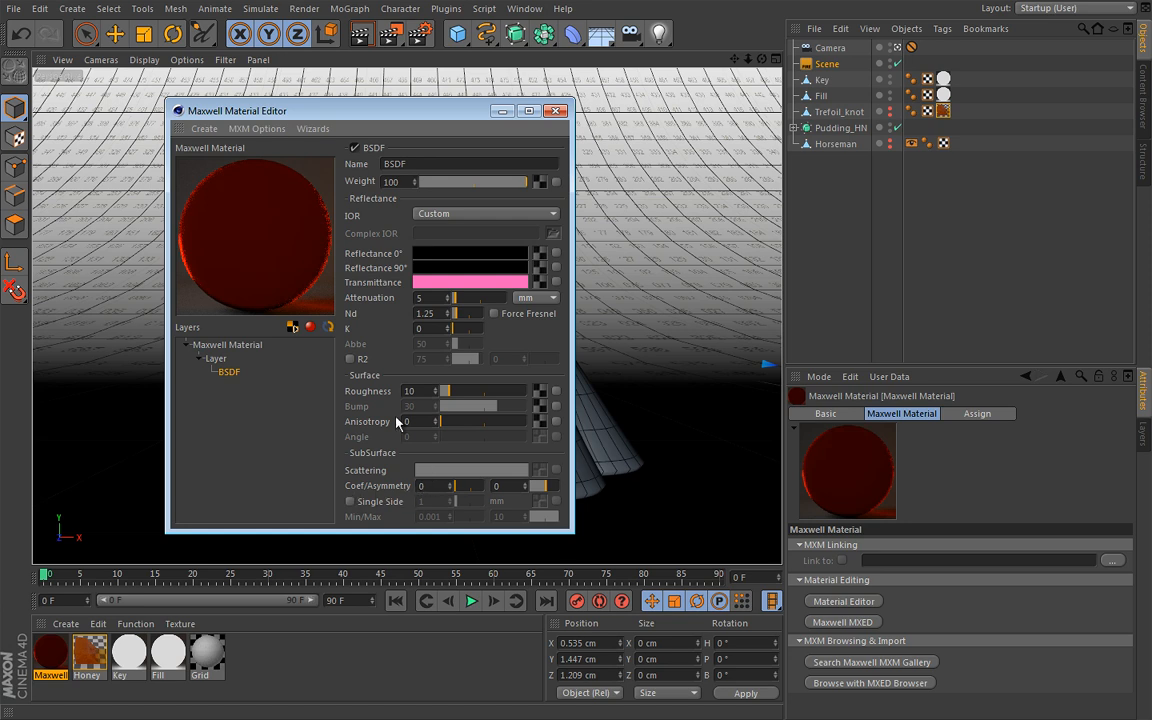
Switch the new material's preview scene to sss and return to its BSDF settings
left_click(234, 346)
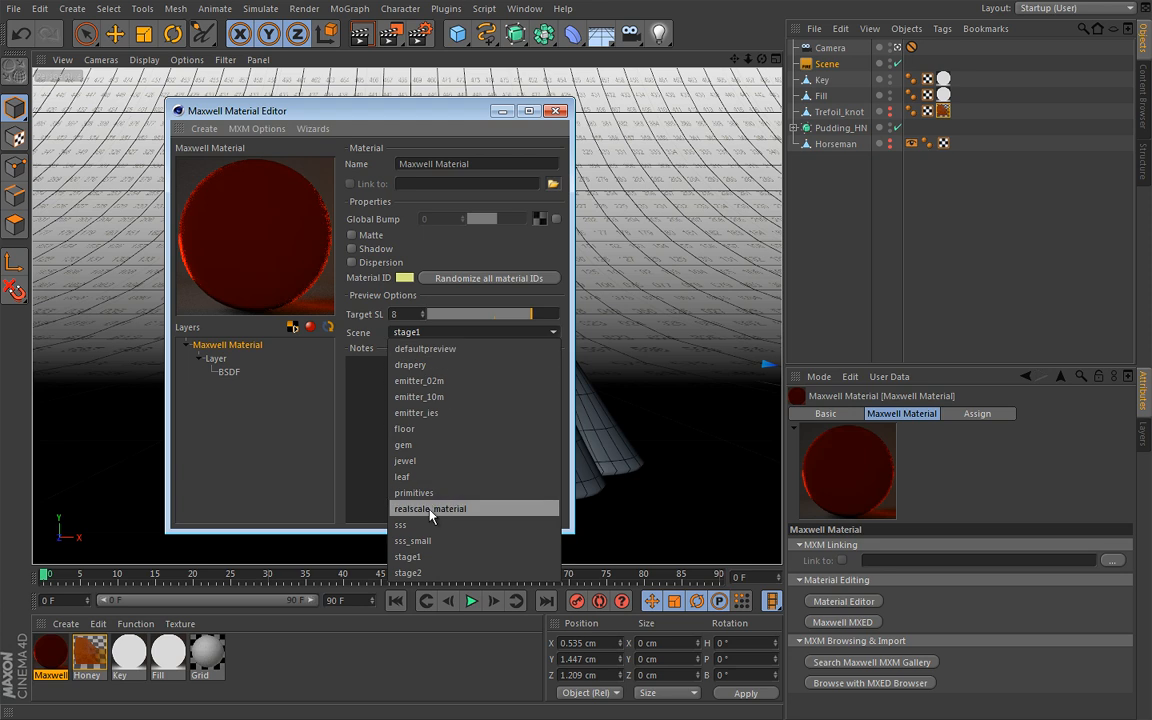
left_click(402, 524)
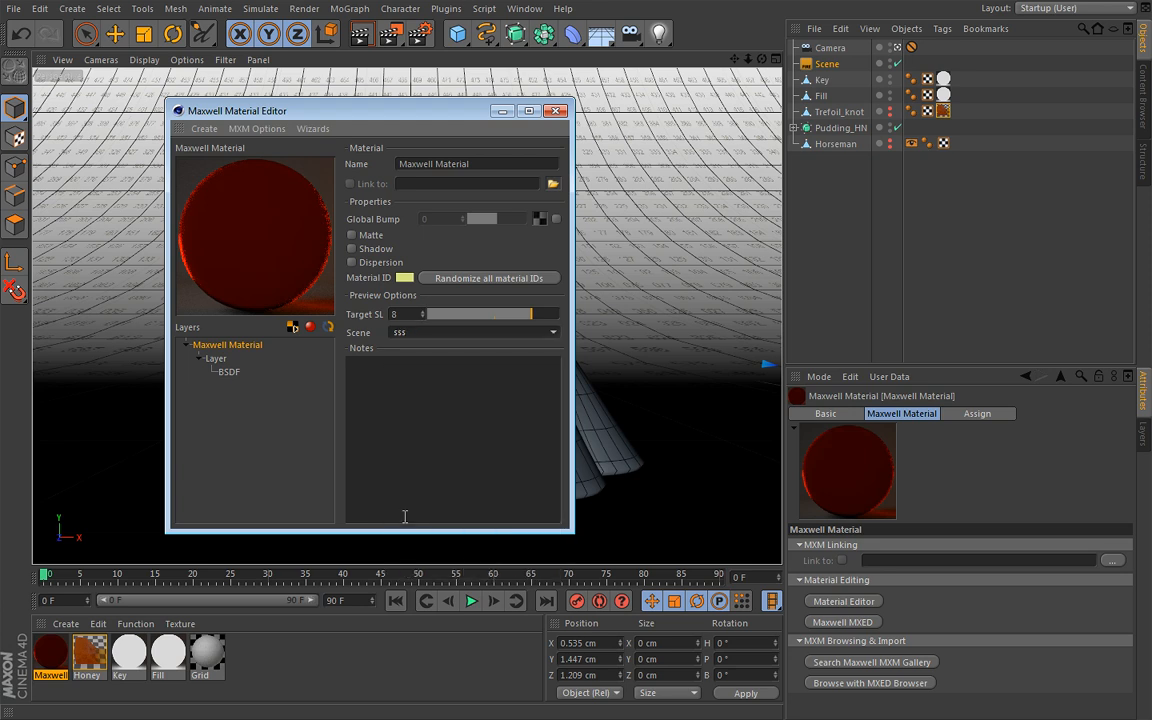
left_click(229, 372)
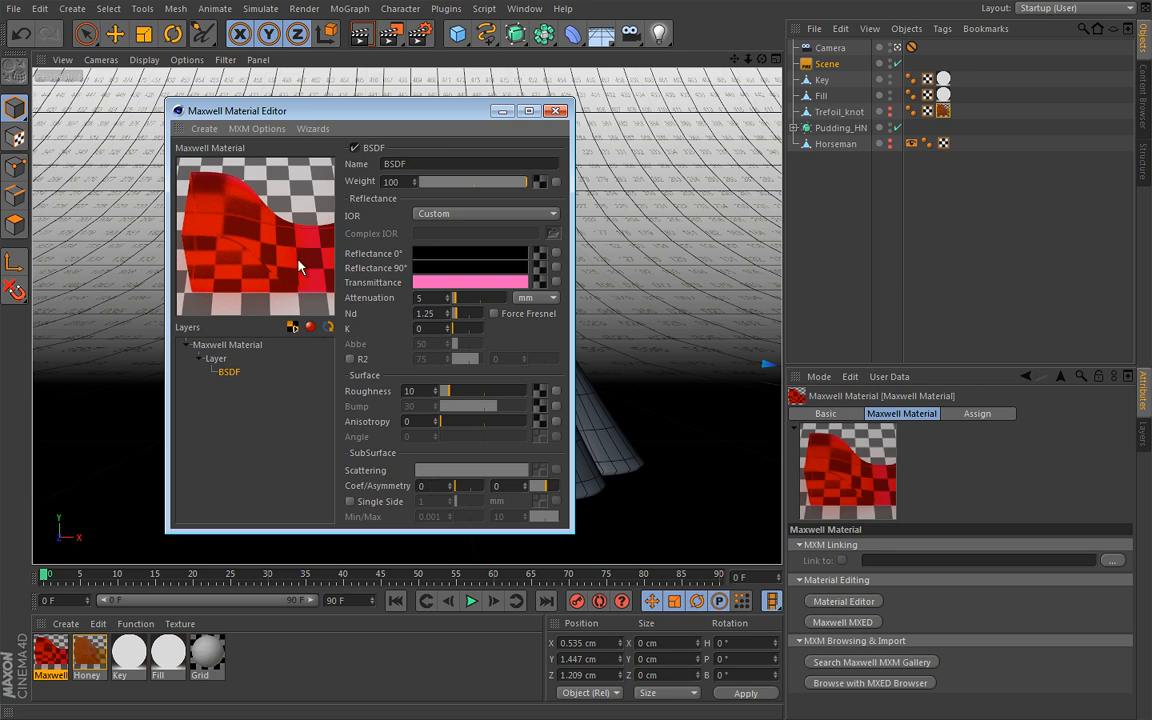
Try subsurface scattering coefficients of 100 and 300 on the pink material's BSDF
left_click(435, 486)
type("100")
key("Return")
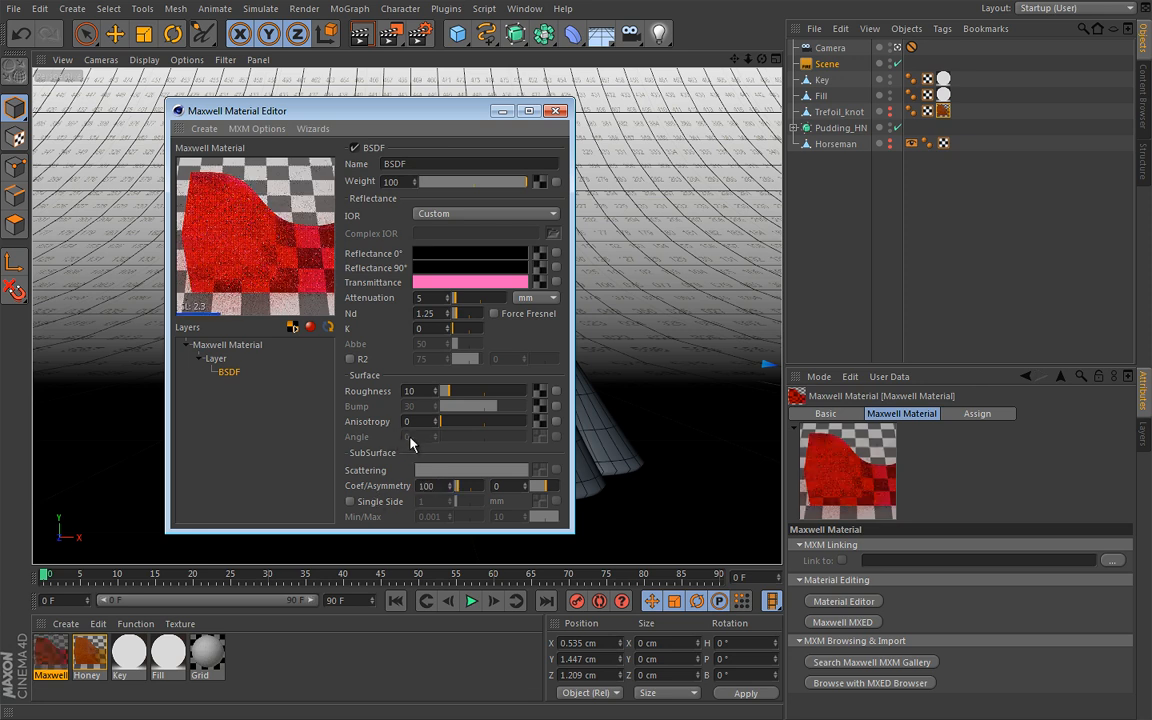
double_click(442, 485)
type("300")
key("Return")
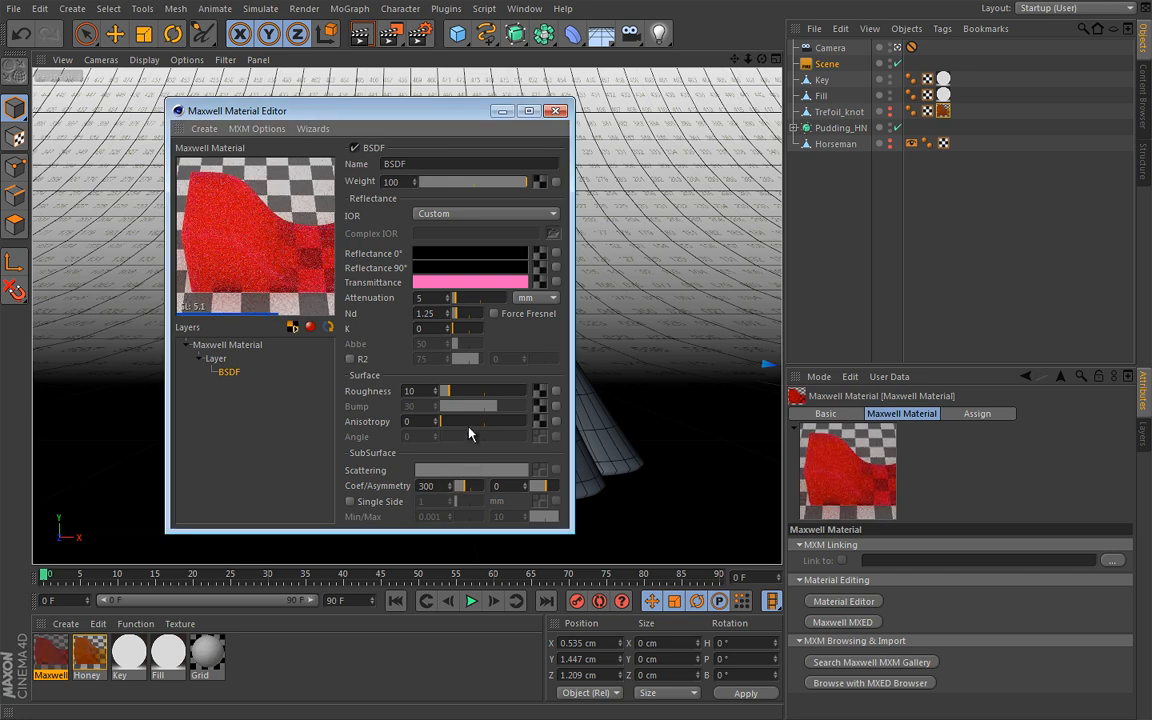
Try a subsurface scattering coefficient of 500 on the pink material's BSDF, and settle on 750
double_click(428, 485)
type("5")
key("Return")
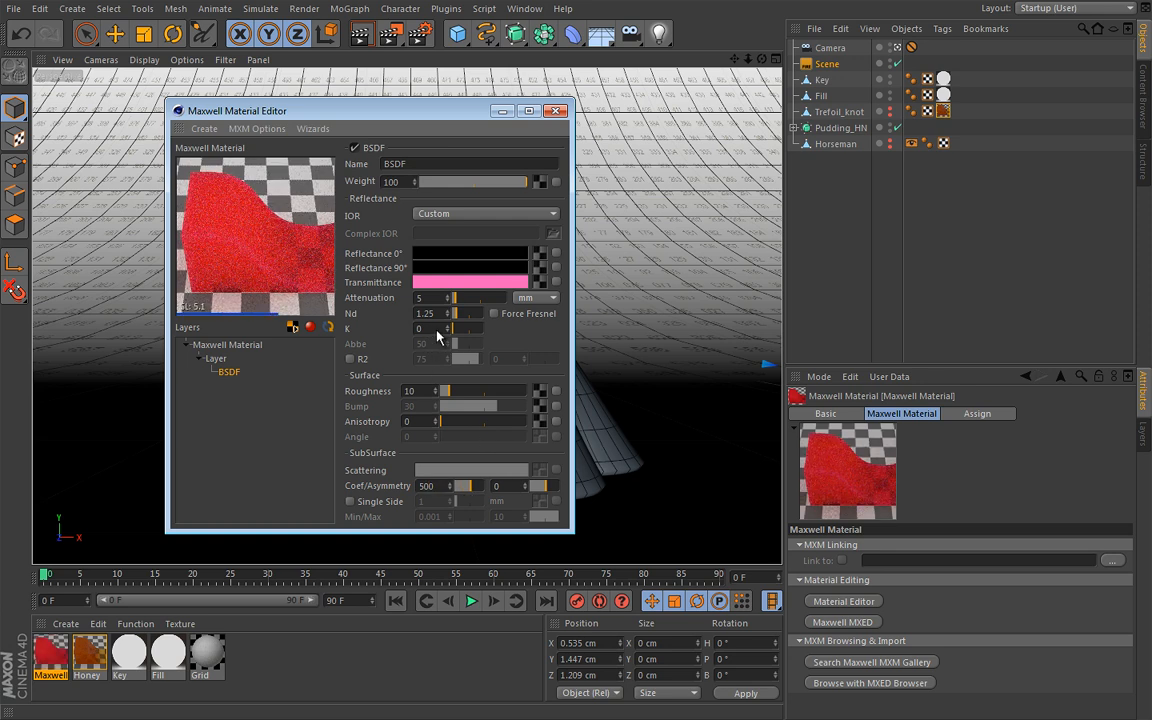
double_click(441, 485)
type("750")
key("Return")
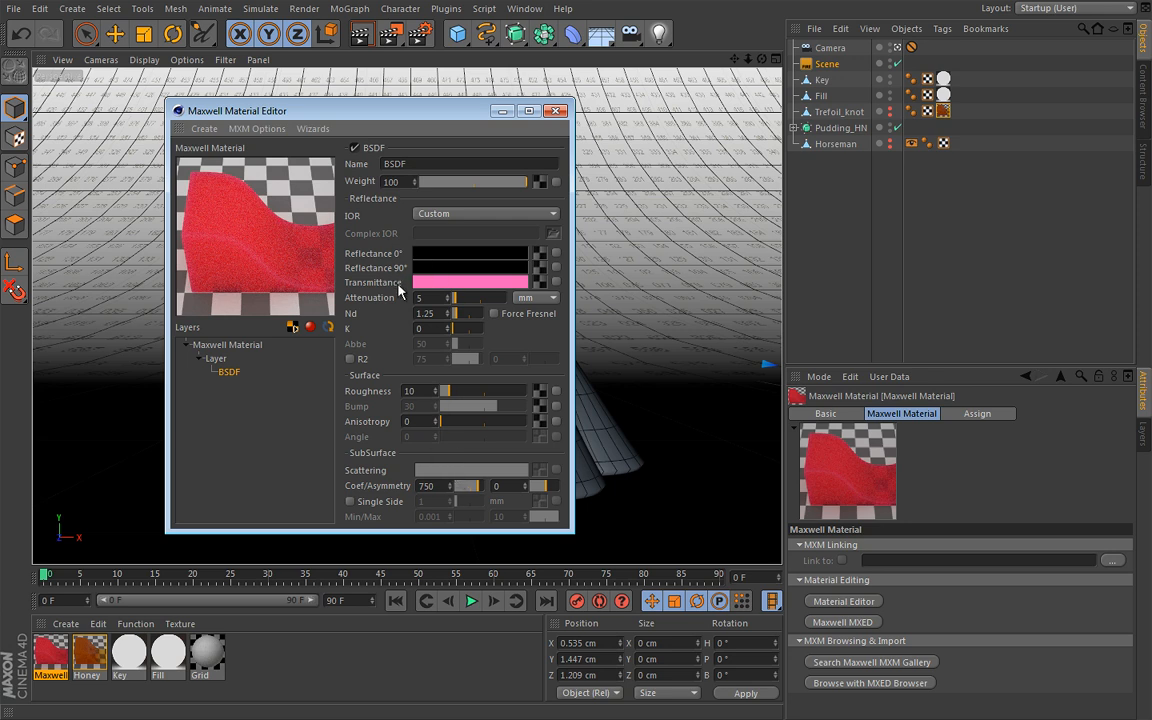
Set the pink BSDF's scattering colour to the light blue swatch, RGB 164, 202, 255
left_click(437, 471)
left_click_drag(443, 392, 658, 254)
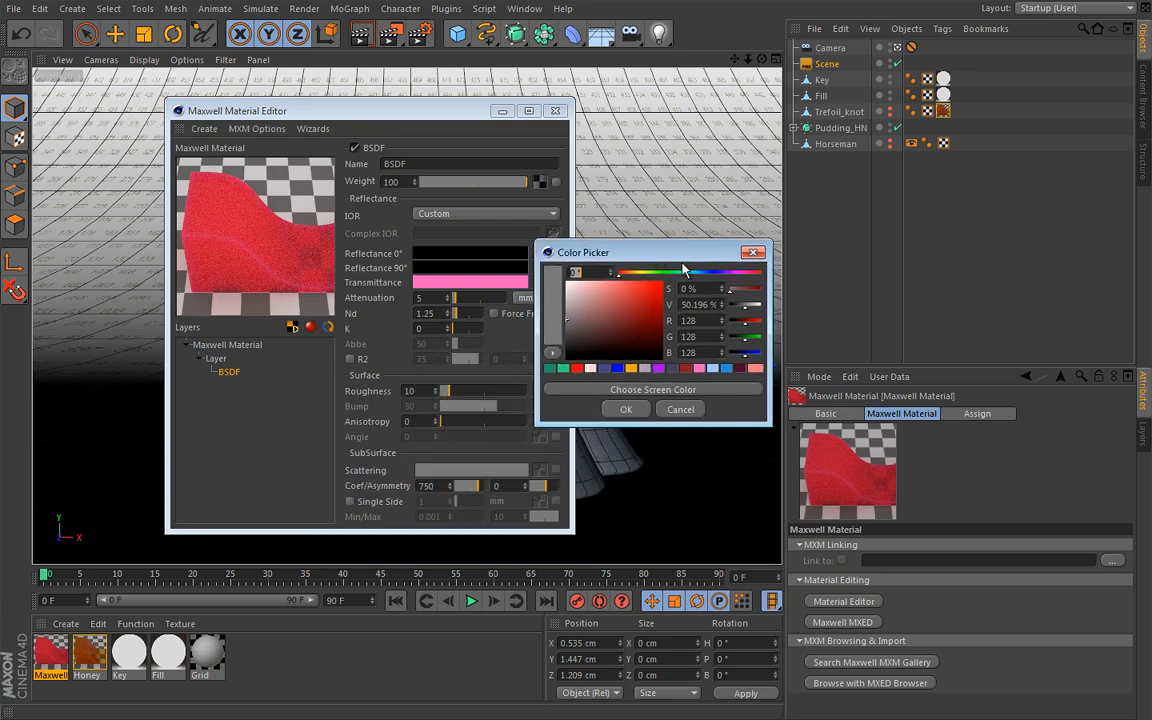
left_click(713, 368)
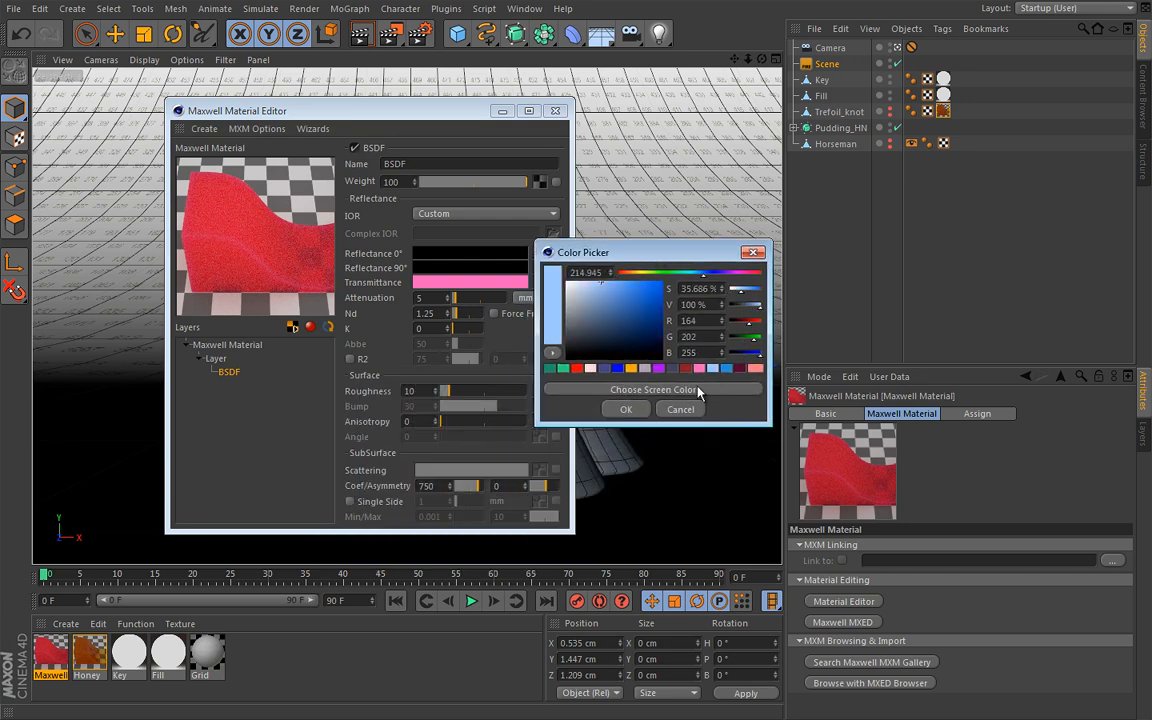
left_click(627, 409)
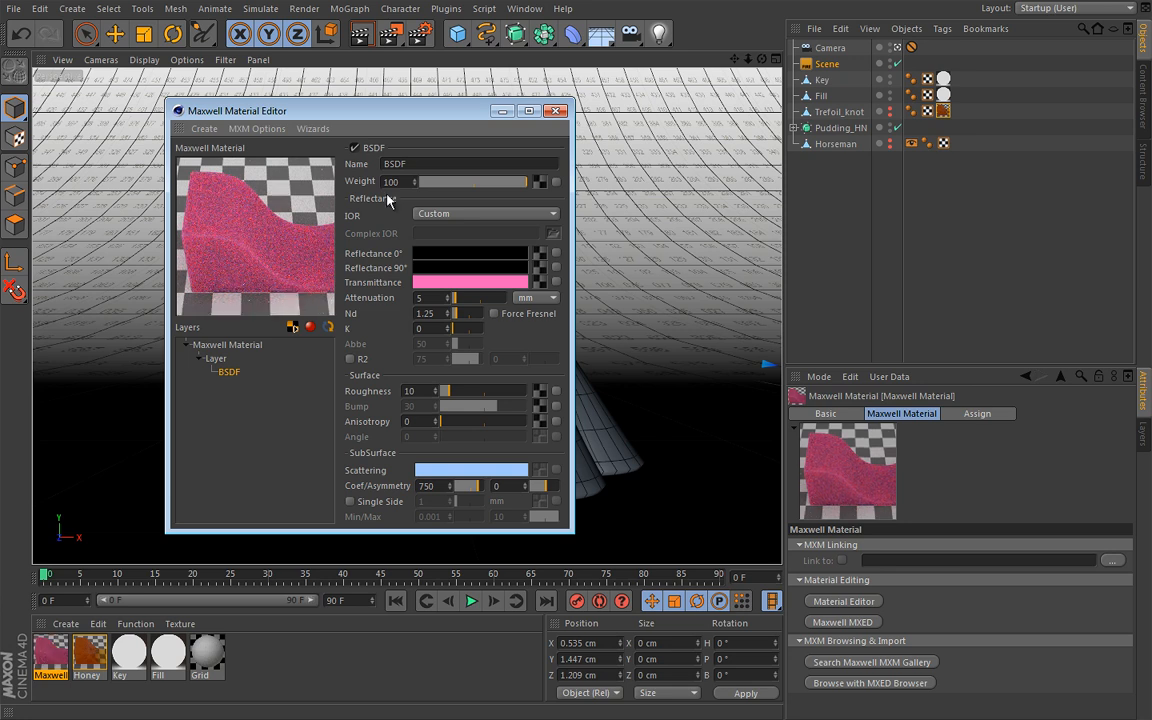
Assign the pink material to Pudding_HN and preview the re-exported scene in Maxwell Fire
left_click(501, 109)
left_click_drag(48, 660, 851, 131)
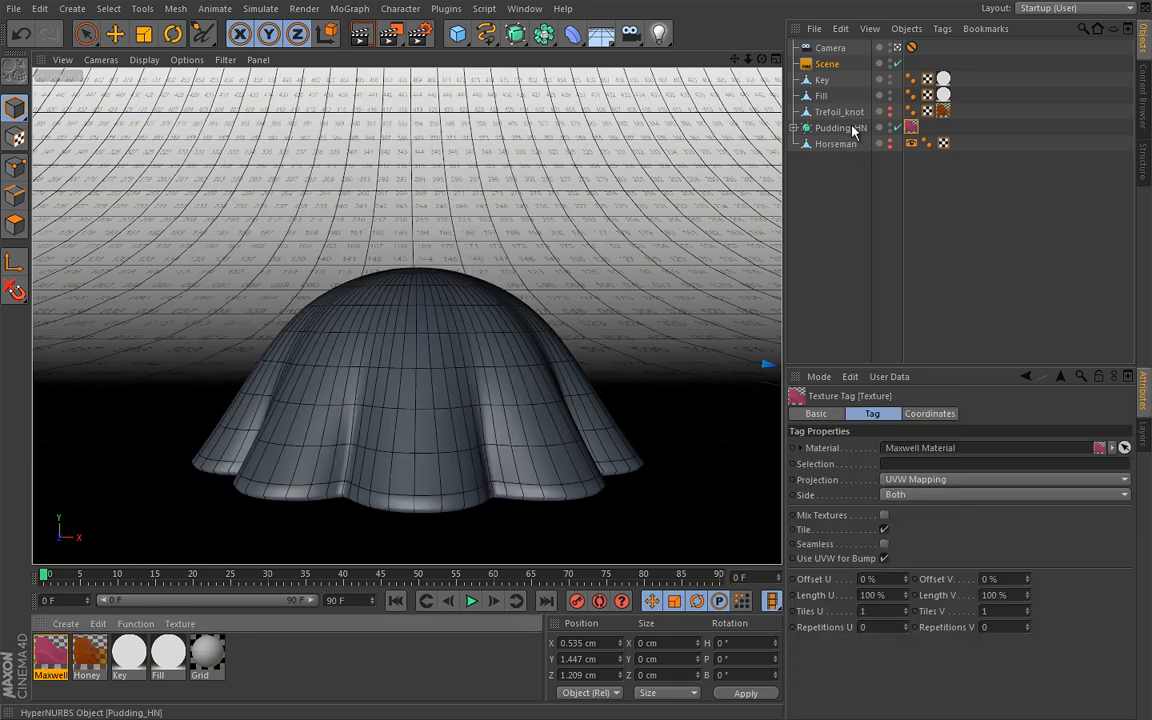
left_click(826, 64)
key("alt+Tab")
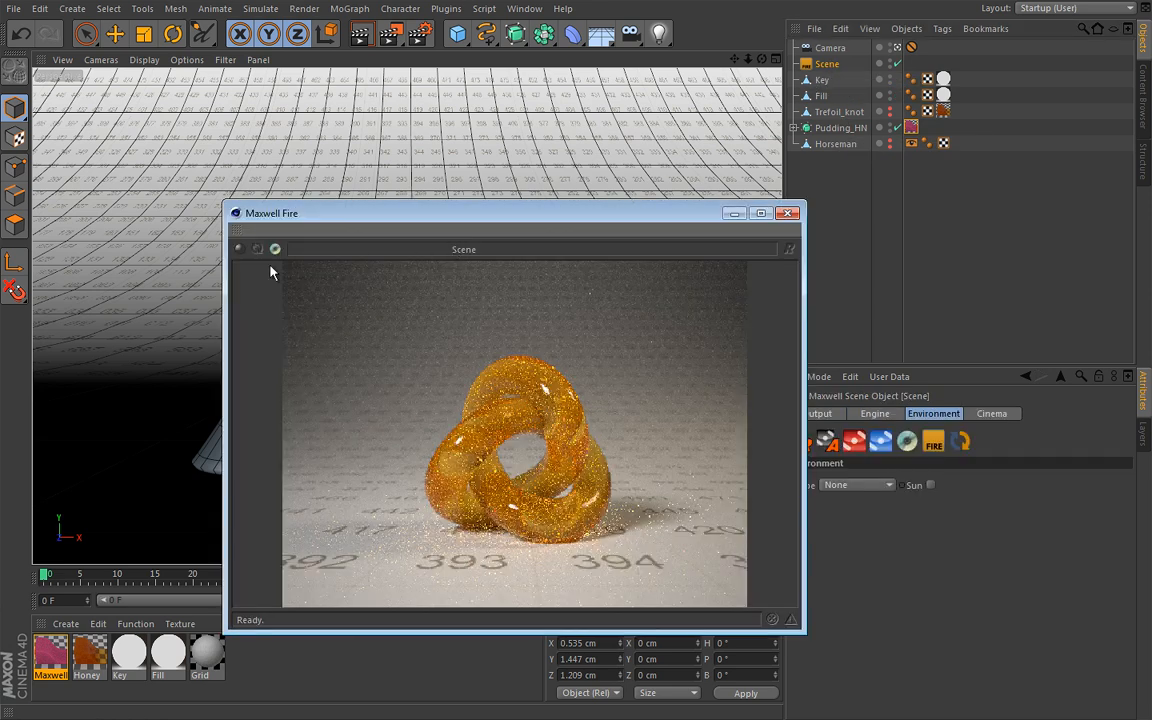
left_click(240, 249)
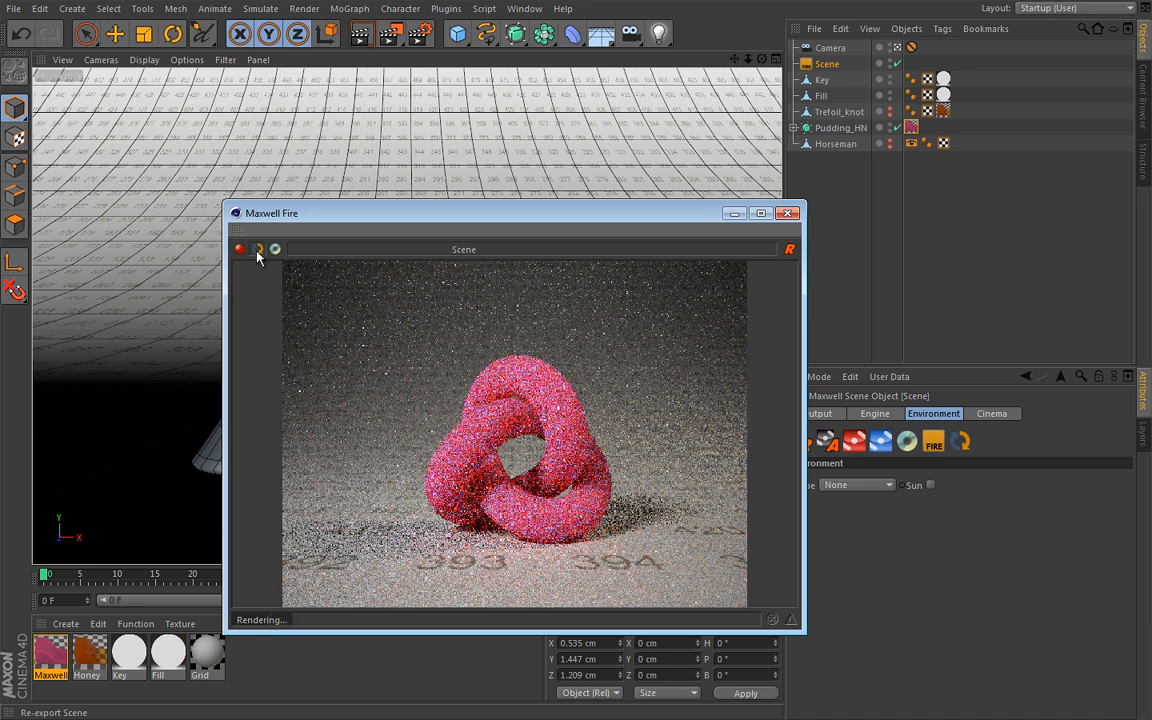
left_click(258, 254)
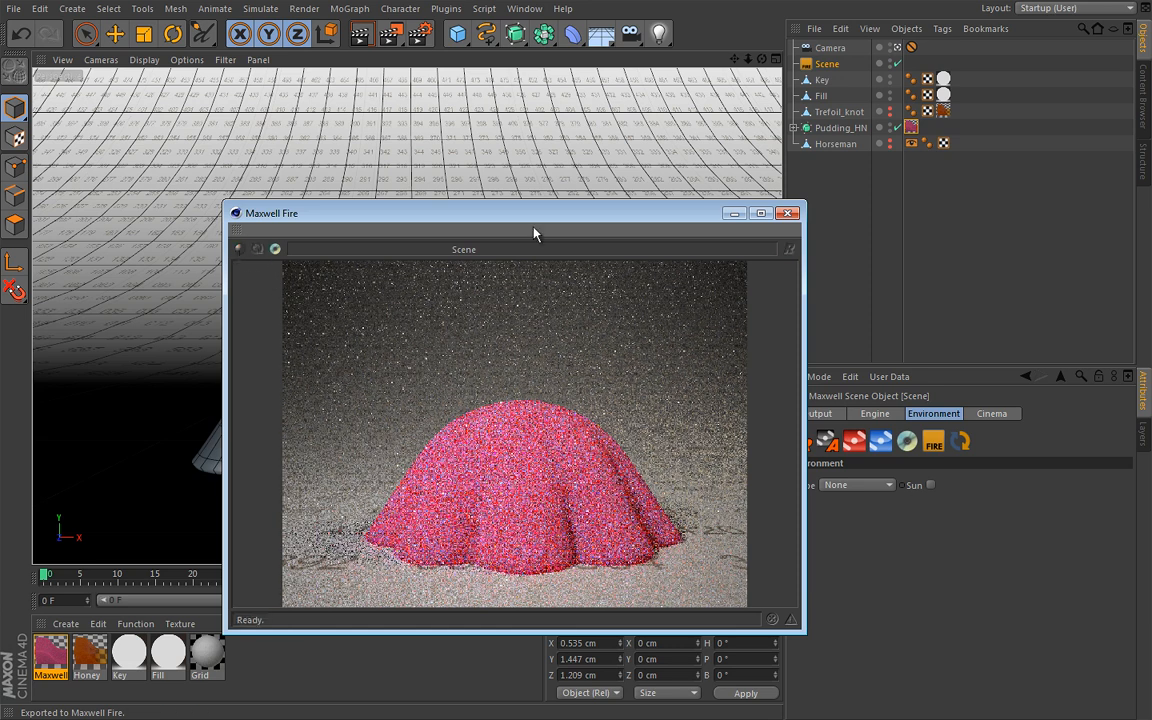
left_click(788, 213)
double_click(47, 660)
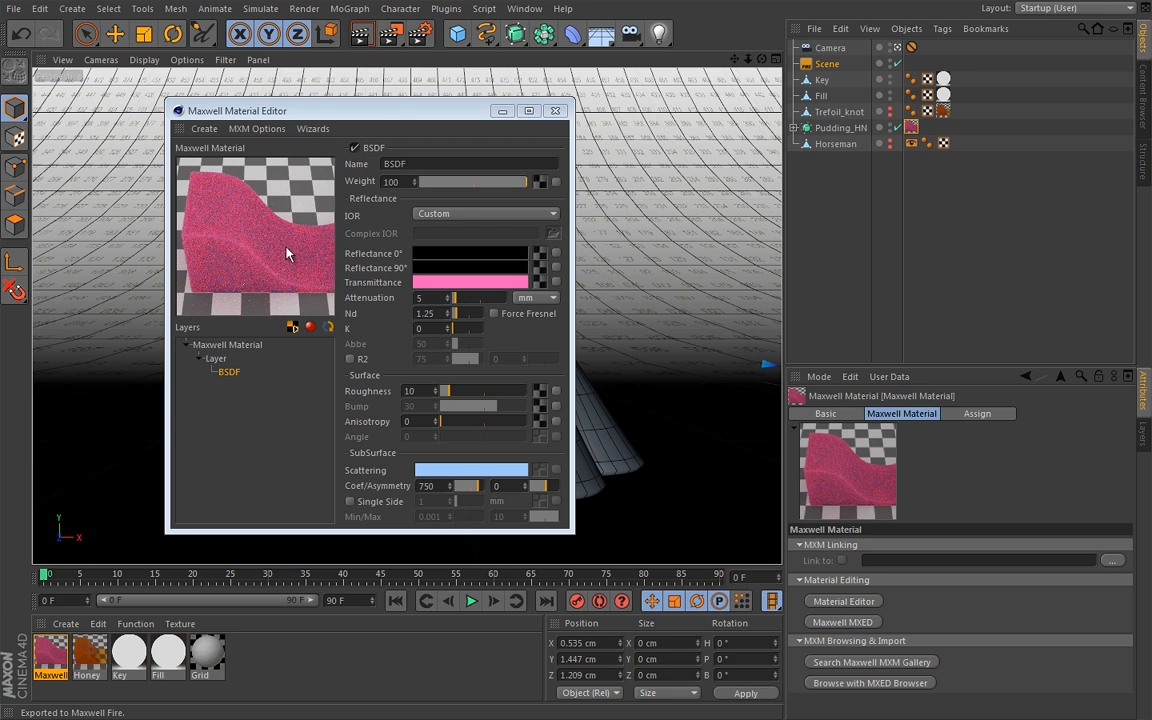
left_click(556, 110)
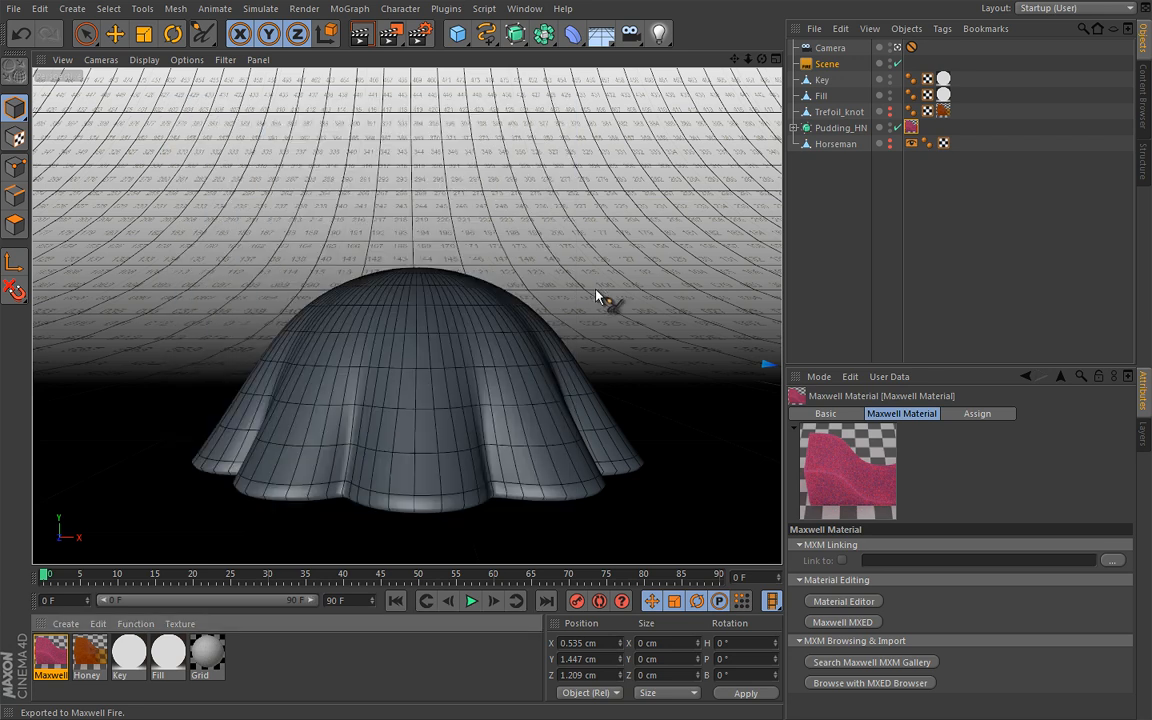
Doodle arrows over the pudding illustrating a light ray scattering inside it, and delete the doodle object
mouse_move(652, 244)
left_mouse_down()
mouse_move(541, 316)
mouse_move(566, 318)
mouse_move(489, 346)
mouse_move(501, 345)
left_mouse_up()
left_click(482, 352)
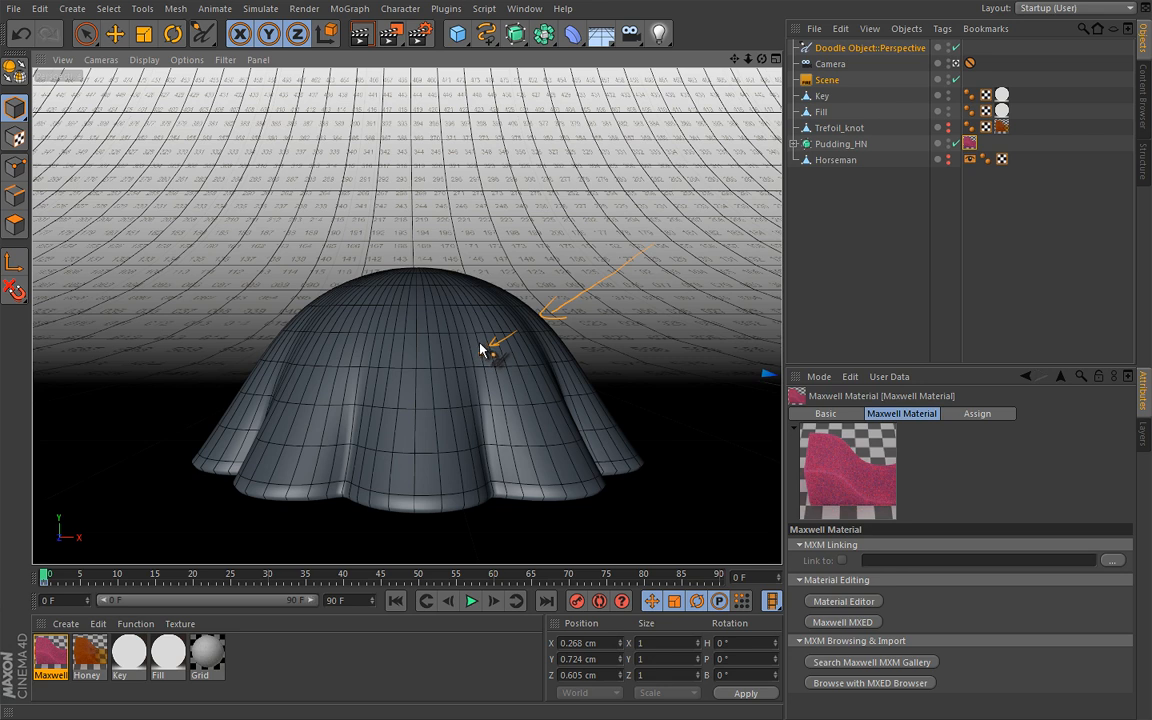
mouse_move(478, 345)
left_mouse_down()
mouse_move(463, 320)
mouse_move(451, 366)
left_mouse_up()
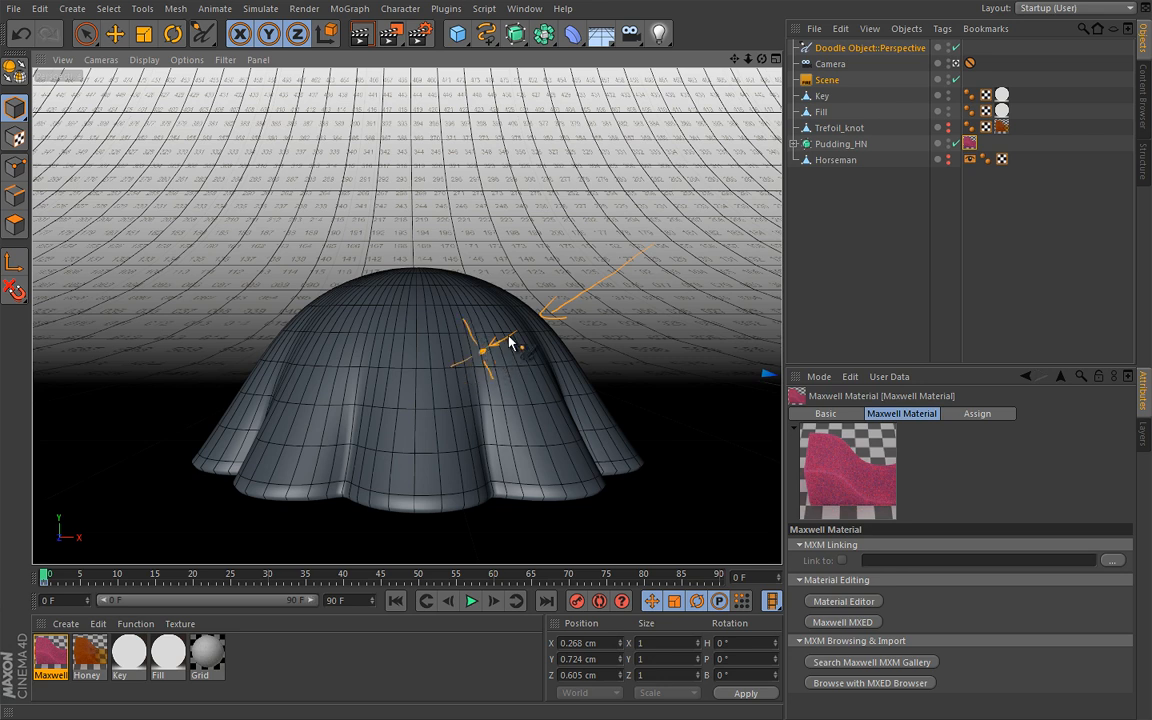
mouse_move(518, 332)
left_mouse_down()
mouse_move(458, 371)
mouse_move(497, 369)
left_mouse_up()
left_click_drag(458, 322, 471, 320)
double_click(51, 659)
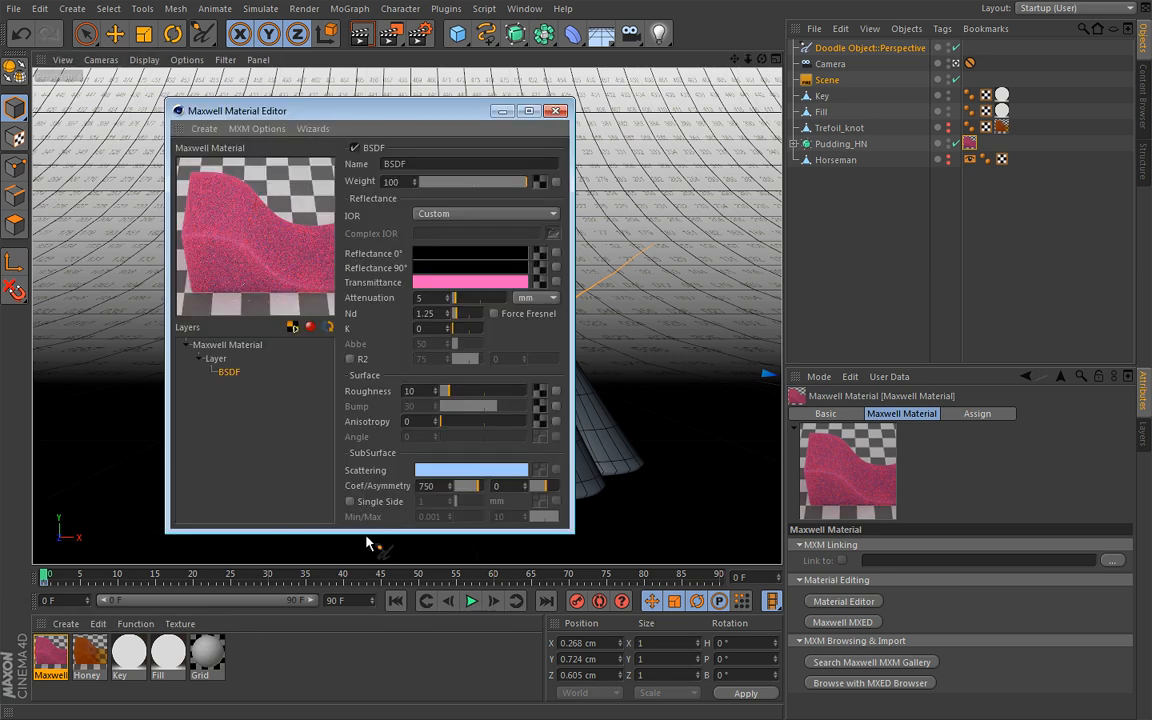
left_click(558, 111)
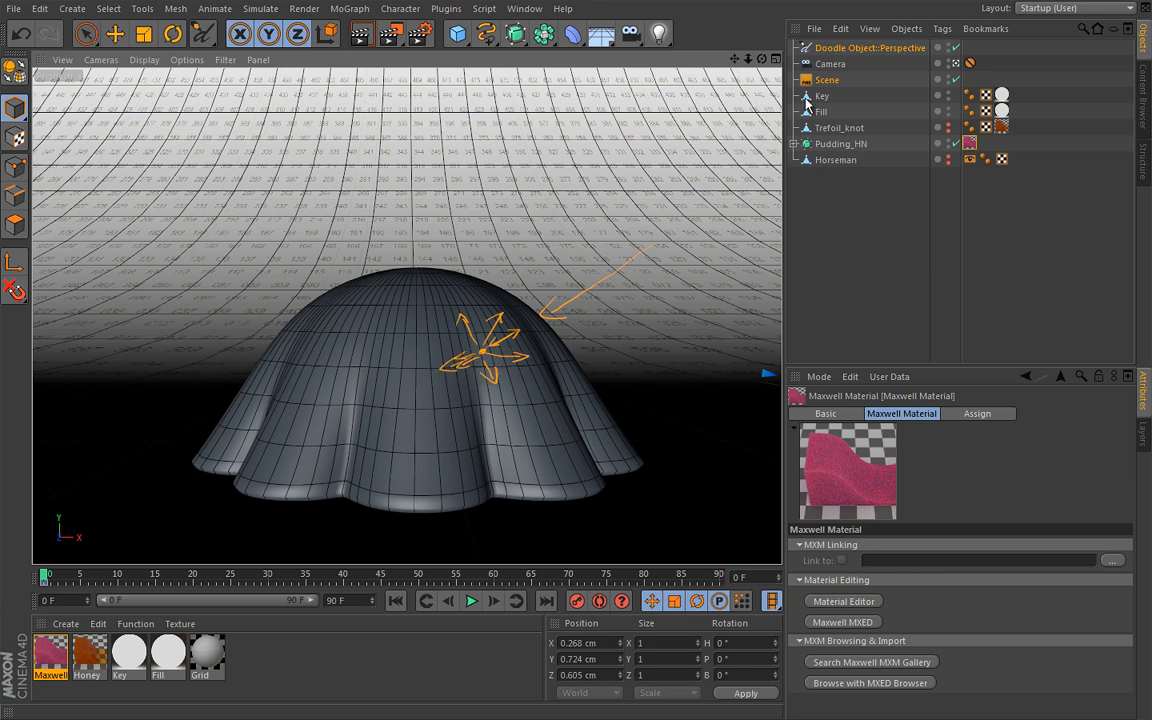
left_click(866, 50)
key("Delete")
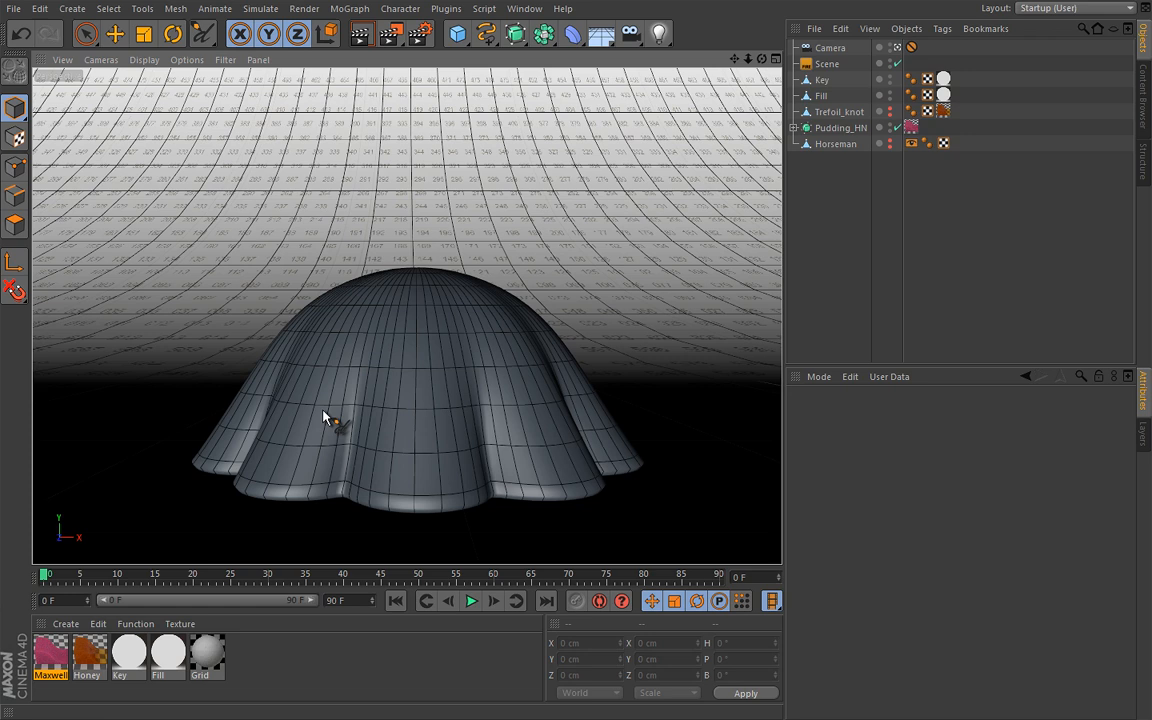
Set the scattering asymmetry of the pink material's BSDF to 0.3
double_click(60, 655)
left_click_drag(451, 115, 523, 110)
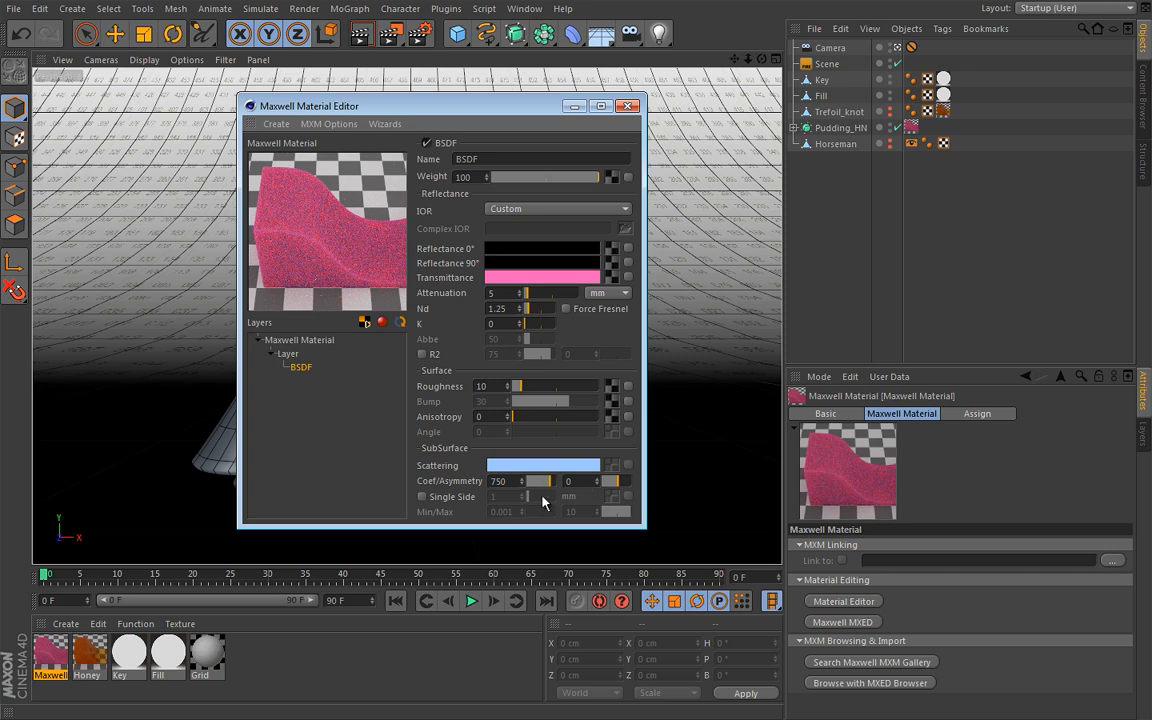
left_click(599, 480)
left_click(599, 480)
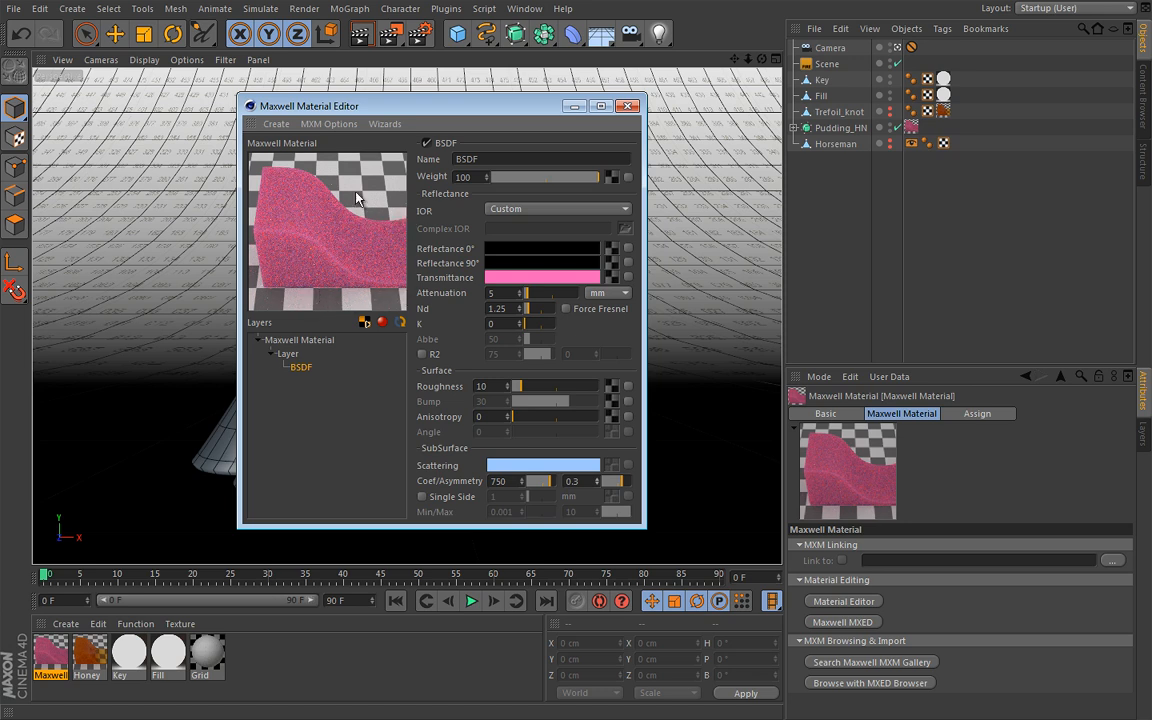
Add a coating to the pink material's BSDF and make its 0° and 90° reflectance black
right_click(302, 368)
left_click(328, 380)
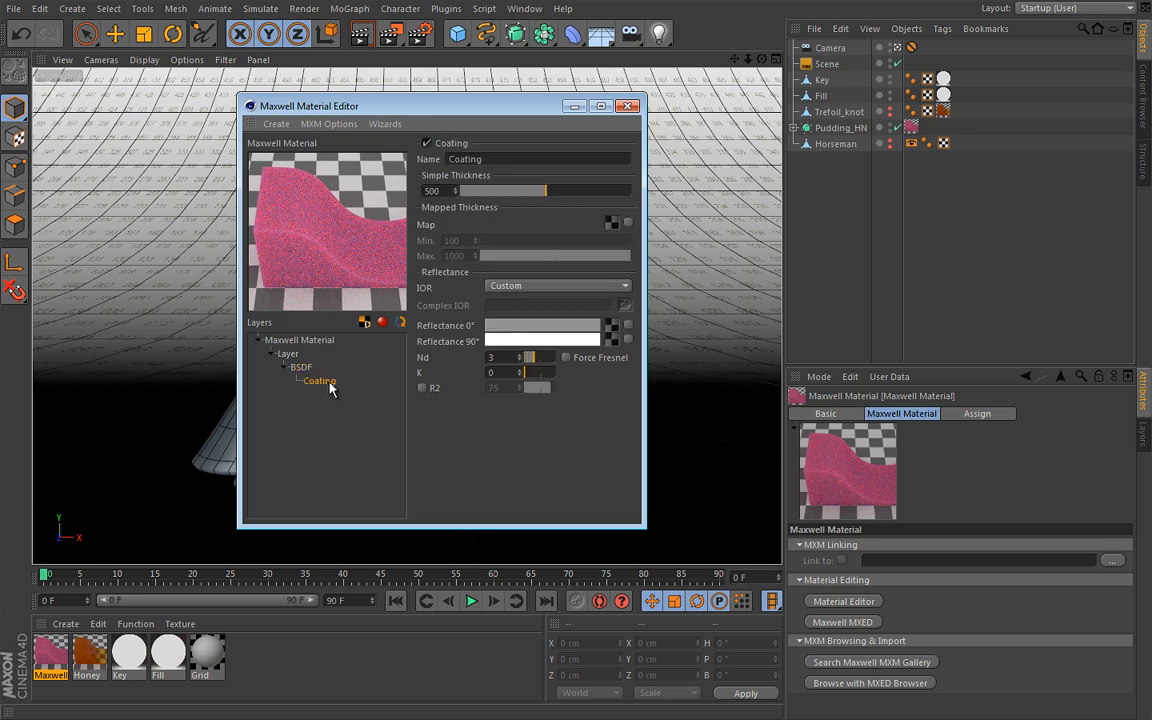
left_click(518, 332)
left_click(496, 424)
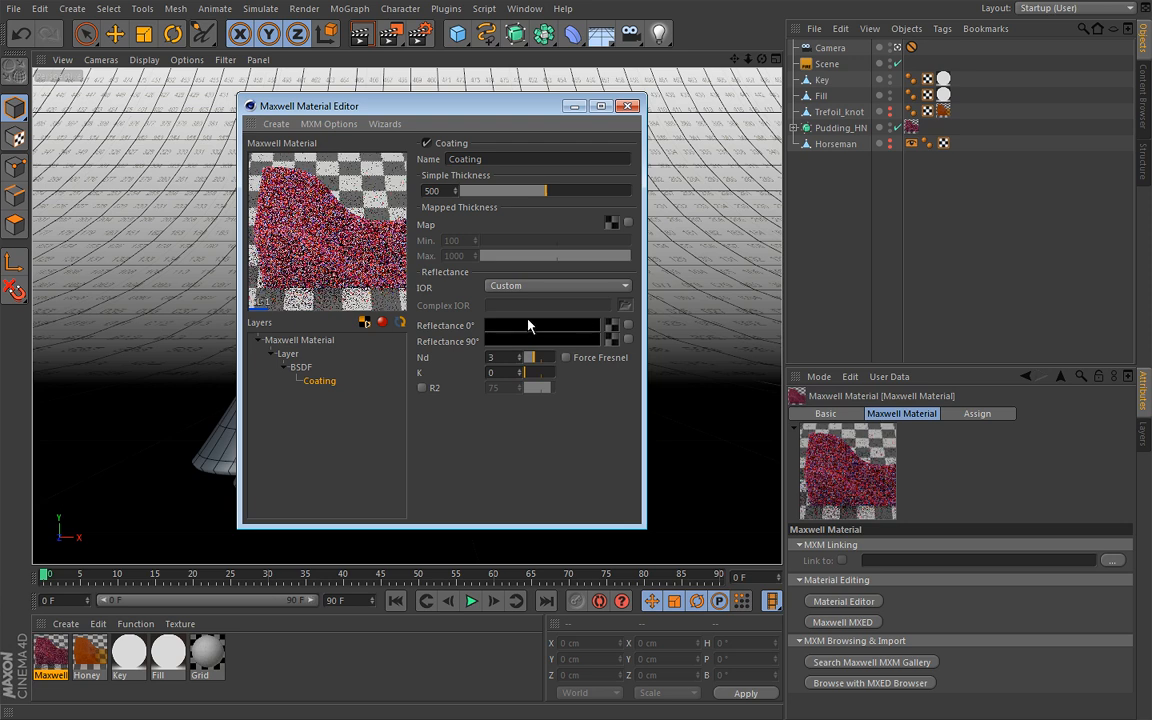
Set the coating's Nd to 1.2, enable Force Fresnel and close the material editor
left_click_drag(503, 357, 456, 358)
type("1.2")
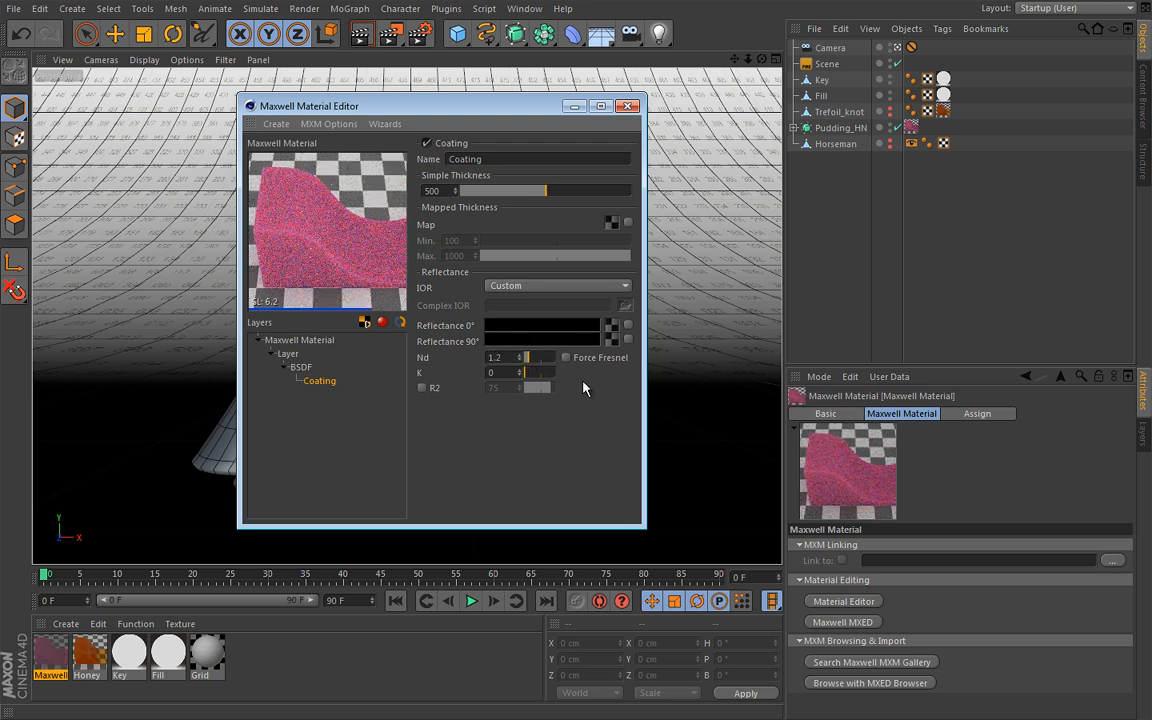
left_click(566, 357)
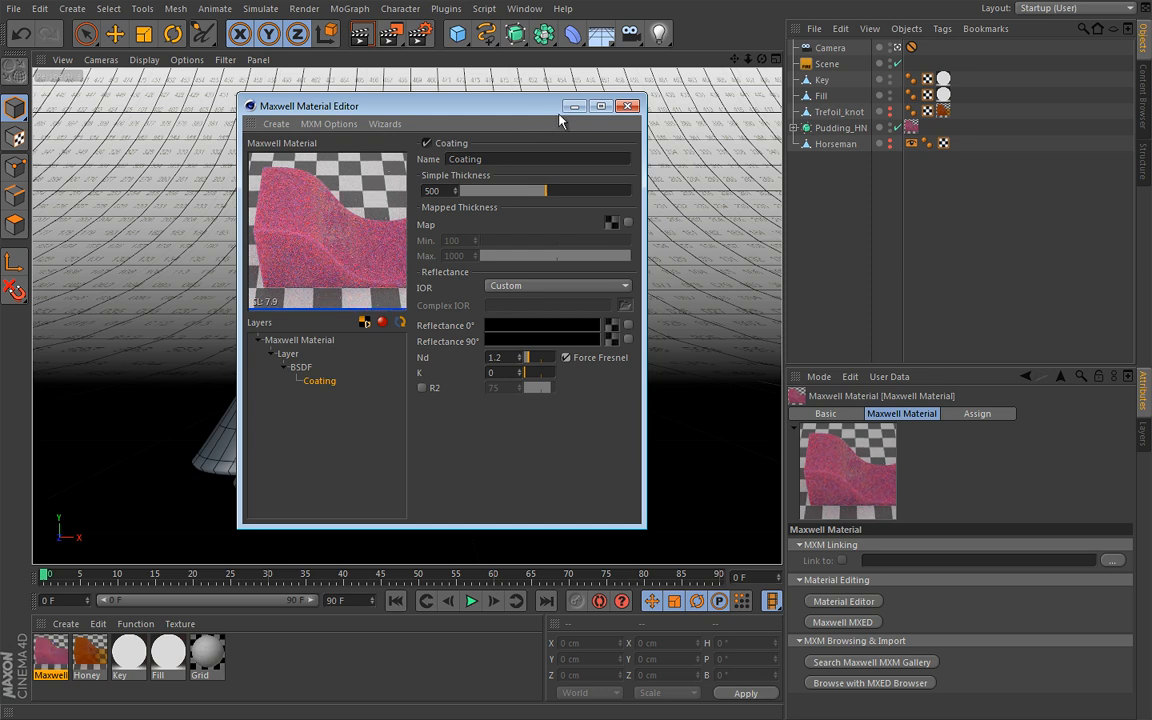
left_click(627, 106)
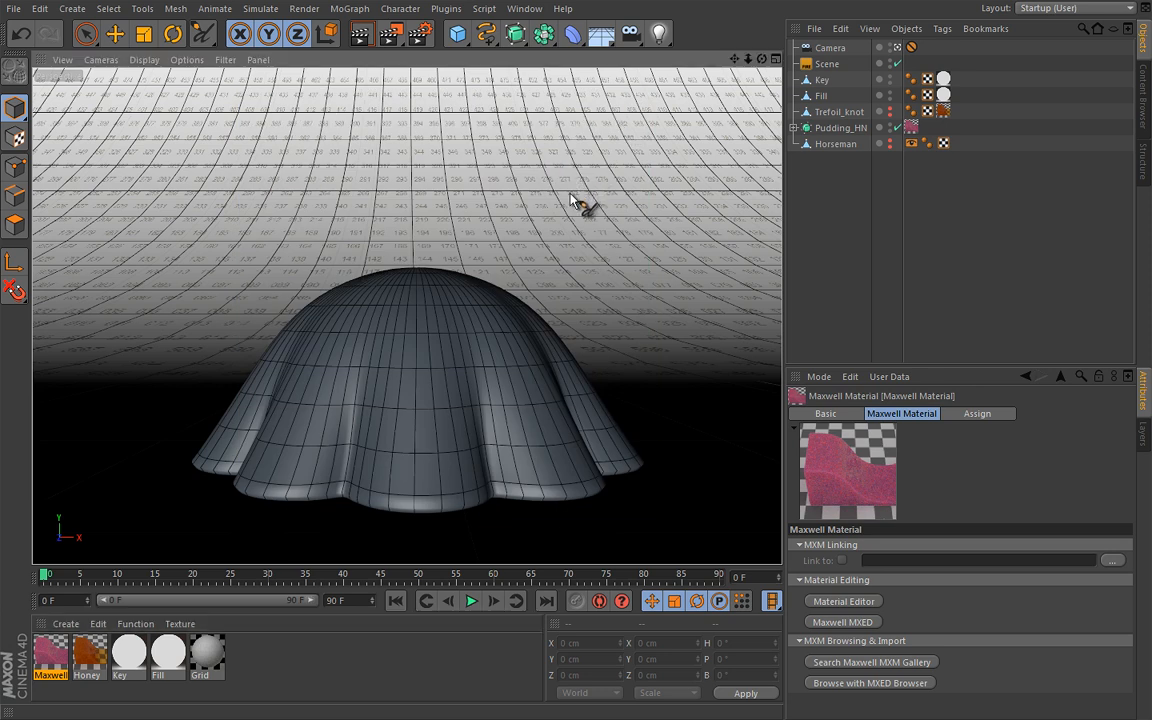
Render the pudding scene in Maxwell Render and return to Cinema 4D once it finishes
left_click(825, 65)
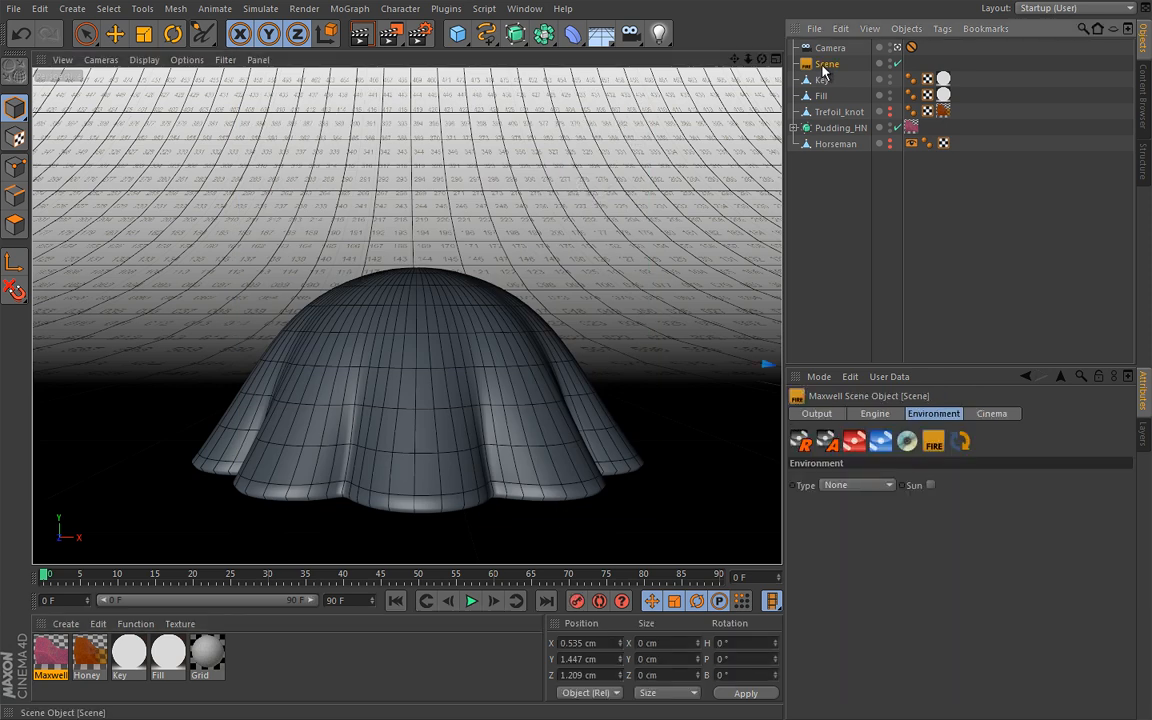
left_click(801, 442)
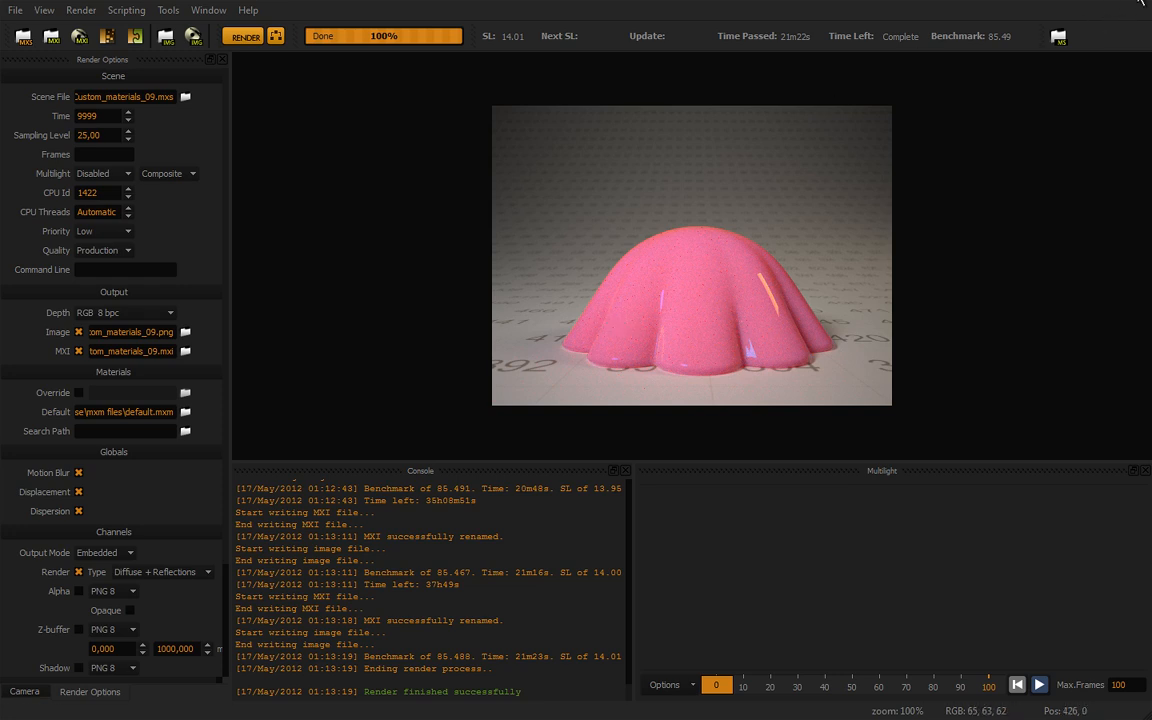
left_click(1138, 1)
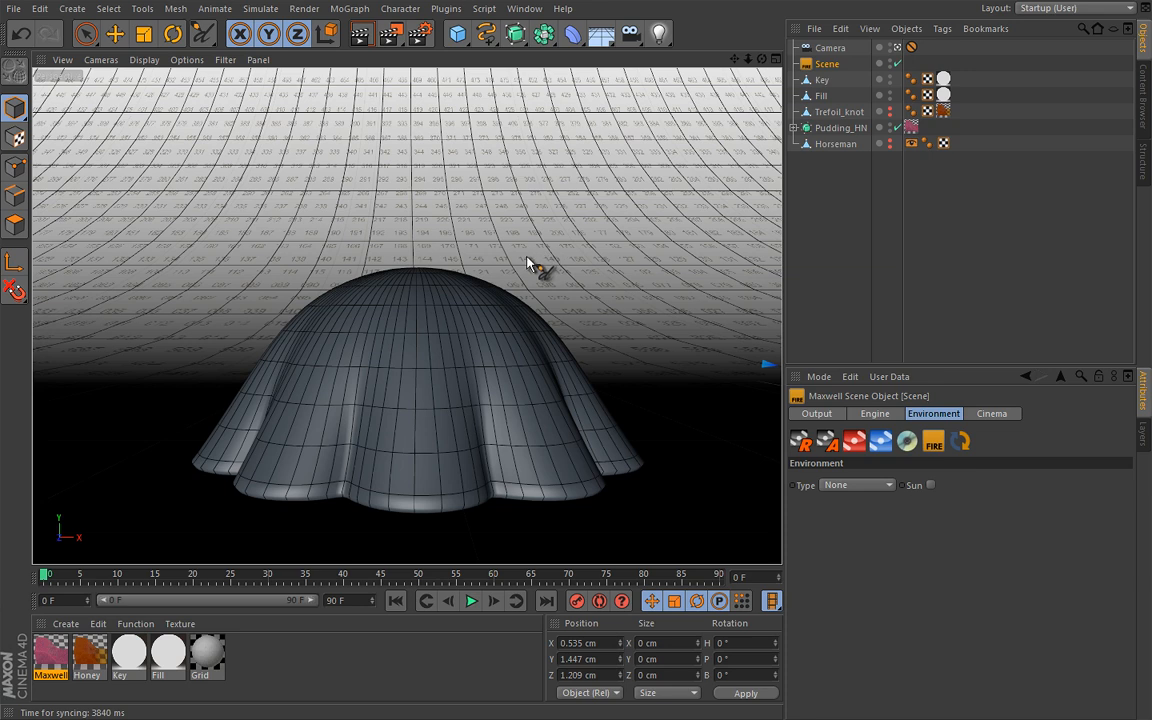
Swap the visible model from Pudding_HN to Horseman and create a new Maxwell material
left_click(889, 130)
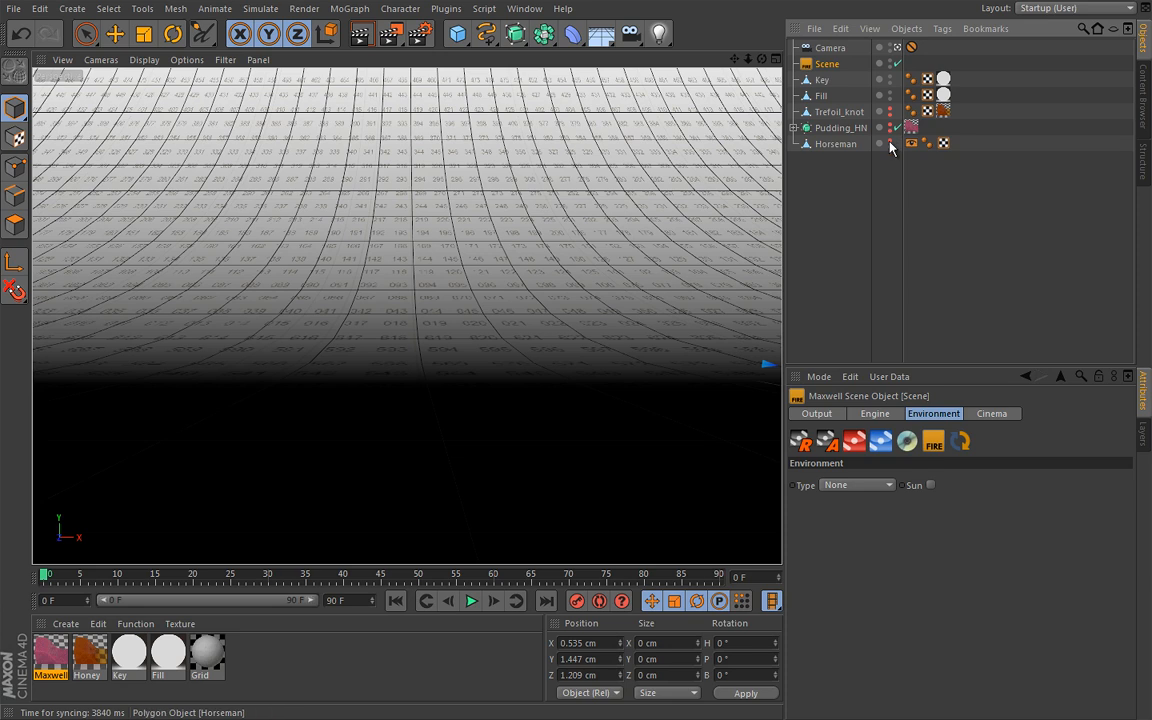
left_click(889, 145)
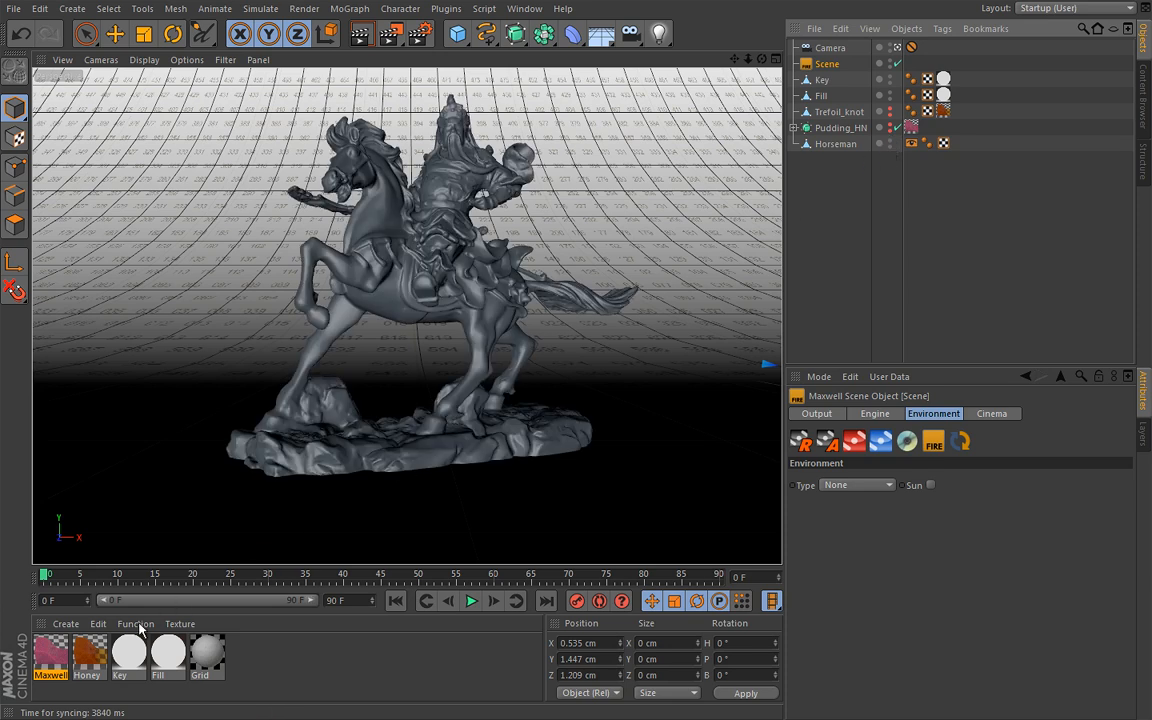
double_click(68, 642)
left_click(276, 124)
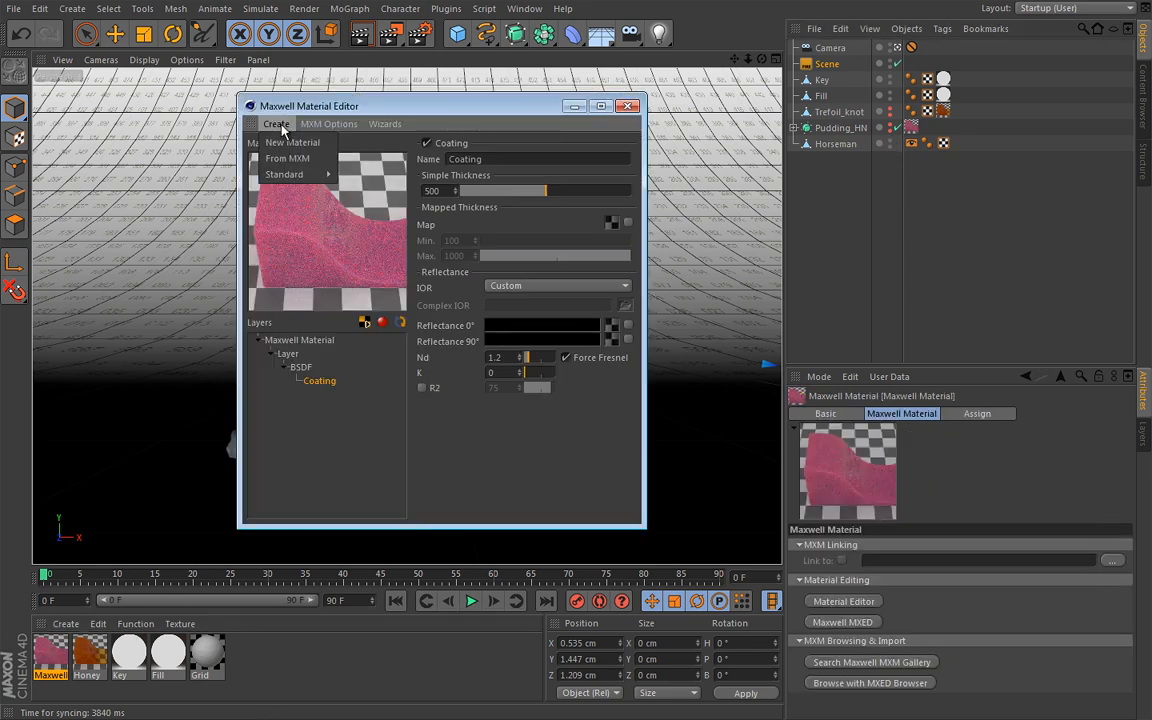
left_click(265, 143)
Make the new BSDF's reflectance colours black and its transmittance green, RGB 41, 151, 114
left_click_drag(526, 273, 535, 249)
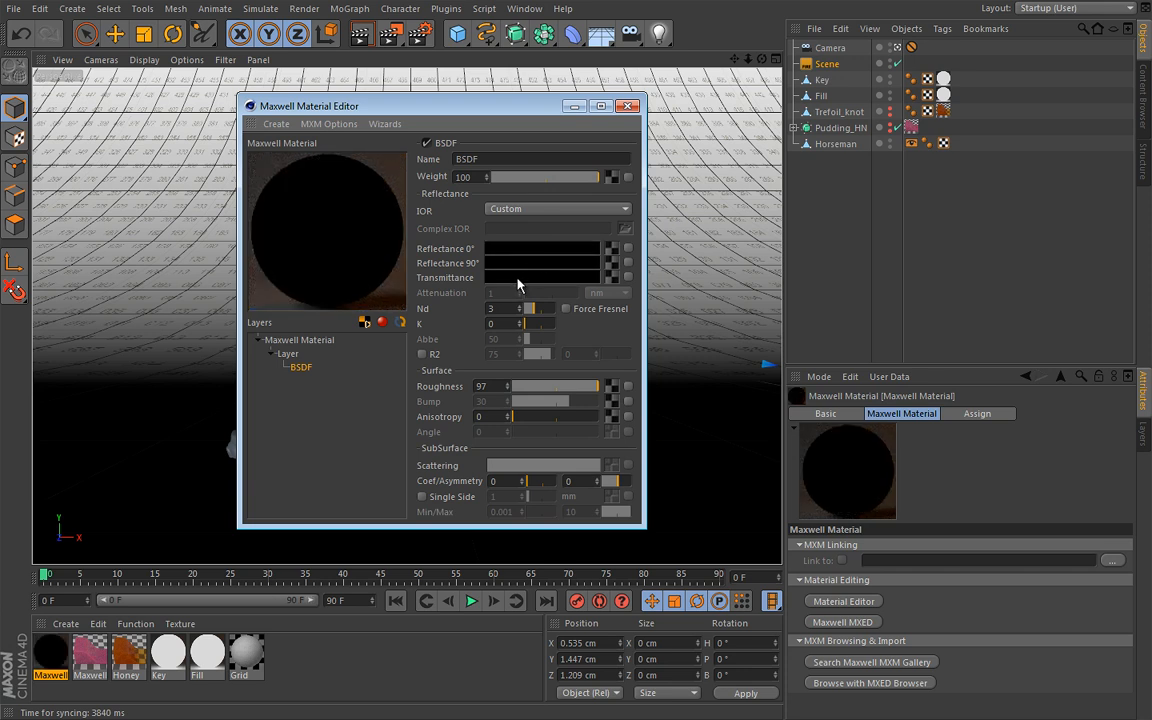
left_click(518, 278)
left_click(413, 312)
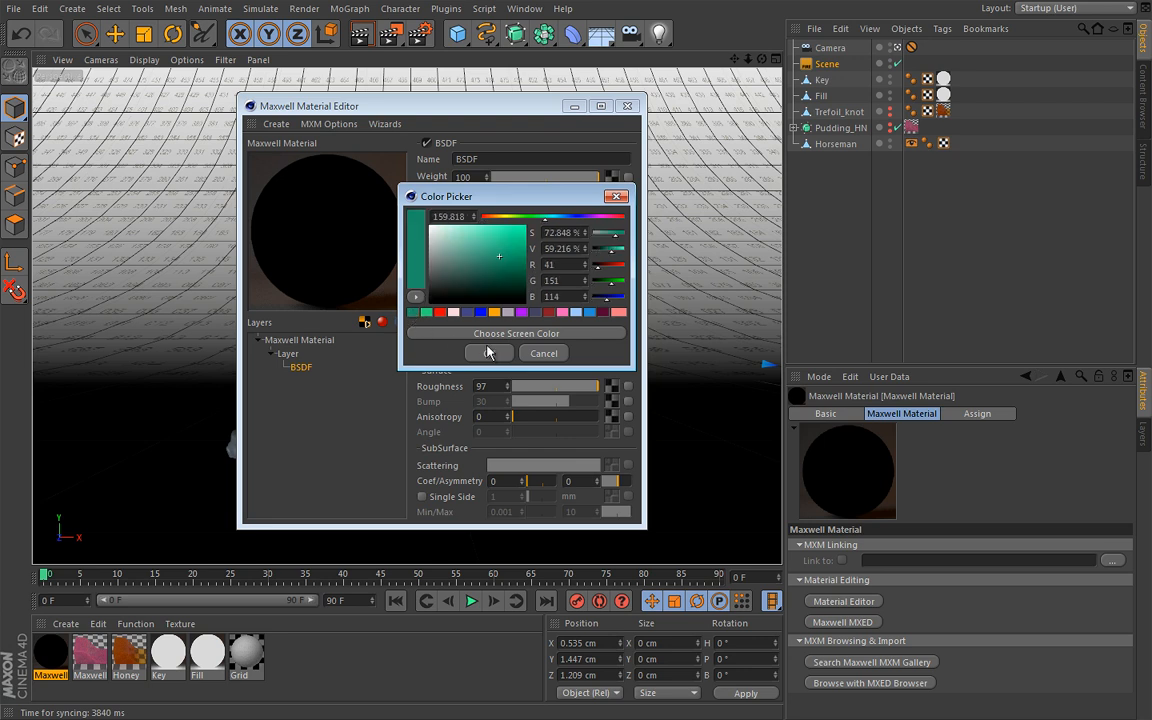
left_click(486, 352)
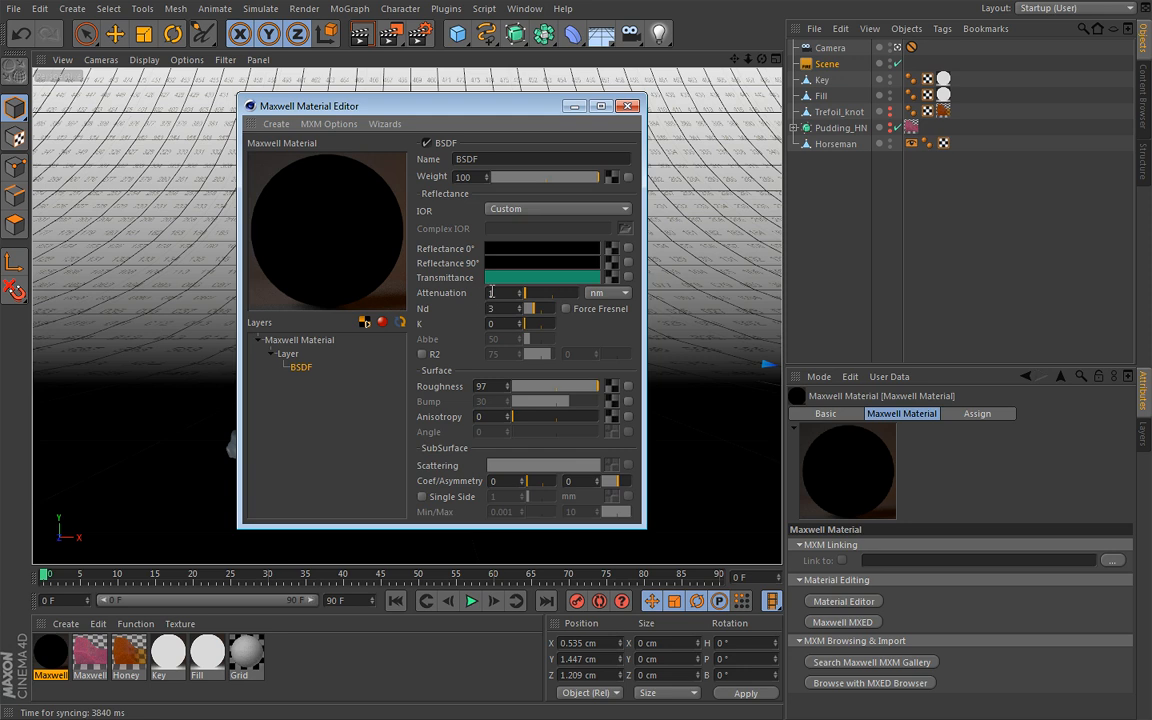
Set the green material's attenuation distance to 4 mm
left_click(610, 292)
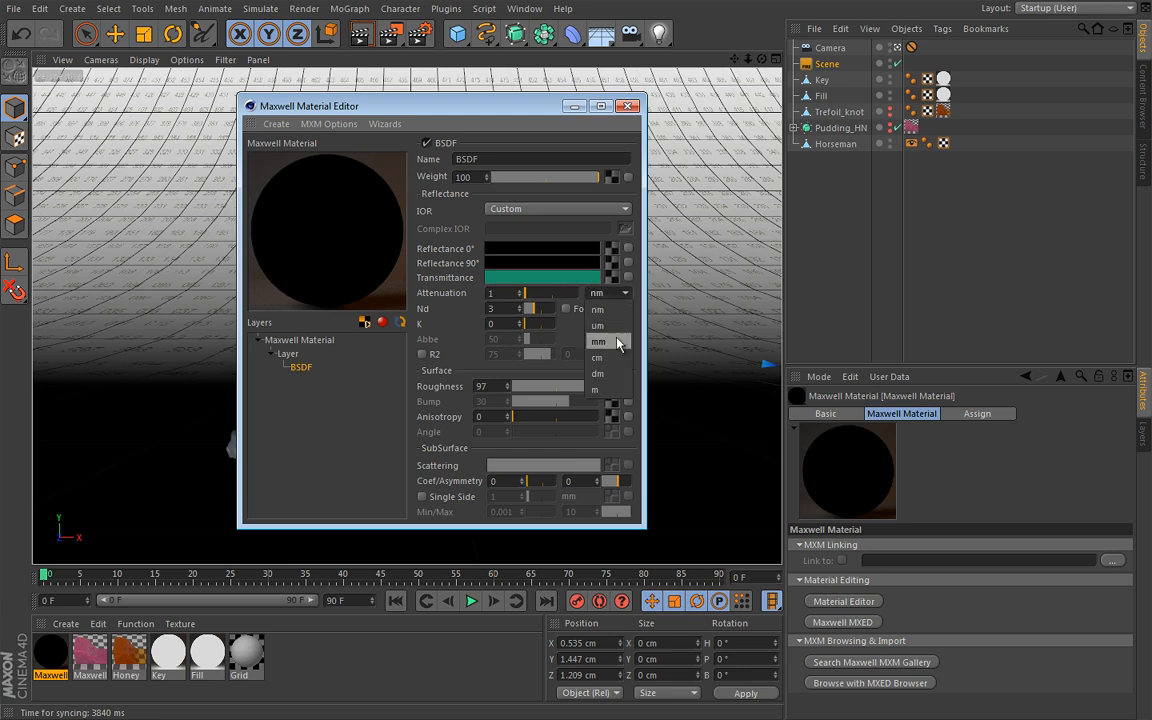
left_click(619, 342)
left_click_drag(519, 294, 451, 295)
key("Return")
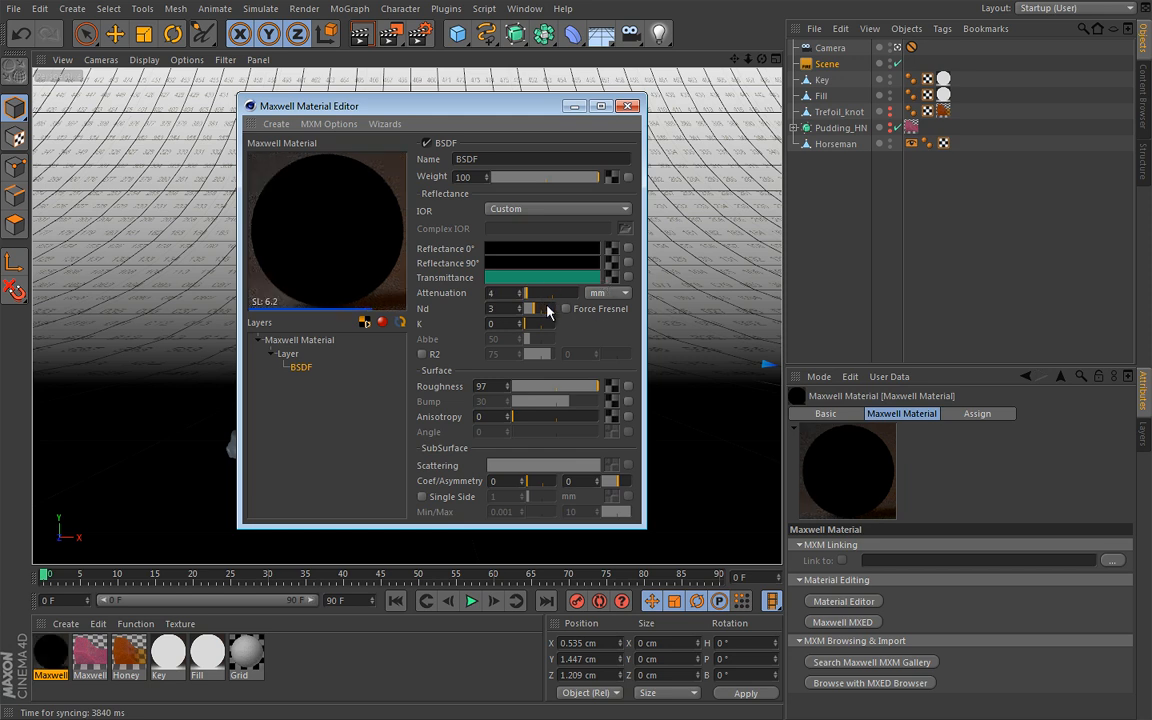
Set the green material's Nd to 1.25, enable Force Fresnel and lower the surface roughness to about 11.4
left_click_drag(500, 309, 456, 310)
type("1.25")
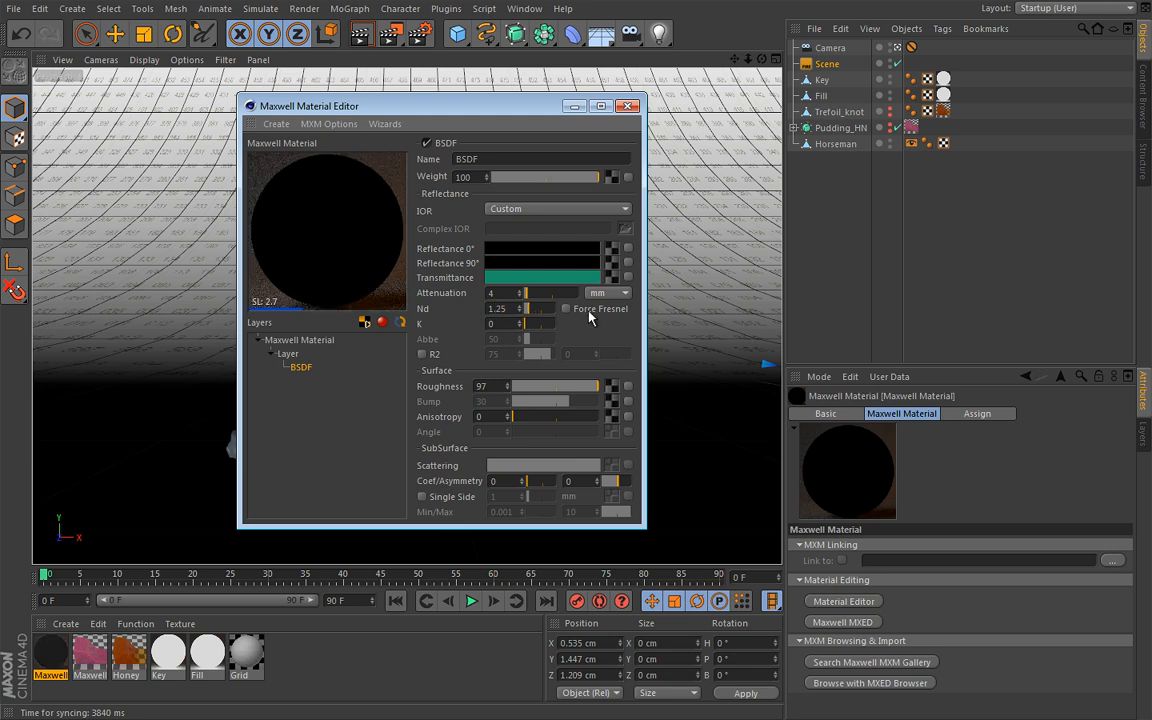
left_click(568, 309)
left_click(517, 389)
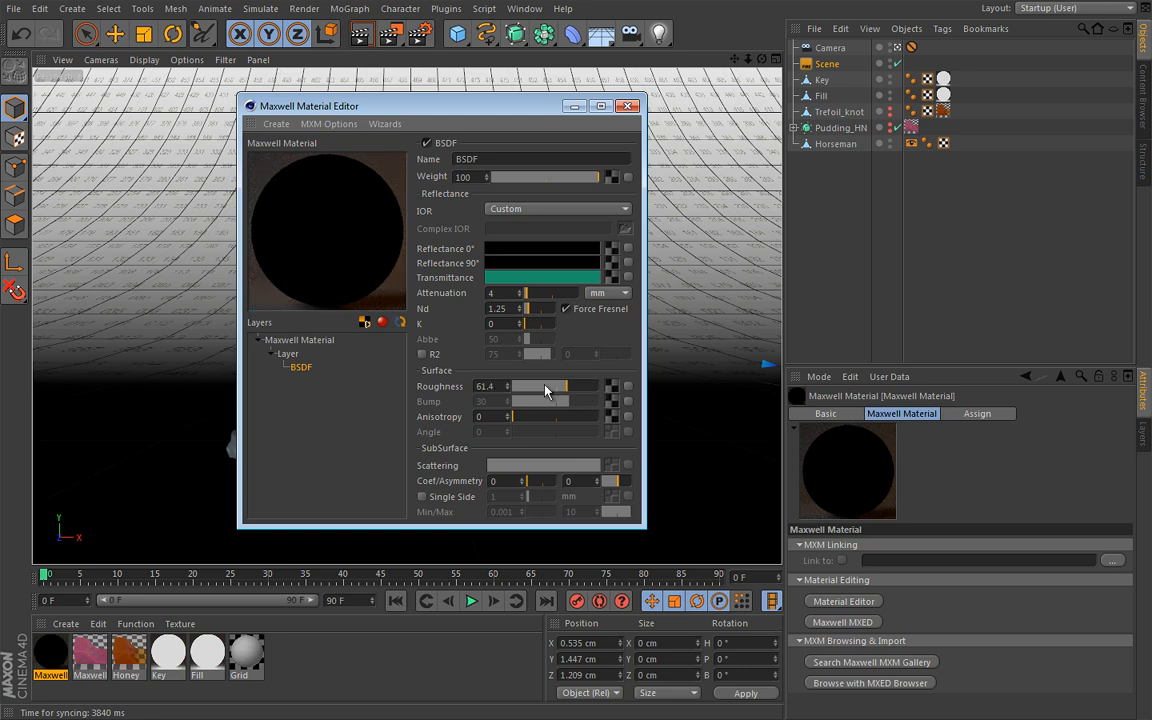
left_click_drag(517, 389, 524, 391)
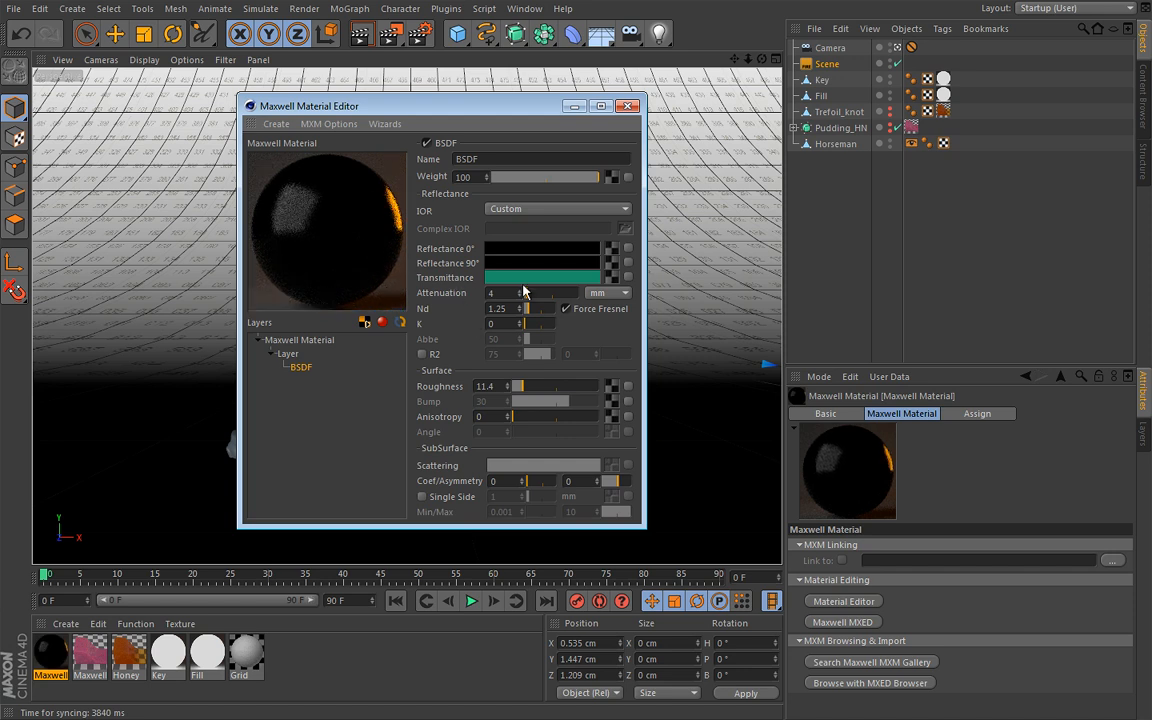
Set the subsurface scattering colour to the saved bright green swatch and the scattering coefficient to 100
left_click(506, 465)
left_click_drag(514, 384, 378, 276)
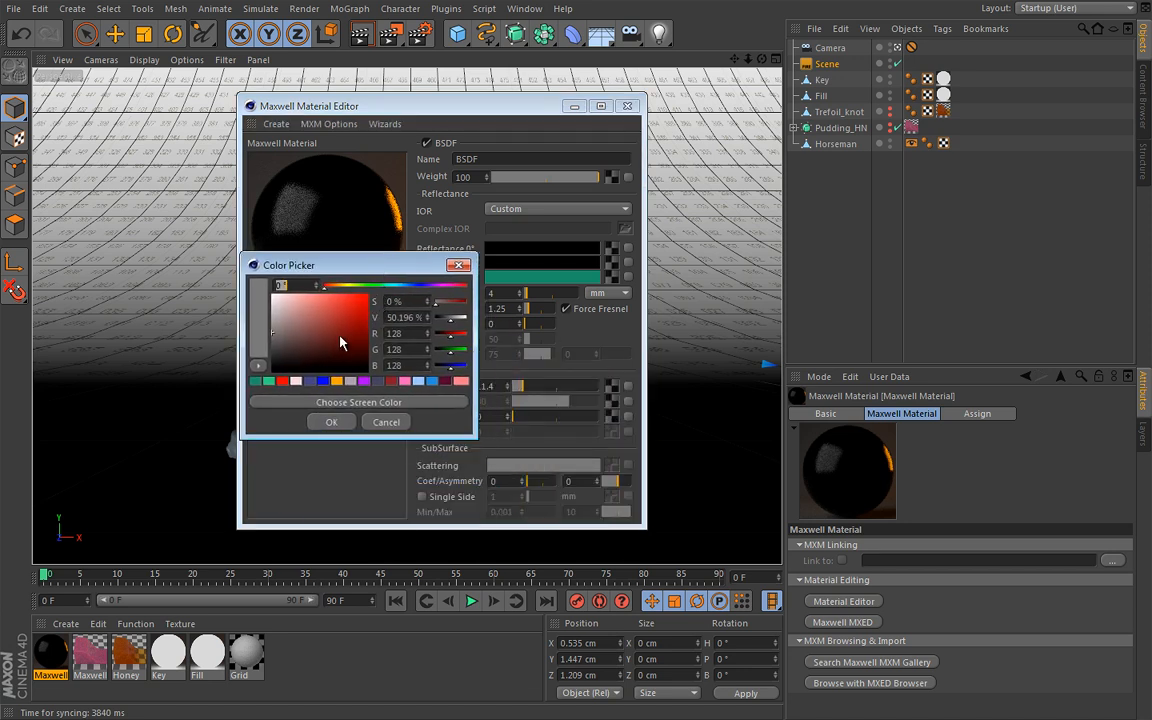
left_click(270, 382)
left_click(328, 423)
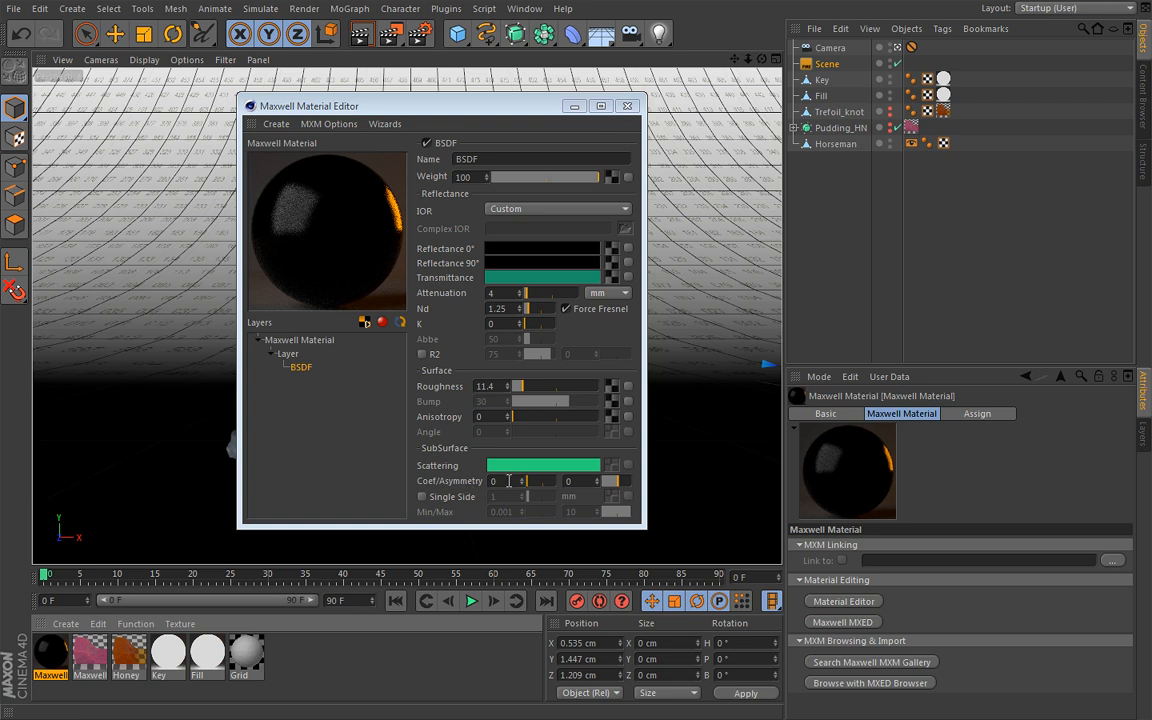
double_click(507, 481)
type("100")
key("Return")
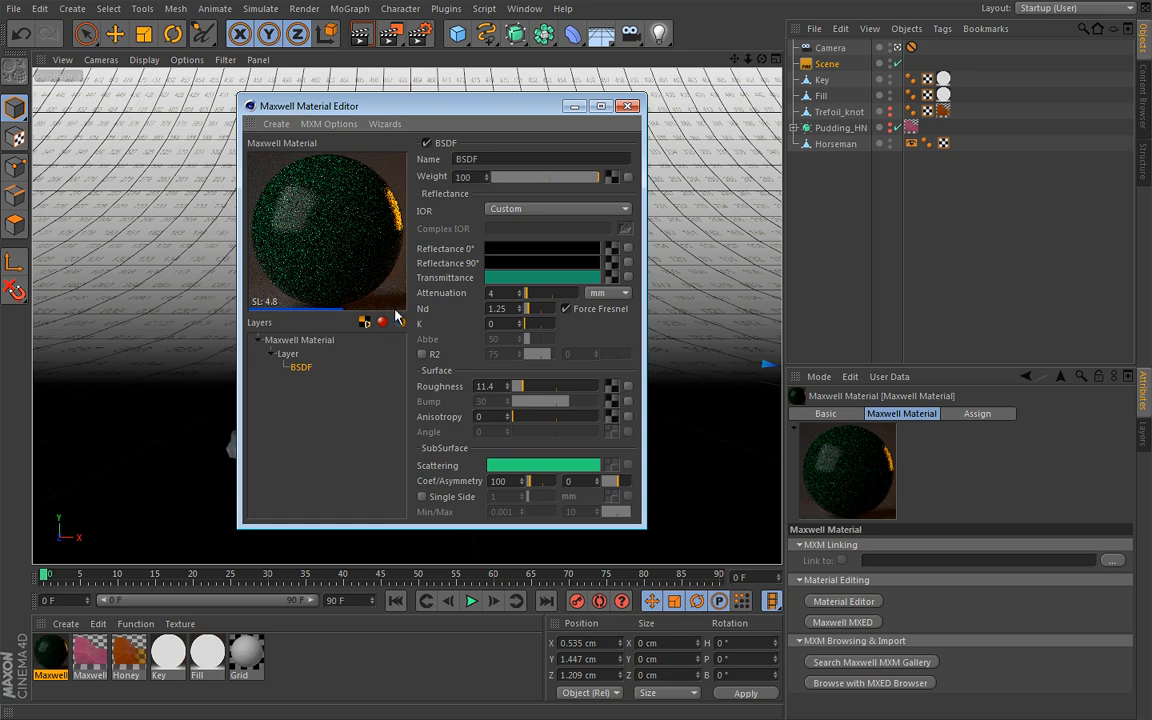
Change the material's preview scene to sss and return to the BSDF settings
left_click(300, 340)
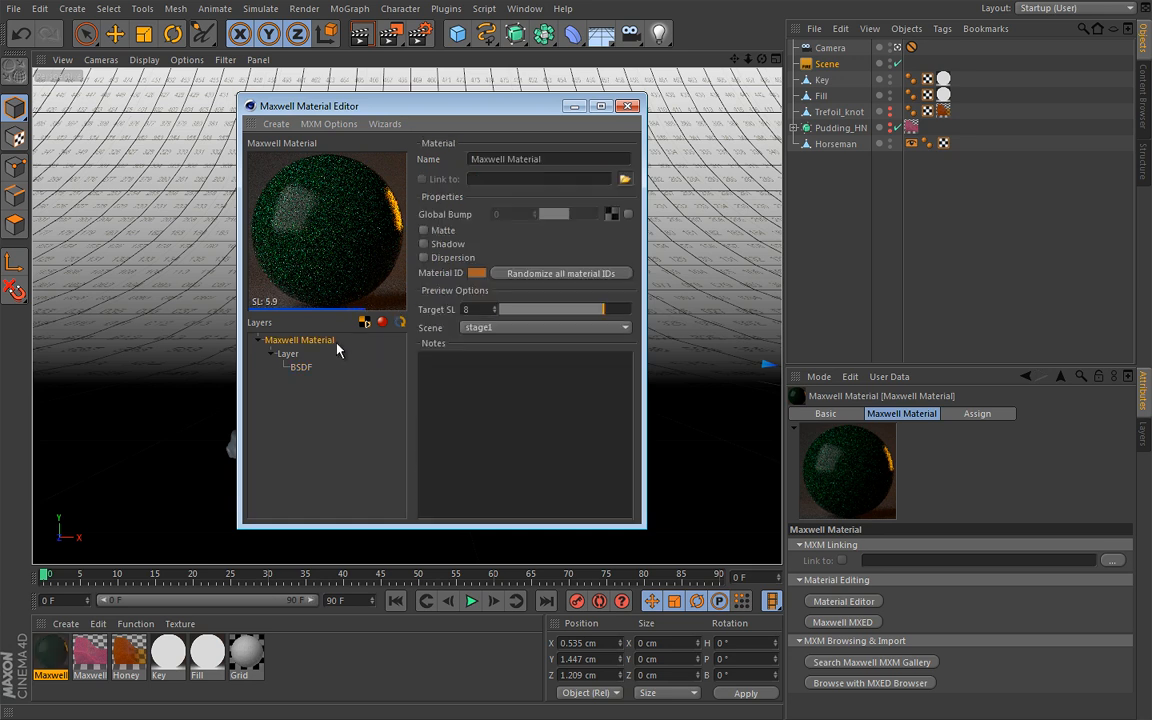
left_click(530, 328)
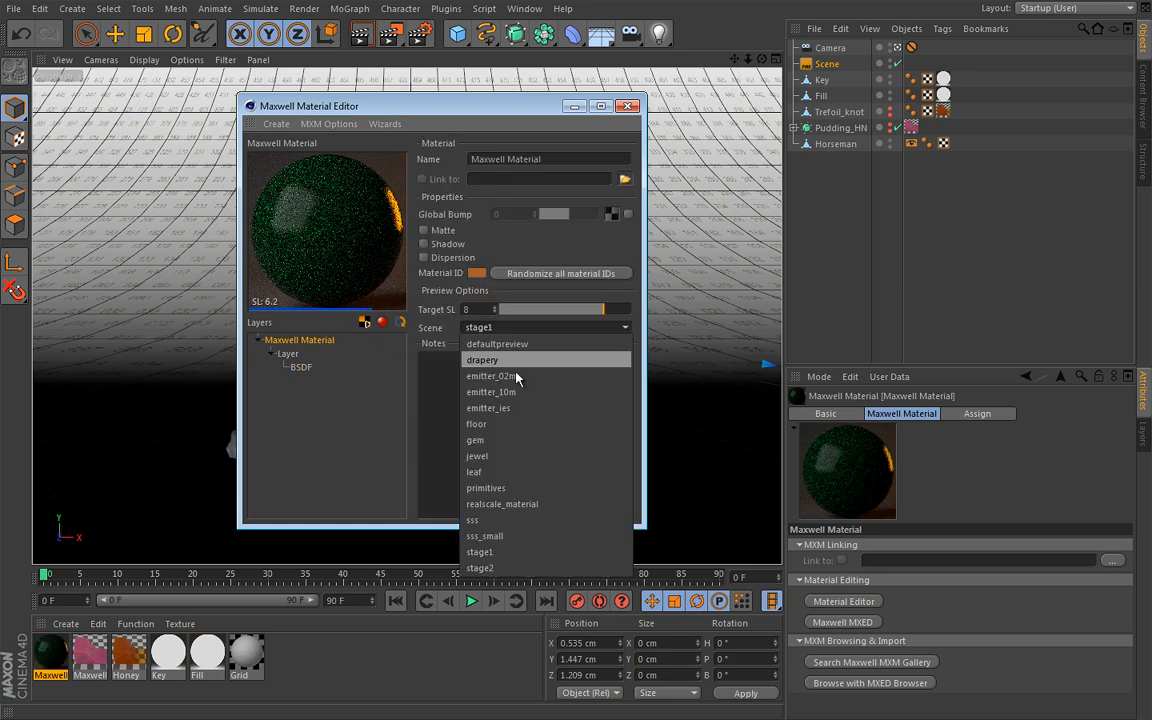
left_click(474, 521)
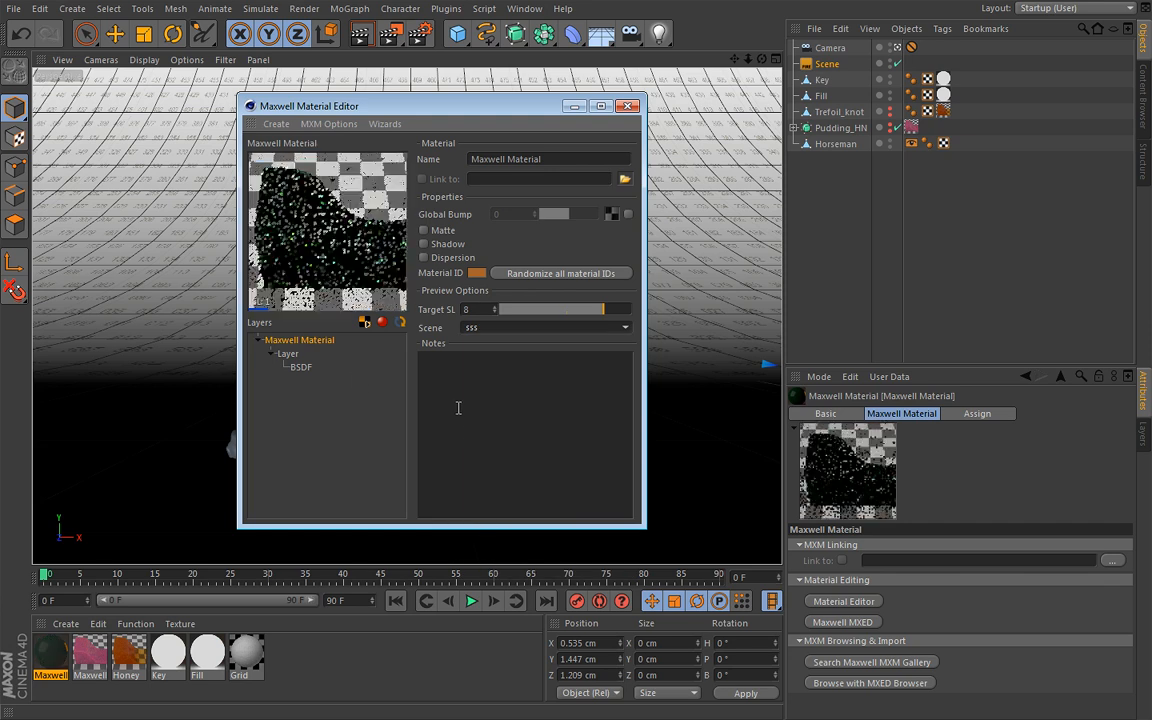
left_click(300, 367)
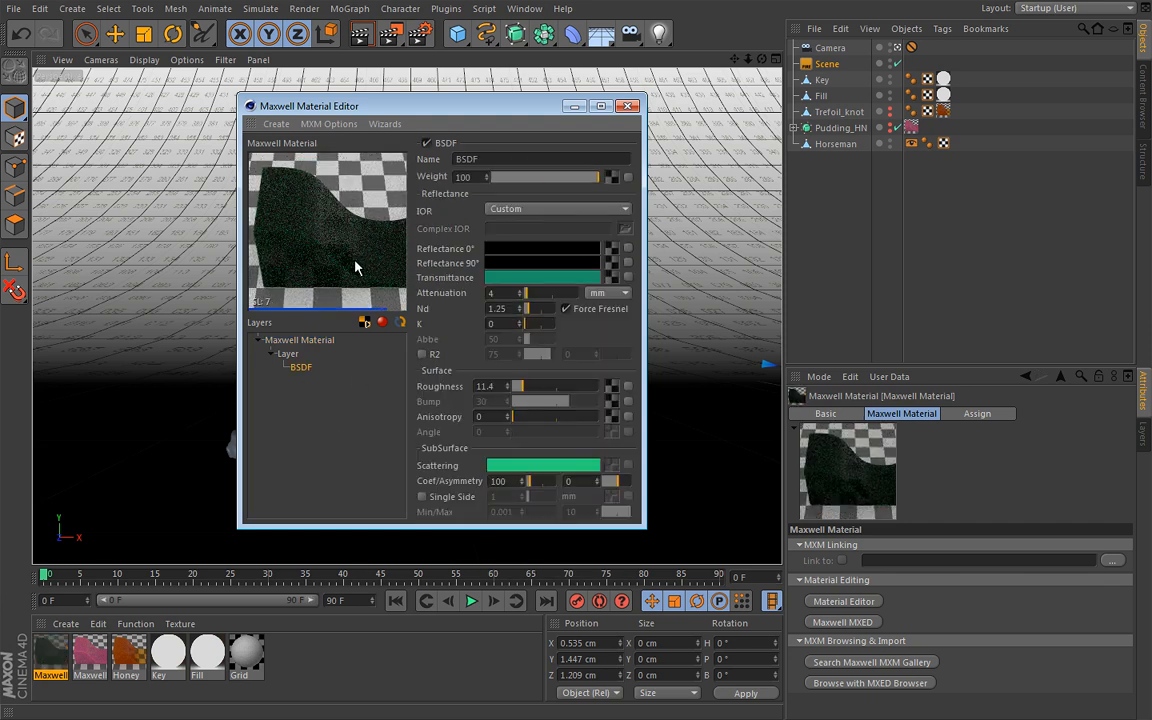
Raise the green material's scattering coefficient in stages to 350, 450 and finally 500
left_click_drag(514, 482, 474, 483)
type("35")
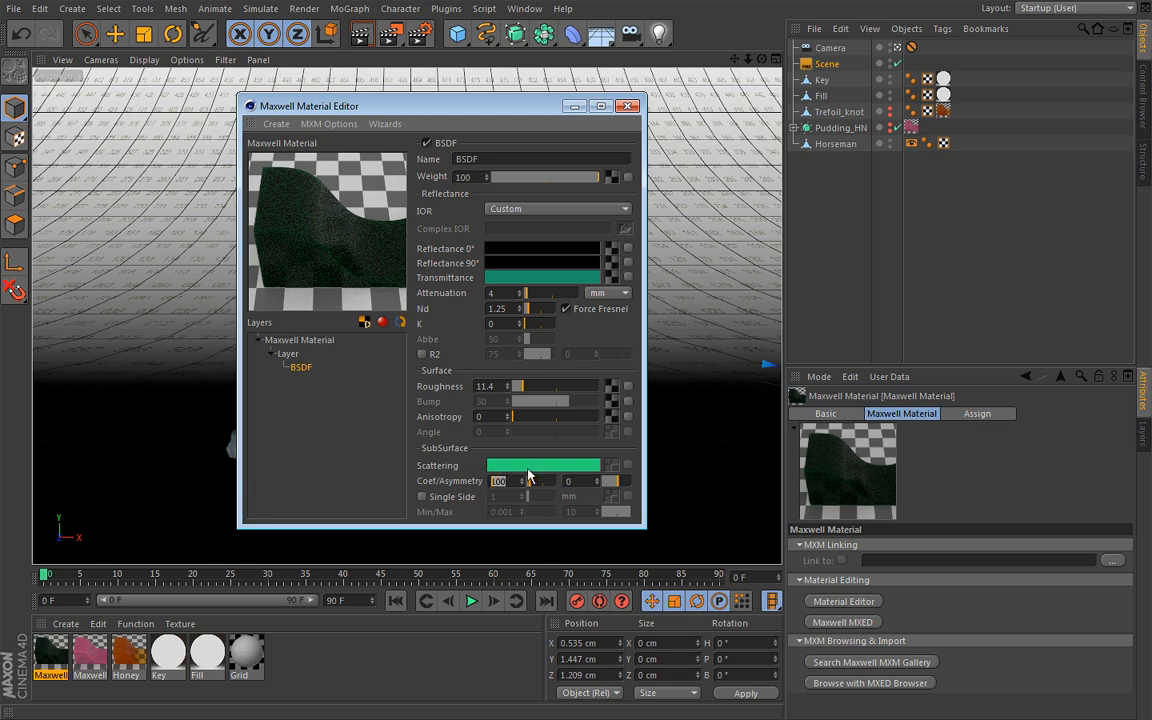
type("0")
key("Return")
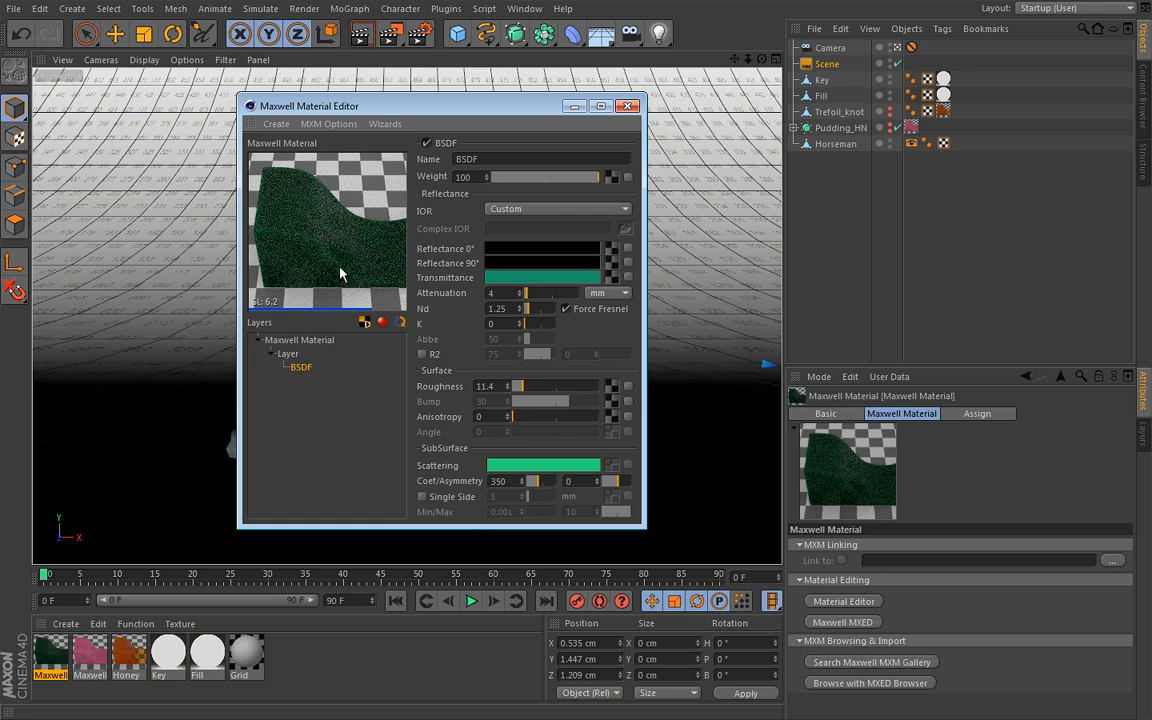
double_click(505, 481)
type("45")
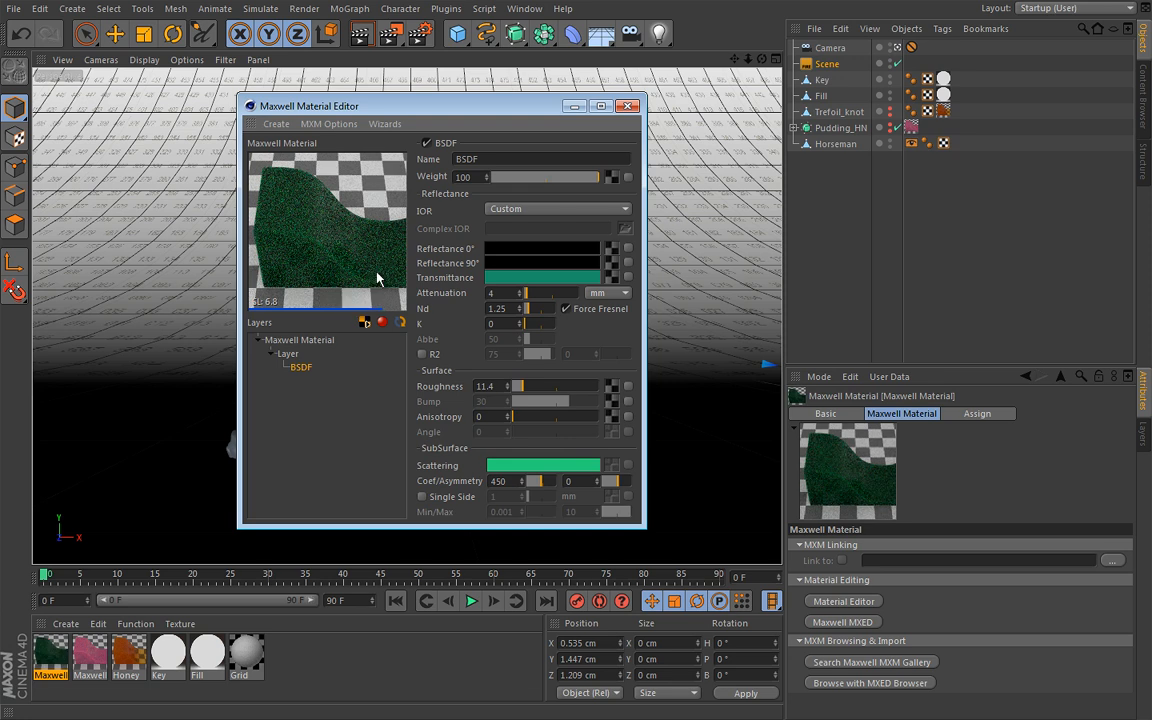
double_click(519, 481)
type("500")
key("Return")
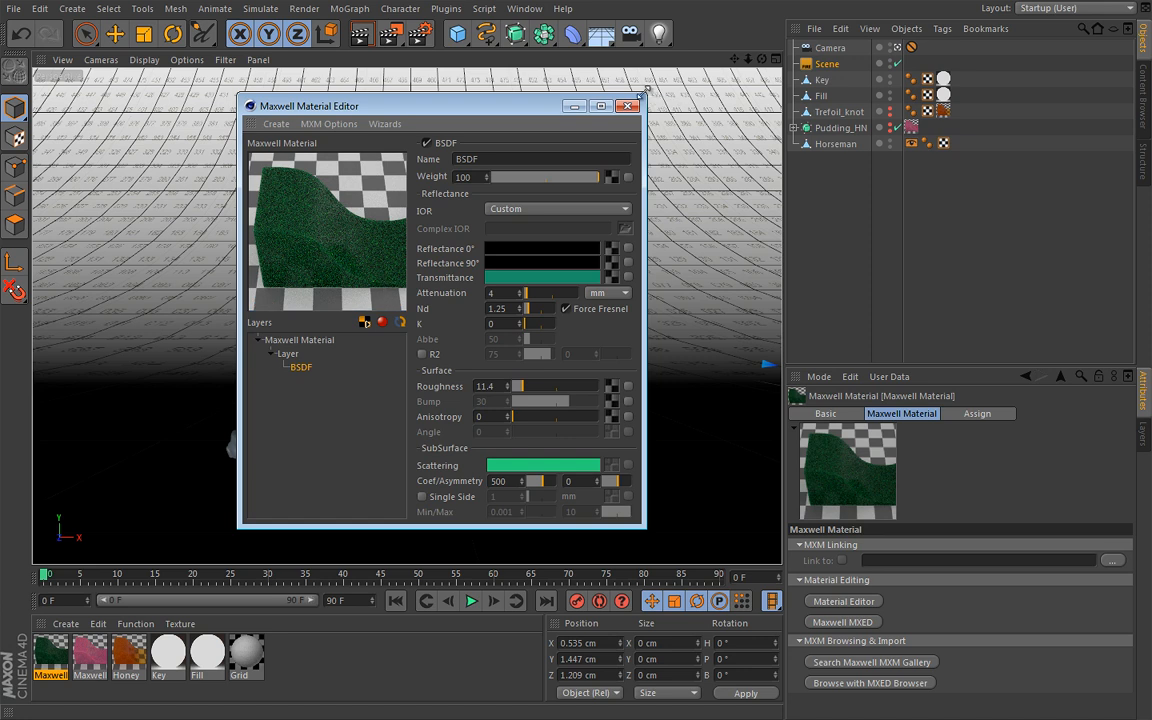
Close the material editor and assign the green material to the Horseman object
left_click(627, 106)
left_click_drag(62, 672, 425, 453)
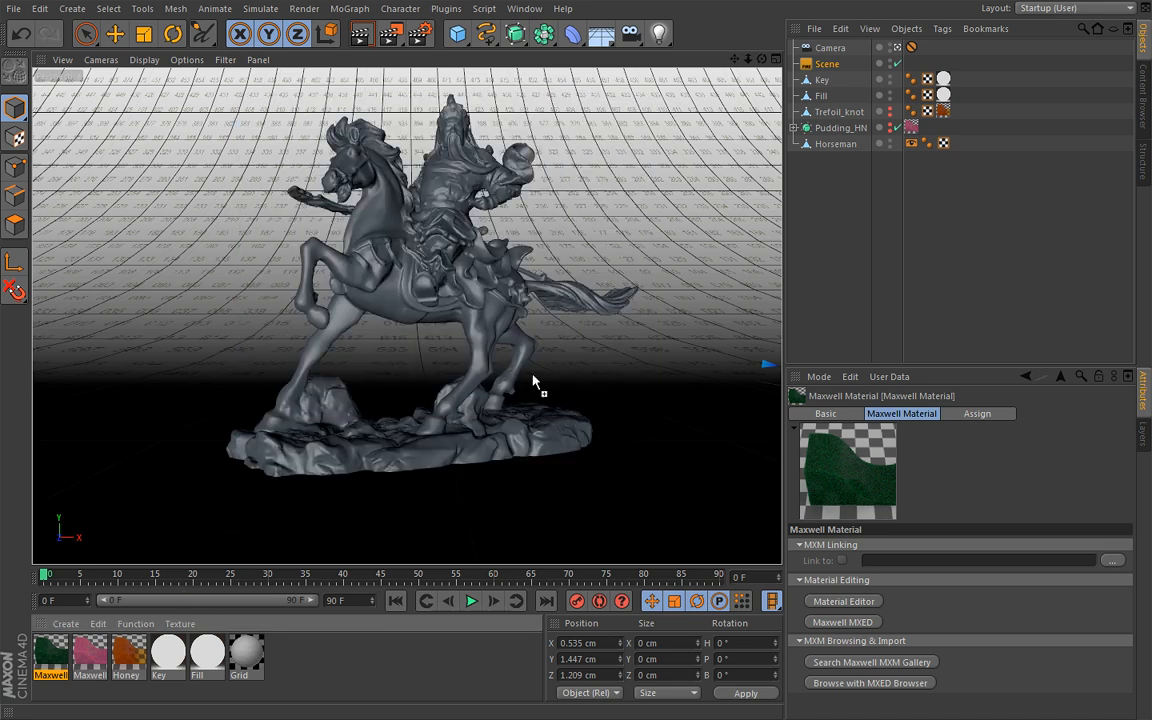
left_click_drag(840, 148, 838, 146)
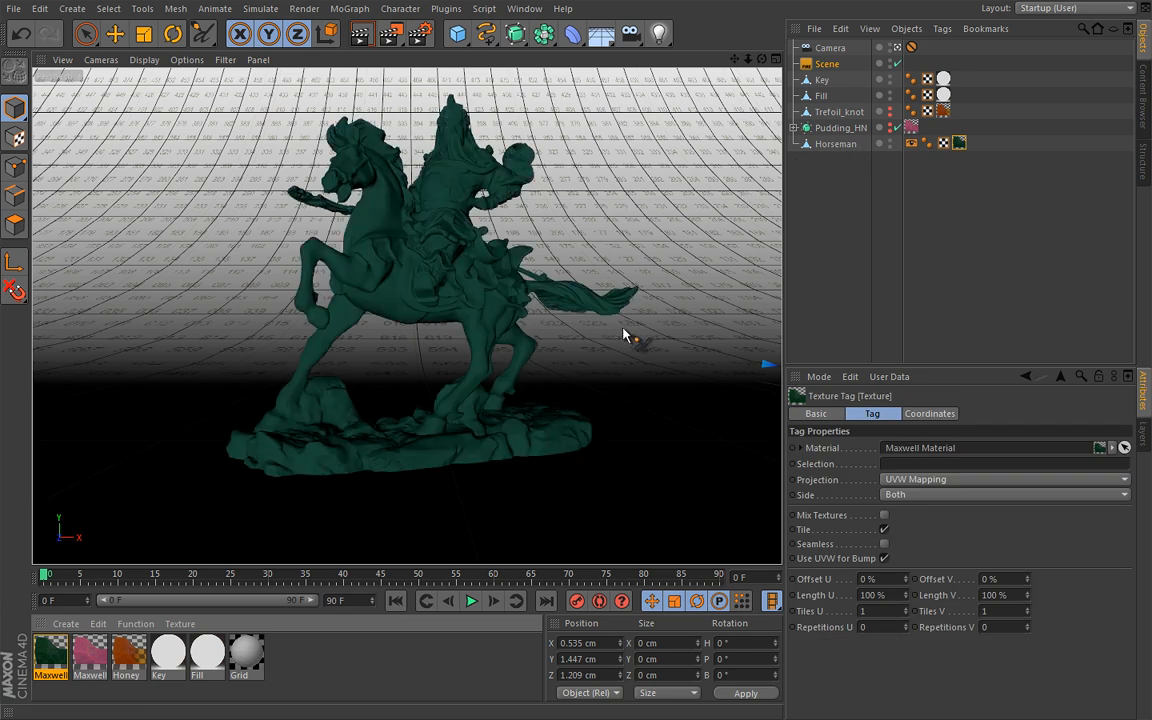
Preview the green horseman in Maxwell Fire, stop the preview render and close its window
key("alt+Tab")
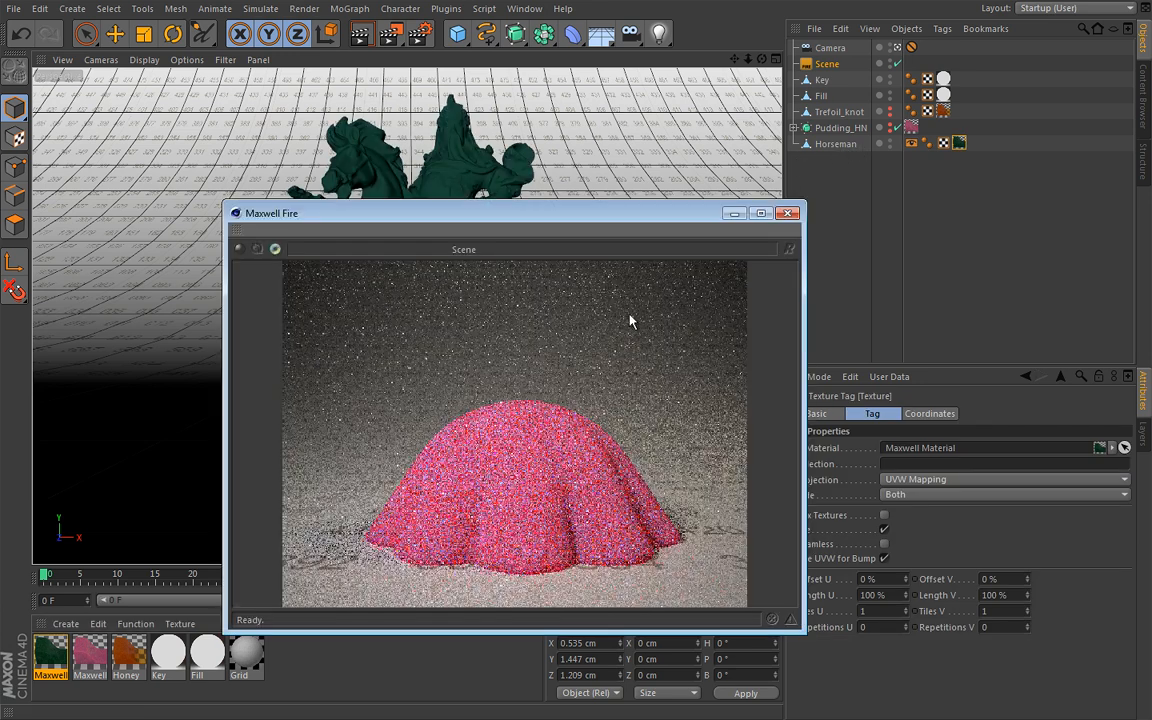
left_click(258, 250)
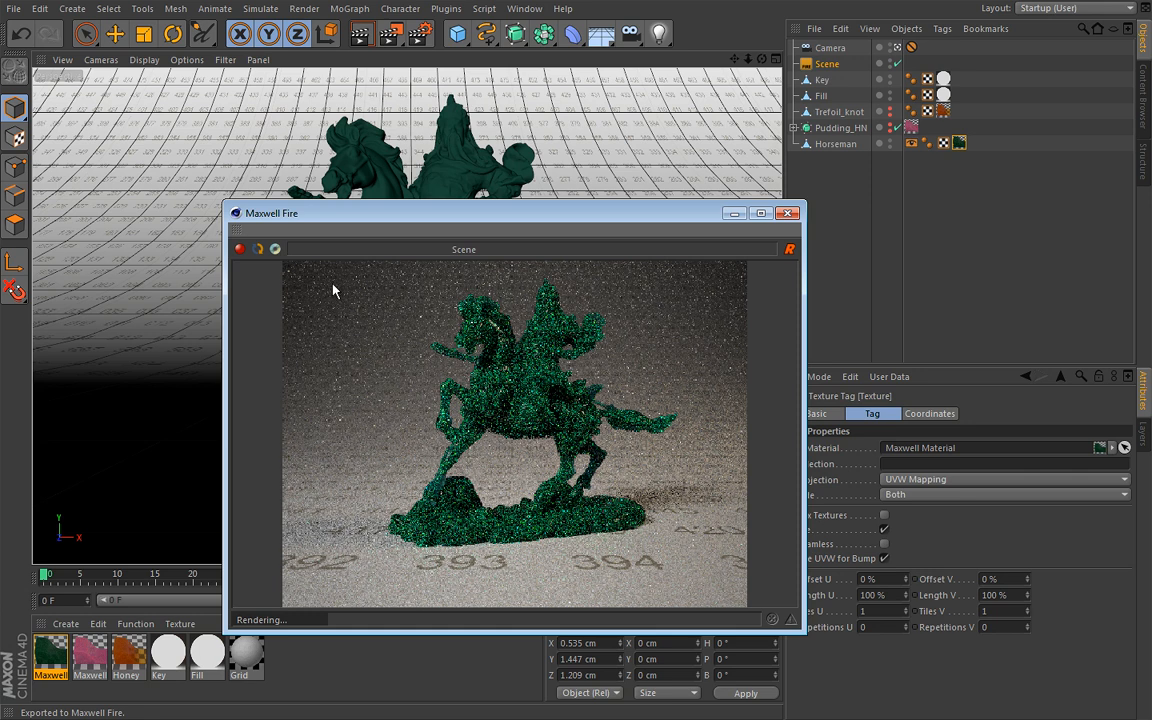
left_click(240, 249)
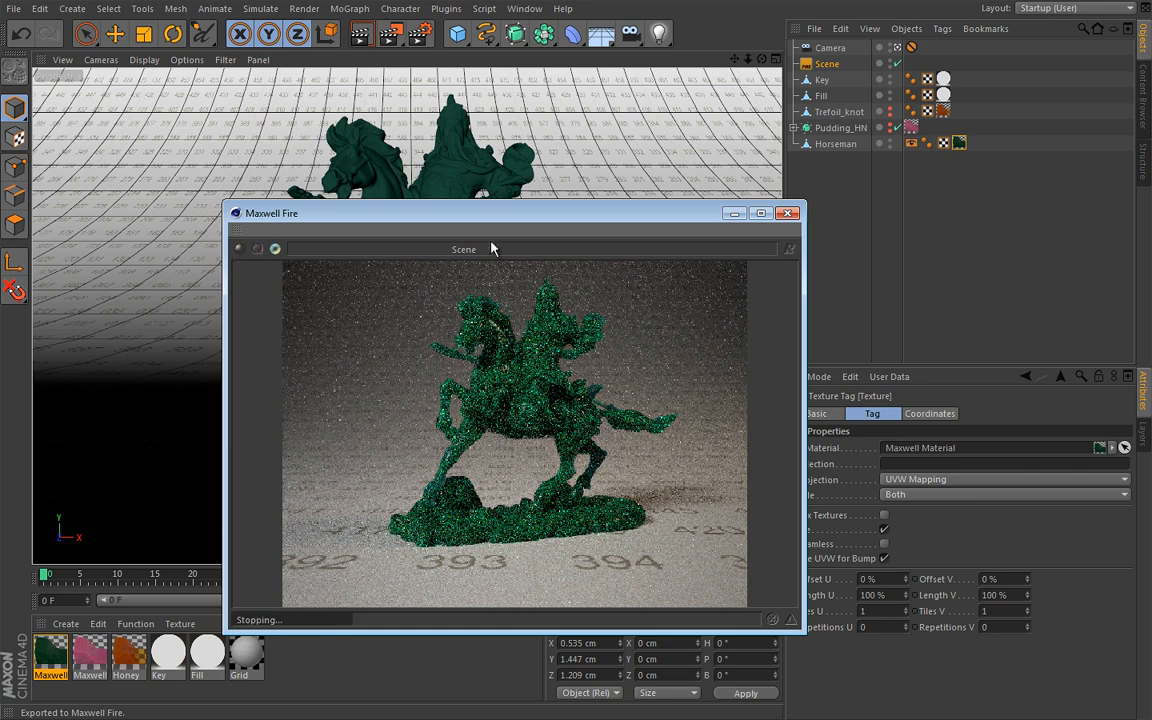
left_click(788, 213)
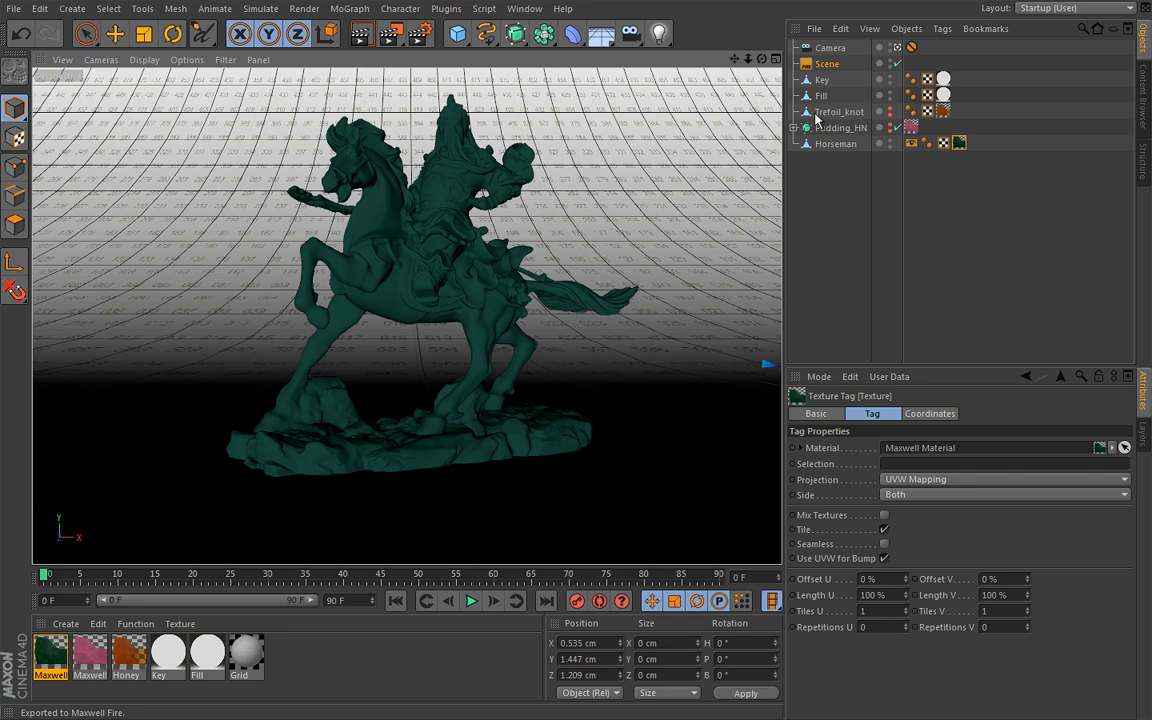
Render the horseman scene in Maxwell Render and return to Cinema 4D once it finishes
left_click(831, 66)
left_click(799, 447)
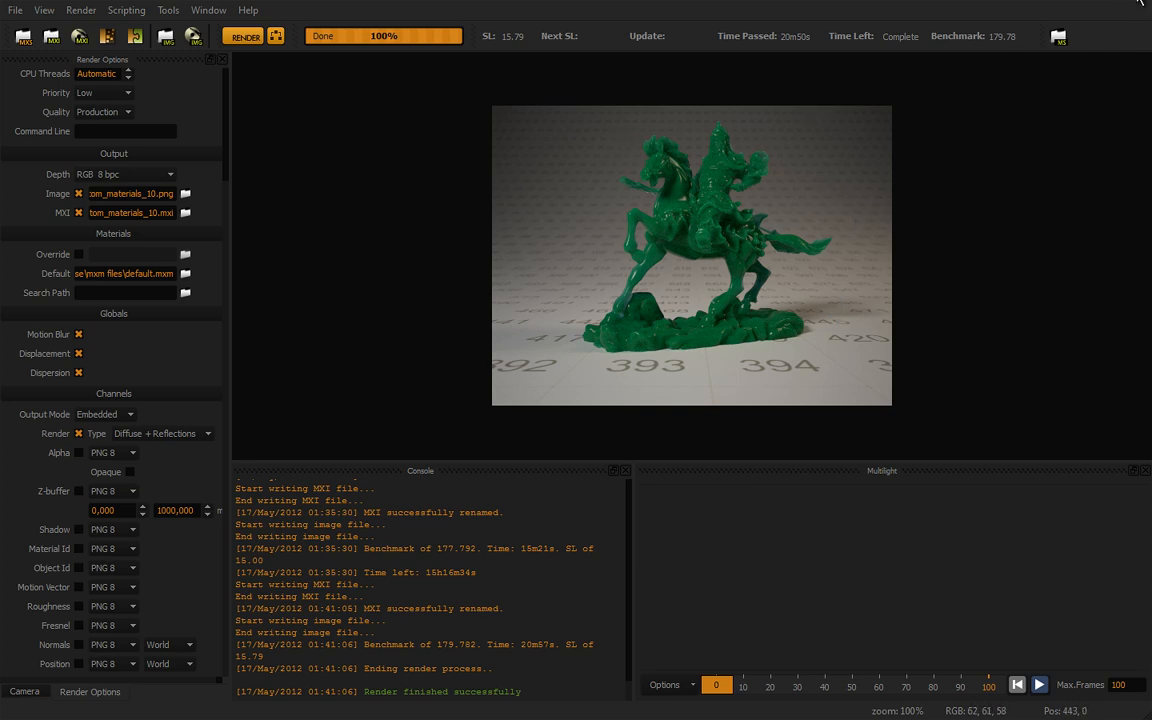
left_click(1140, 3)
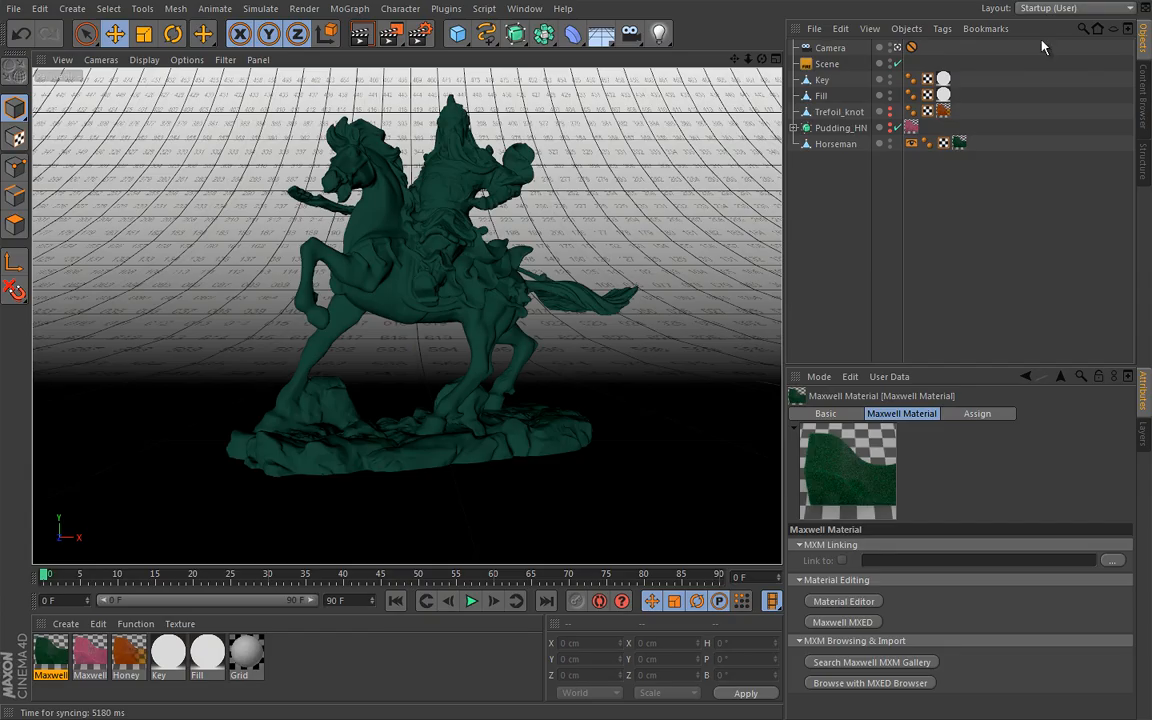
Reopen the green horseman material and set its BSDF's Reflectance 0° colour to the saved orange swatch
double_click(50, 659)
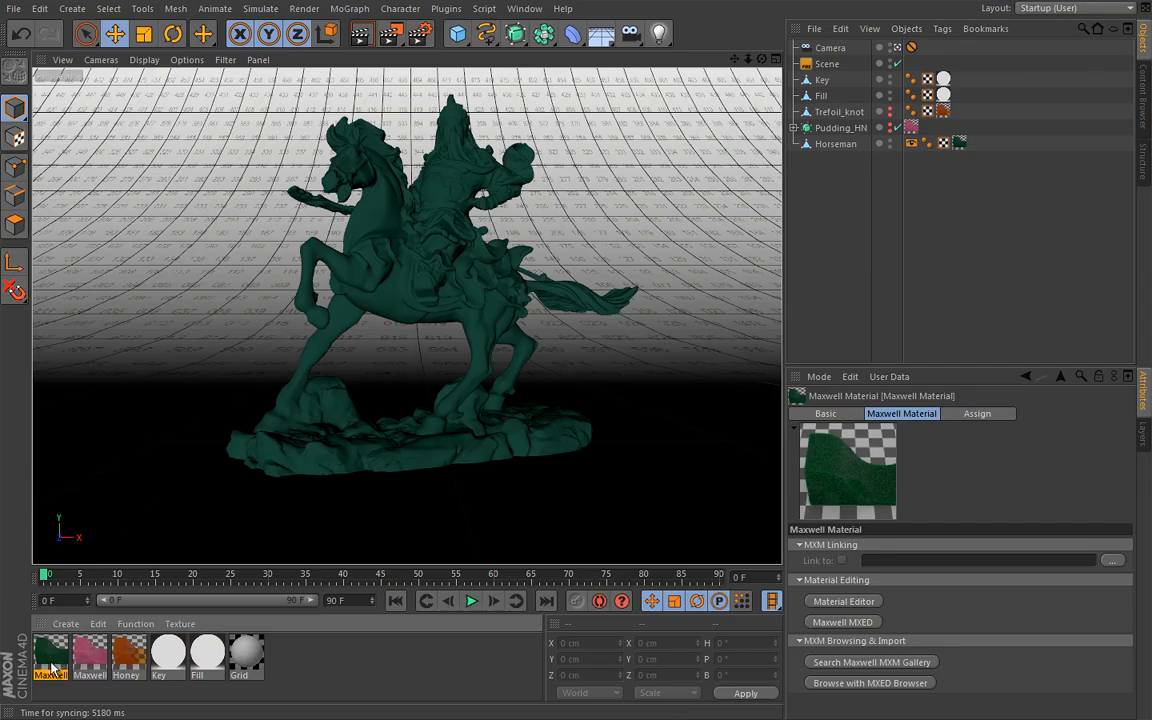
left_click_drag(443, 112, 463, 132)
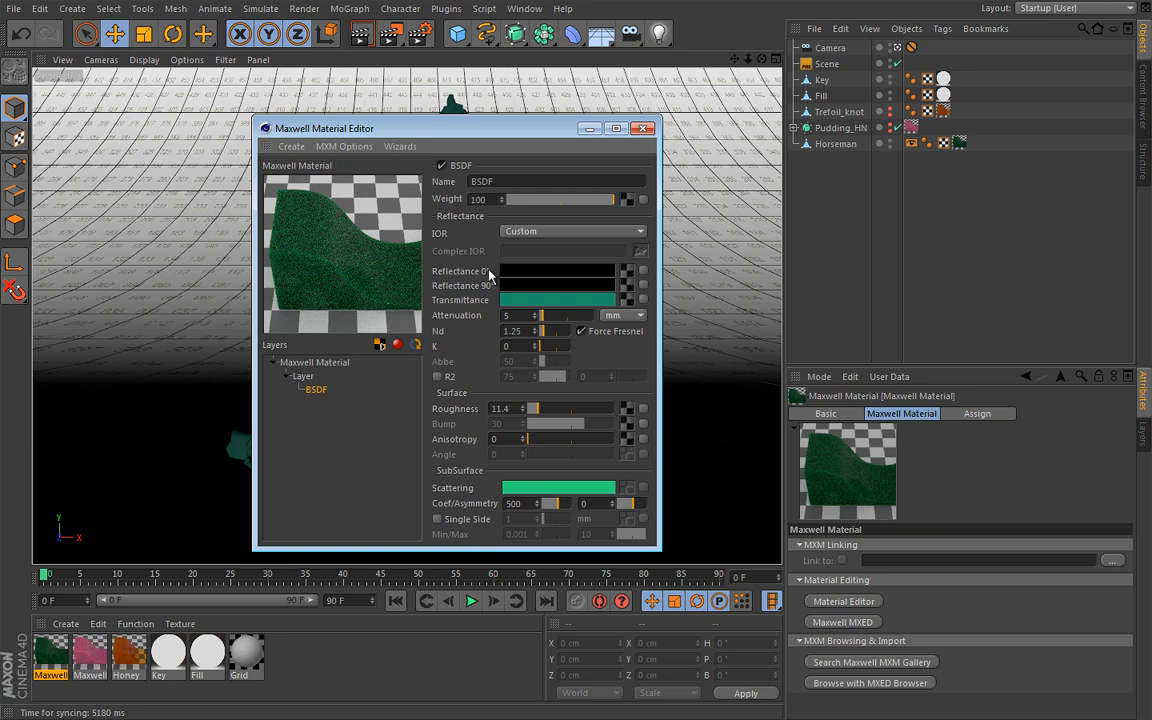
left_click(556, 278)
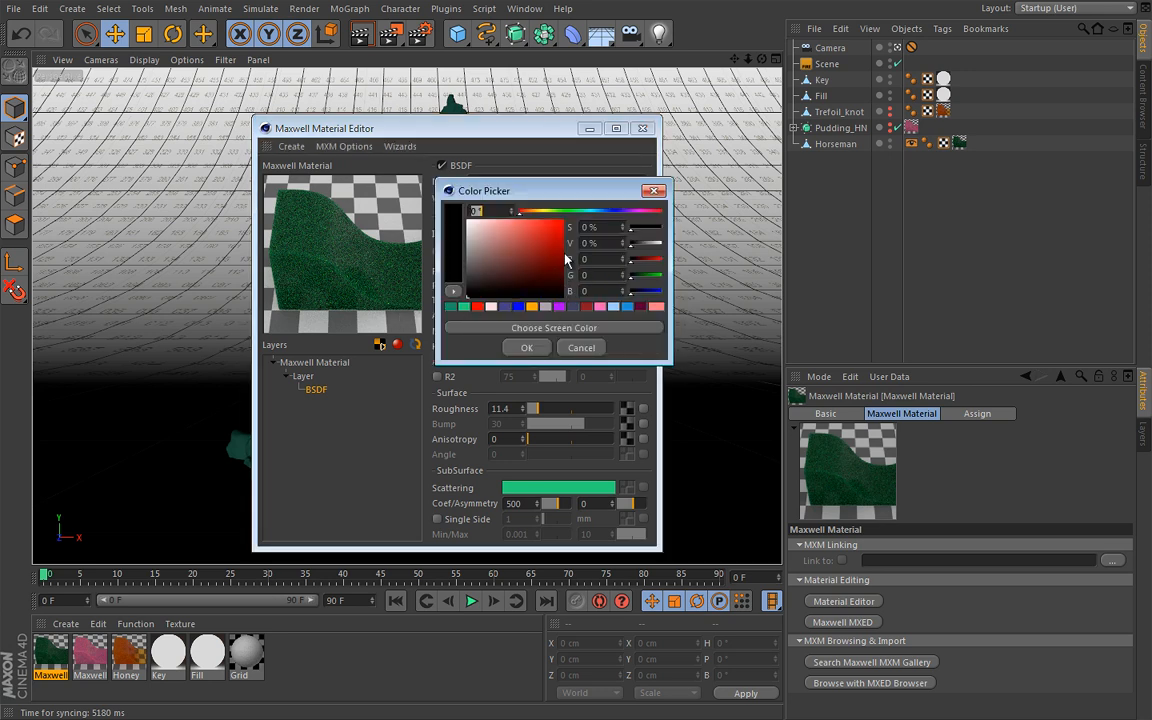
left_click(532, 306)
left_click(531, 348)
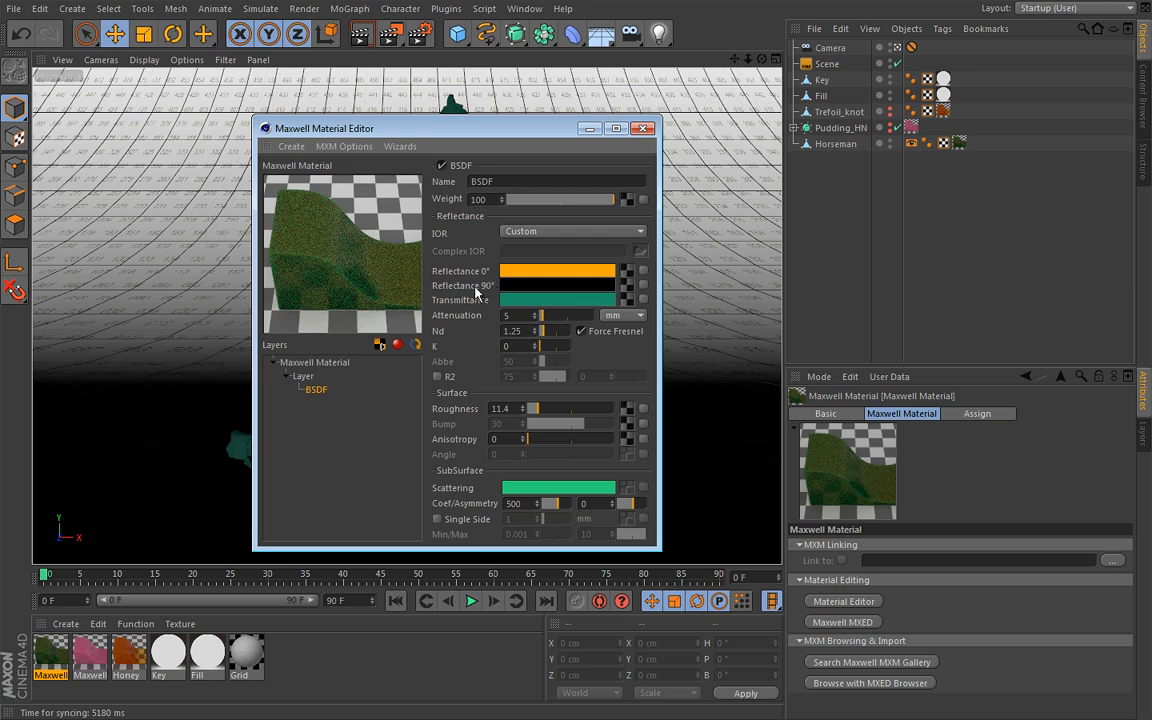
Look through the types offered by the SSS Presets wizard, cancel it and close the material editor
left_click(400, 147)
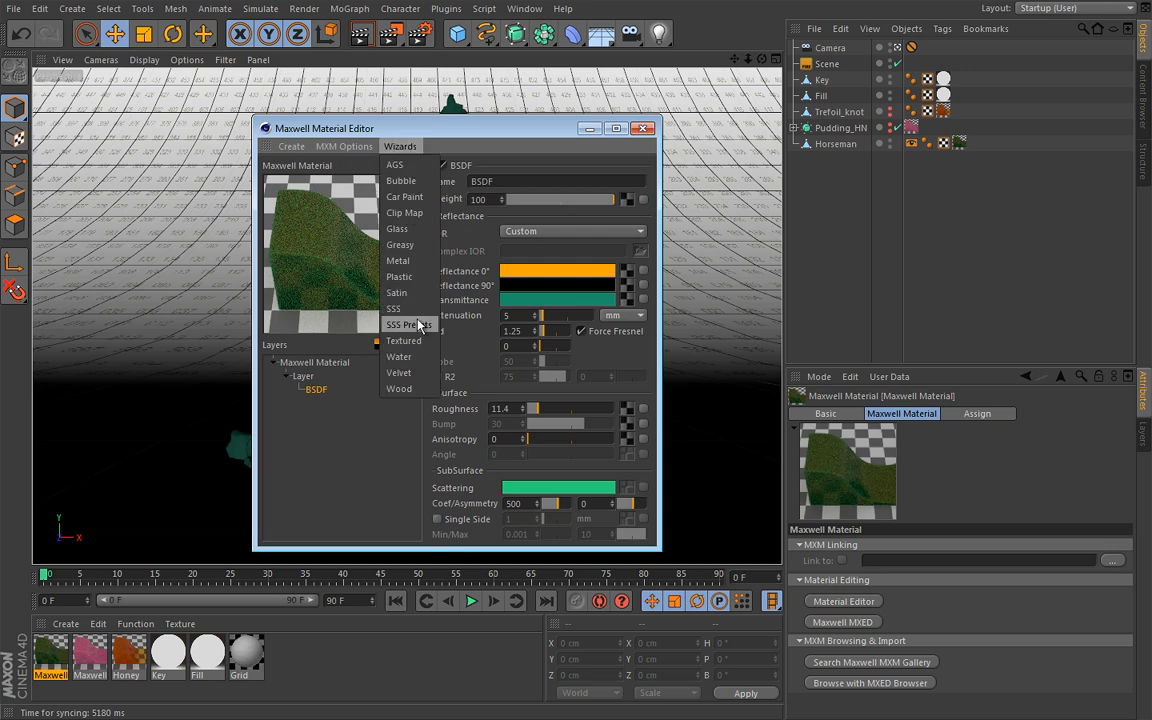
left_click(403, 325)
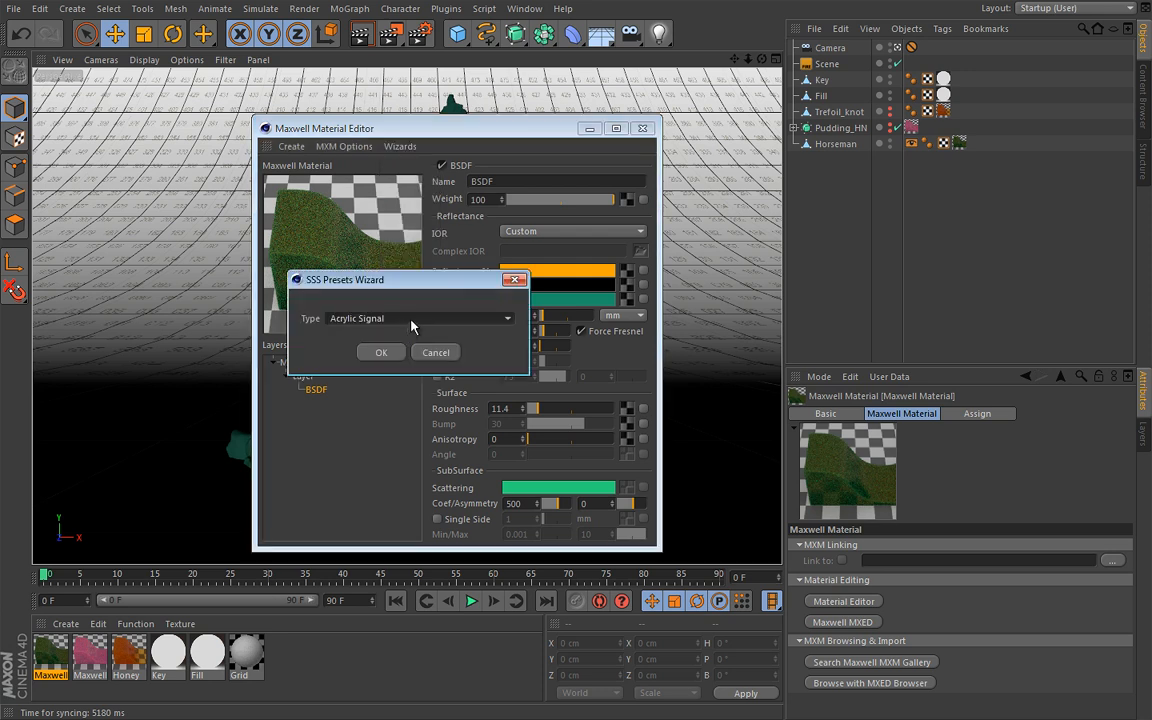
left_click(509, 319)
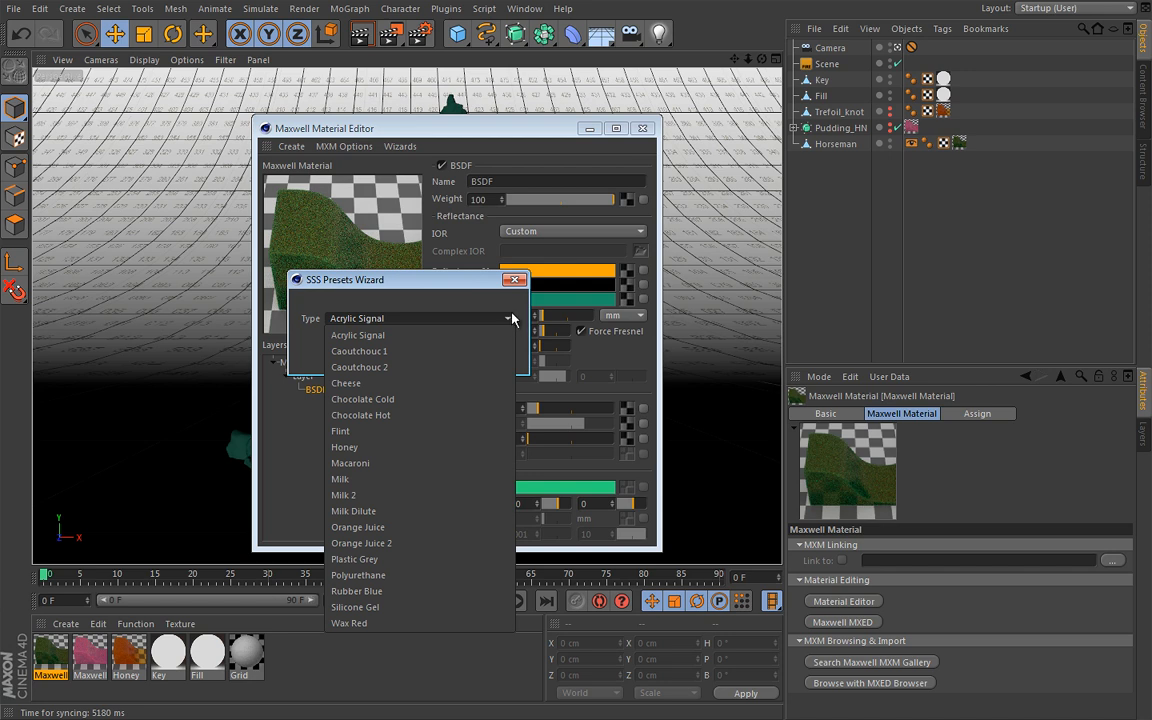
left_click(517, 312)
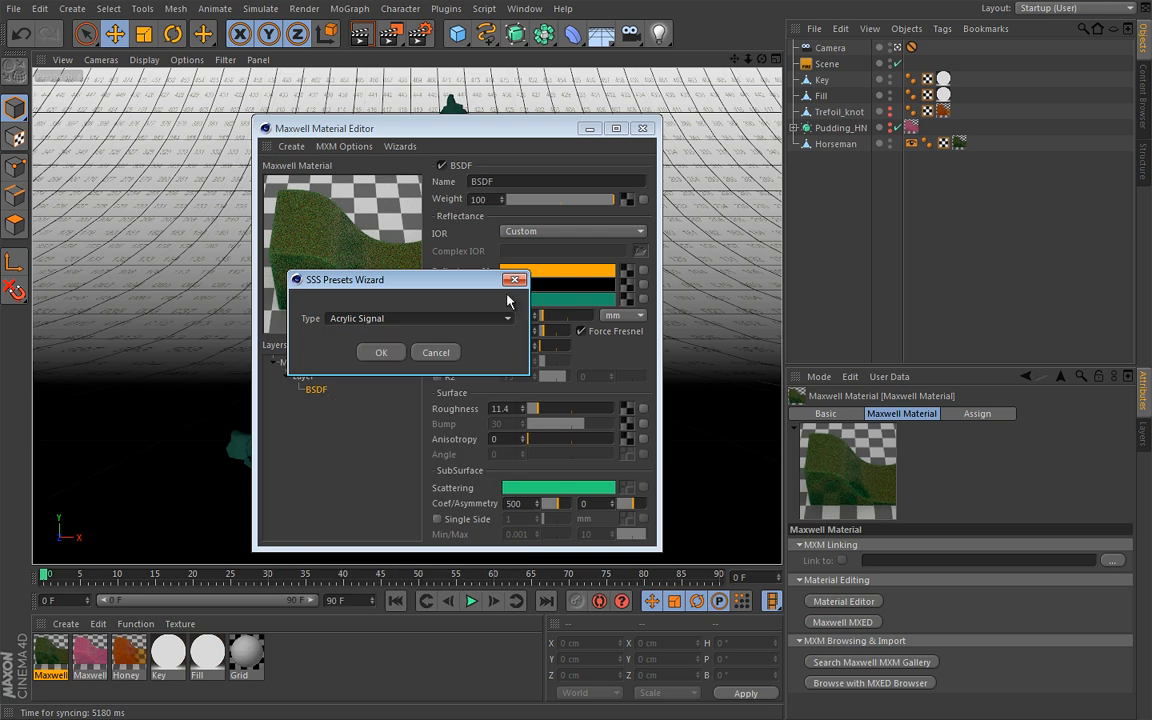
left_click(516, 279)
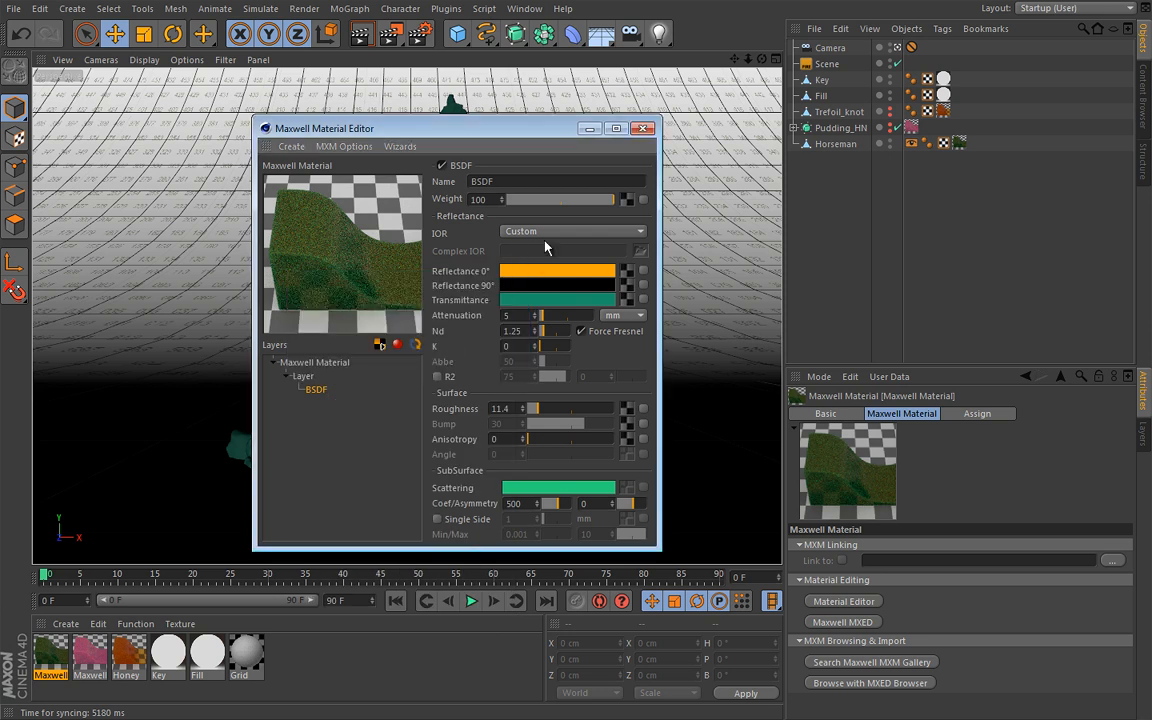
left_click(645, 130)
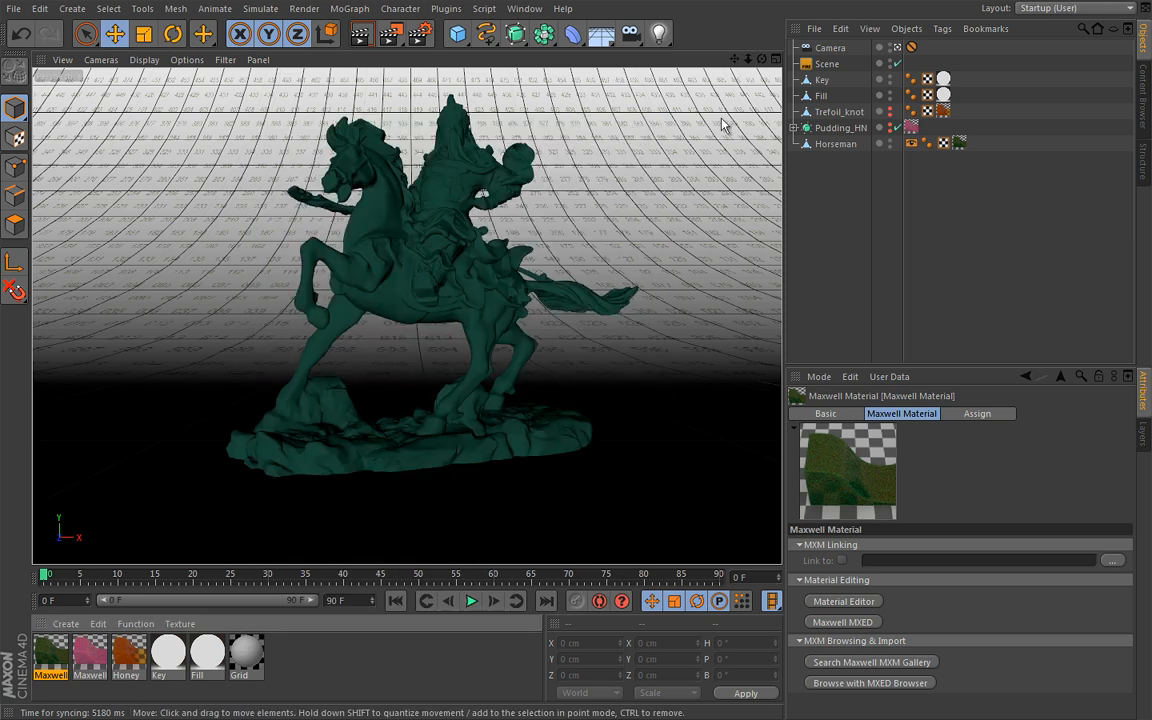
Leave the camera view and examine the lighting setup around the horseman, selecting the Fill and Key light planes
left_click(898, 48)
middle_click_drag(648, 190, 514, 270, "alt")
scroll(579, 268, "down", 7)
scroll(580, 266, "up", 2)
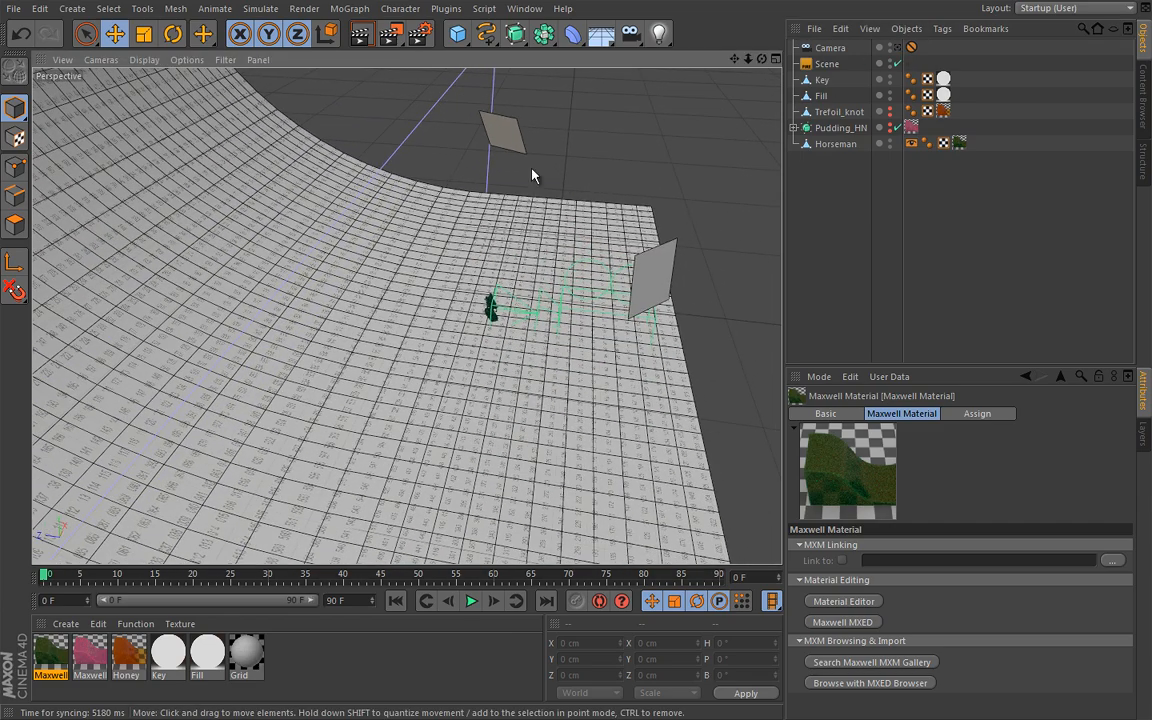
left_click(517, 140)
left_click(655, 285)
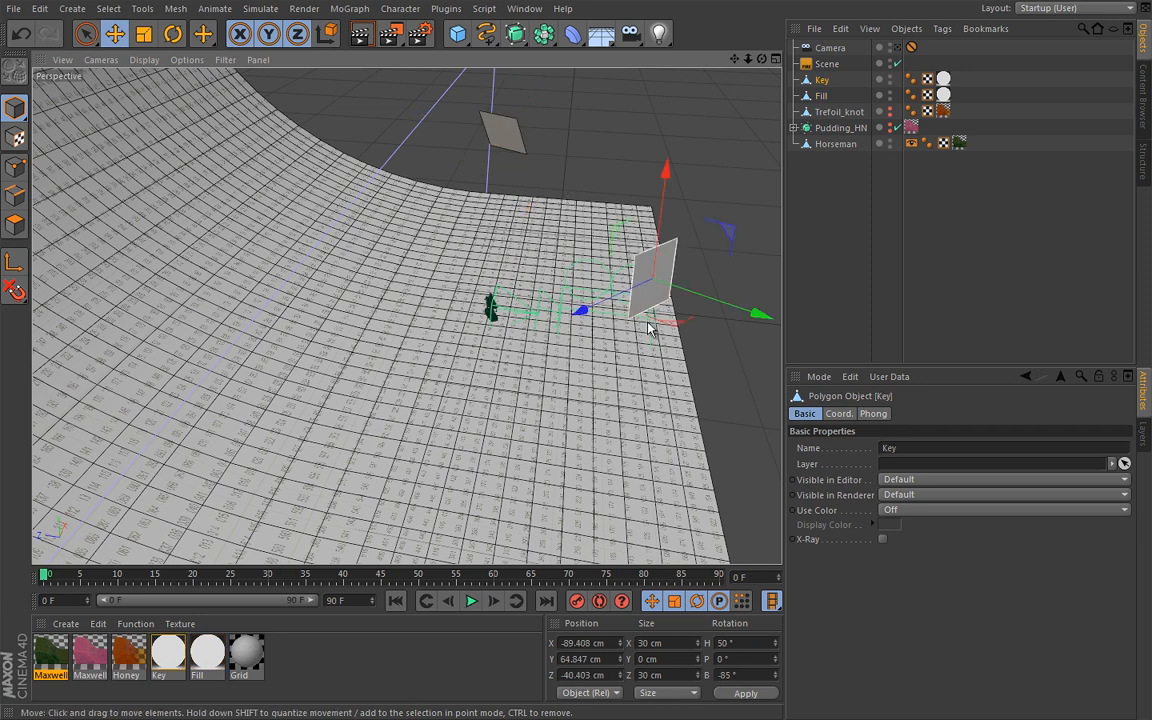